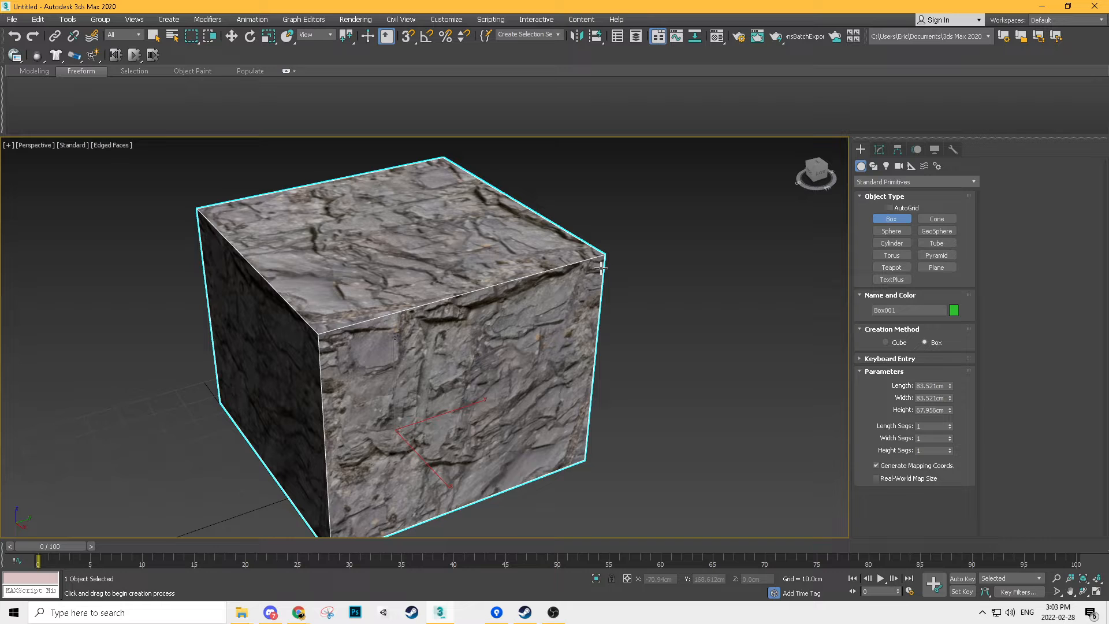
- Examine the rock texture on the box's faces and how it meets along the edges
{"action": "middle_click_drag", "start_coordinate": [477, 295], "coordinate": [465, 302], "text": "alt"}
{"action": "middle_click_drag", "start_coordinate": [441, 343], "coordinate": [466, 361], "text": "alt"}
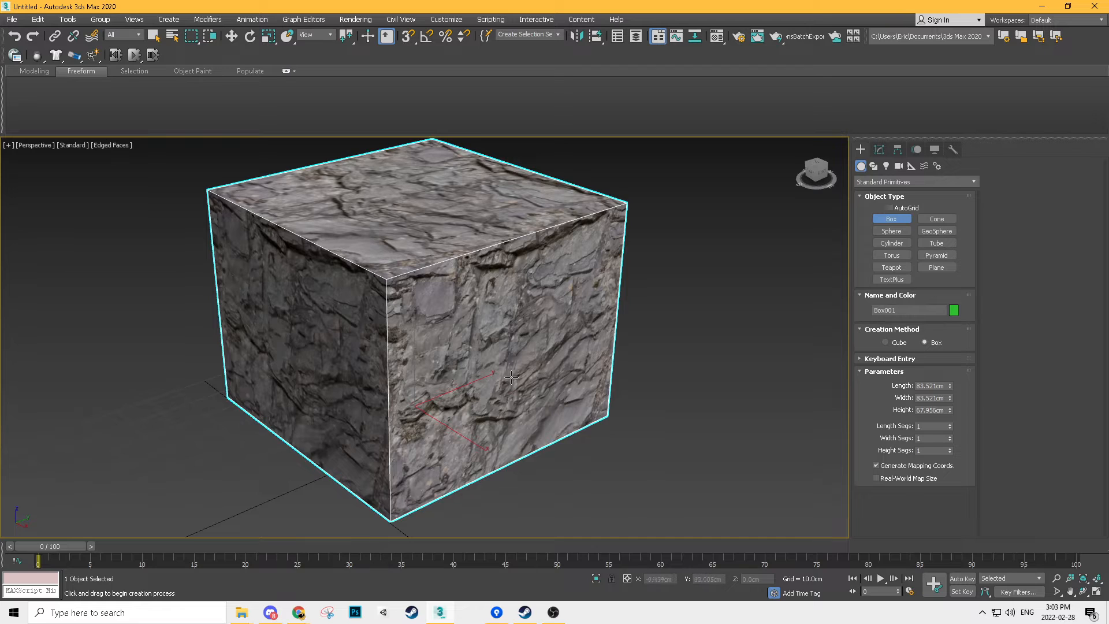
{"action": "middle_click_drag", "start_coordinate": [563, 365], "coordinate": [476, 368], "text": "alt"}
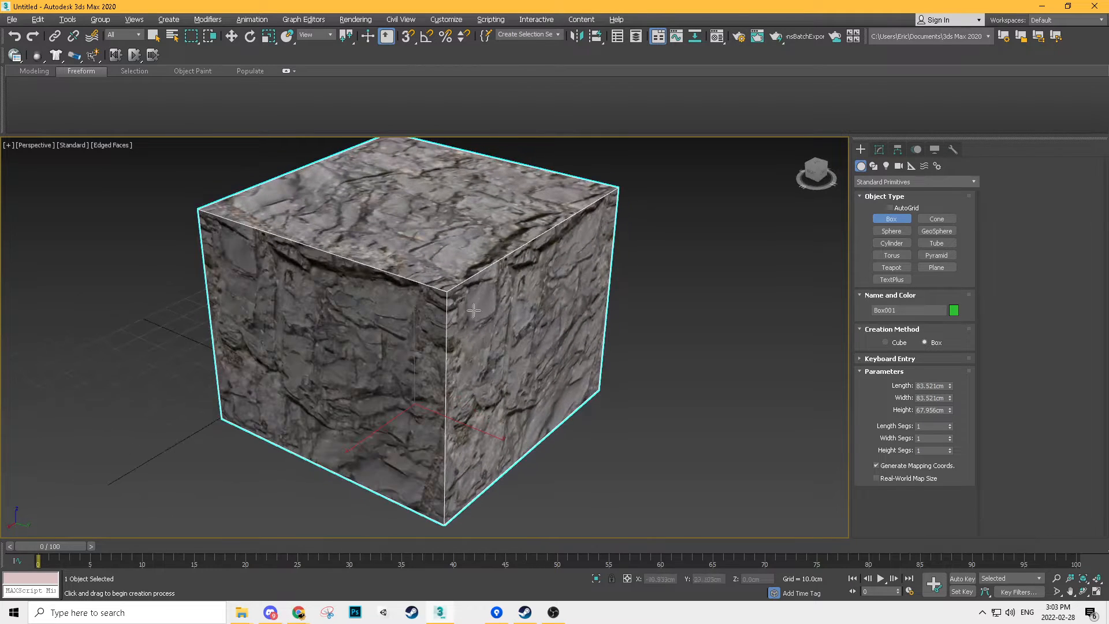
{"action": "middle_click_drag", "start_coordinate": [378, 316], "coordinate": [428, 377], "text": "alt"}
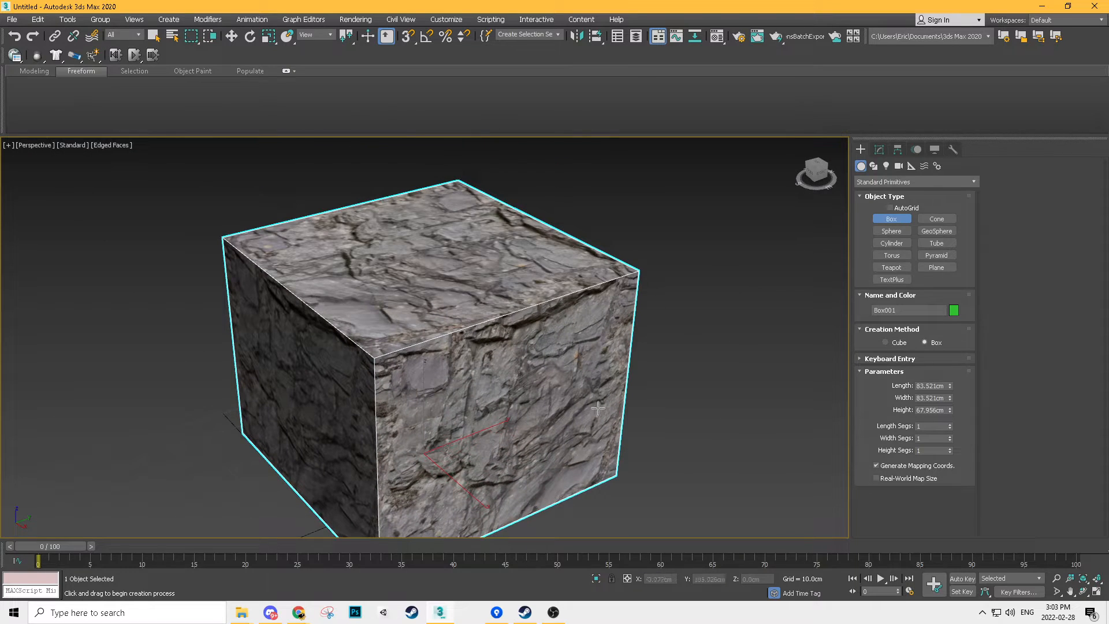
{"action": "scroll", "coordinate": [585, 399], "scroll_direction": "up", "scroll_amount": 4}
{"action": "scroll", "coordinate": [479, 344], "scroll_direction": "down", "scroll_amount": 1}
{"action": "middle_click_drag", "start_coordinate": [479, 344], "coordinate": [494, 384]}
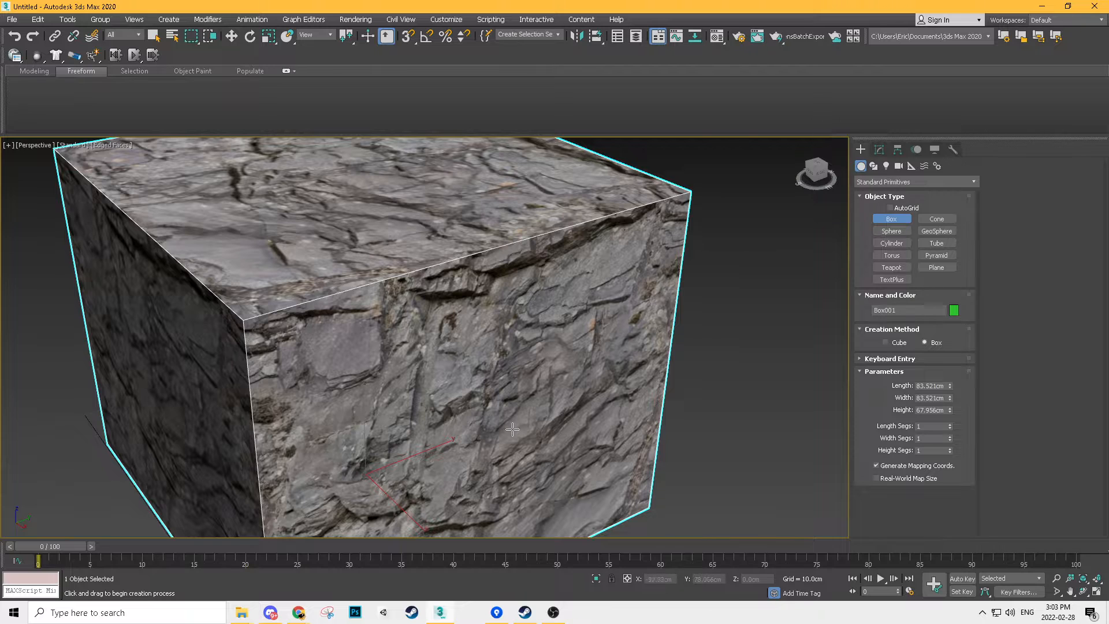
{"action": "scroll", "coordinate": [512, 428], "scroll_direction": "down", "scroll_amount": 6}
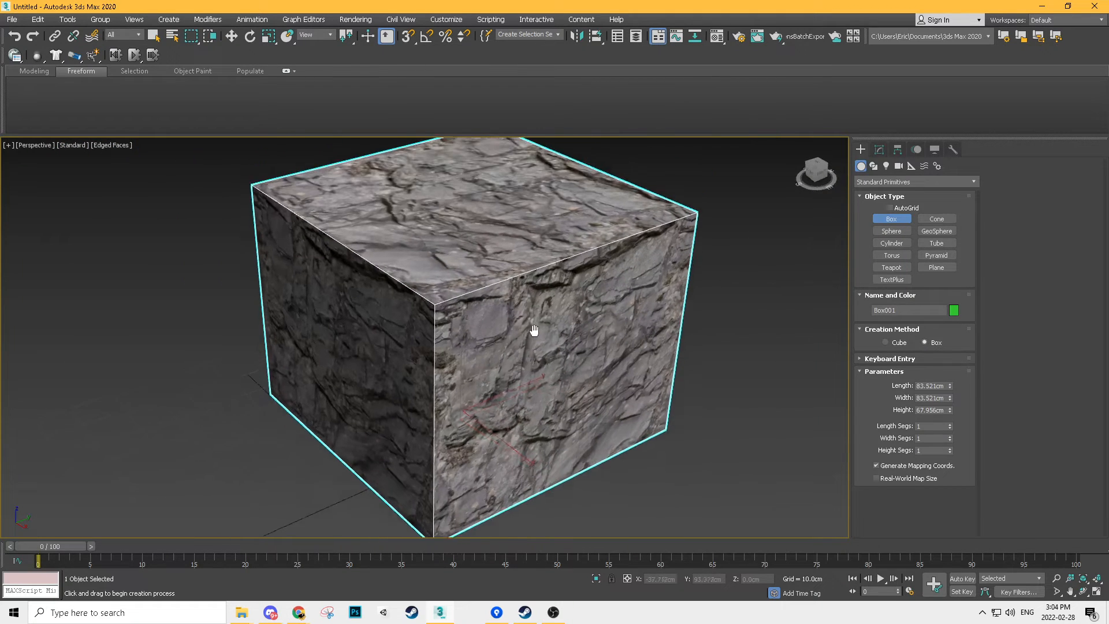
{"action": "middle_click_drag", "start_coordinate": [627, 335], "coordinate": [552, 317]}
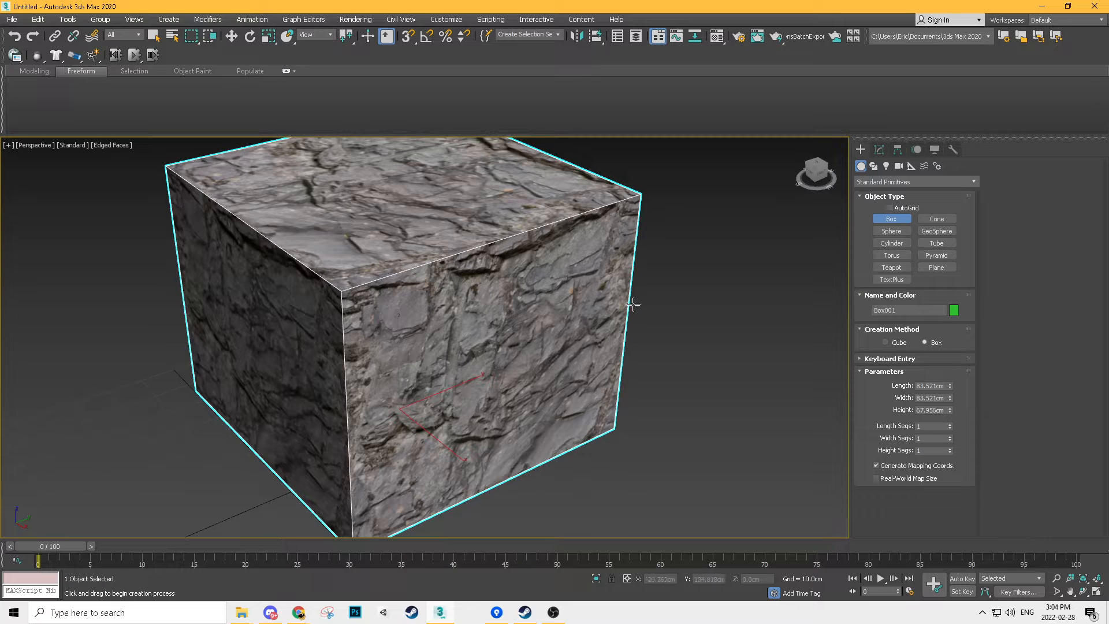
{"action": "scroll", "coordinate": [470, 325], "scroll_direction": "down", "scroll_amount": 3}
{"action": "middle_click_drag", "start_coordinate": [606, 370], "coordinate": [448, 320], "text": "alt"}
{"action": "scroll", "coordinate": [435, 279], "scroll_direction": "up", "scroll_amount": 3}
{"action": "middle_click_drag", "start_coordinate": [711, 352], "coordinate": [635, 346], "text": "alt"}
- Convert the rock-textured box to an Editable Poly
{"action": "left_click", "coordinate": [881, 150]}
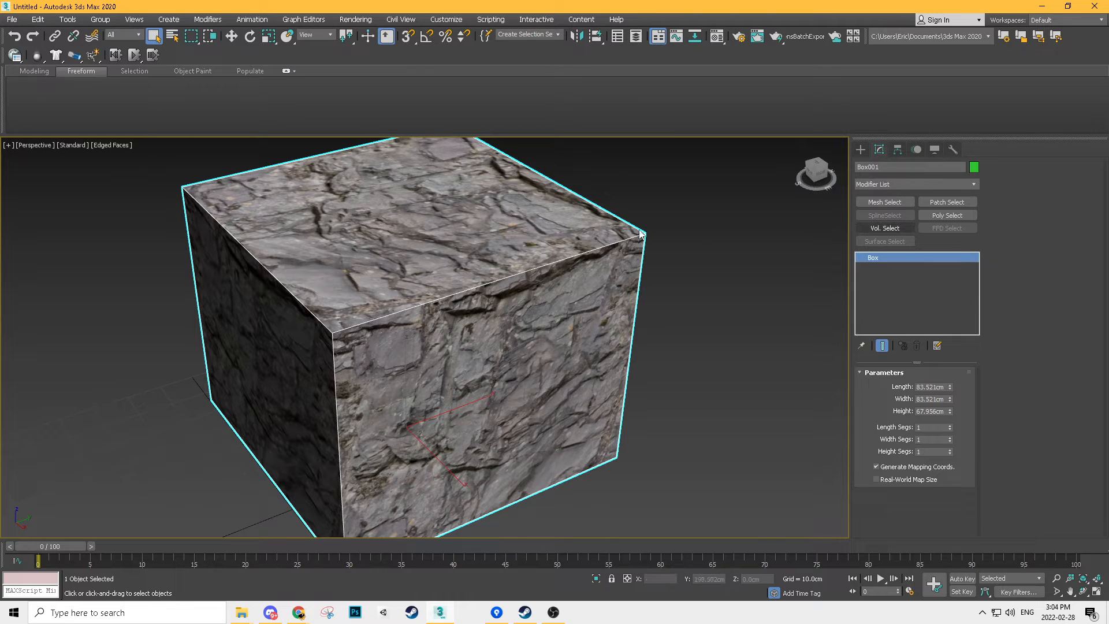
{"action": "right_click", "coordinate": [545, 225]}
{"action": "mouse_move", "coordinate": [590, 347]}
{"action": "left_click", "coordinate": [682, 357]}
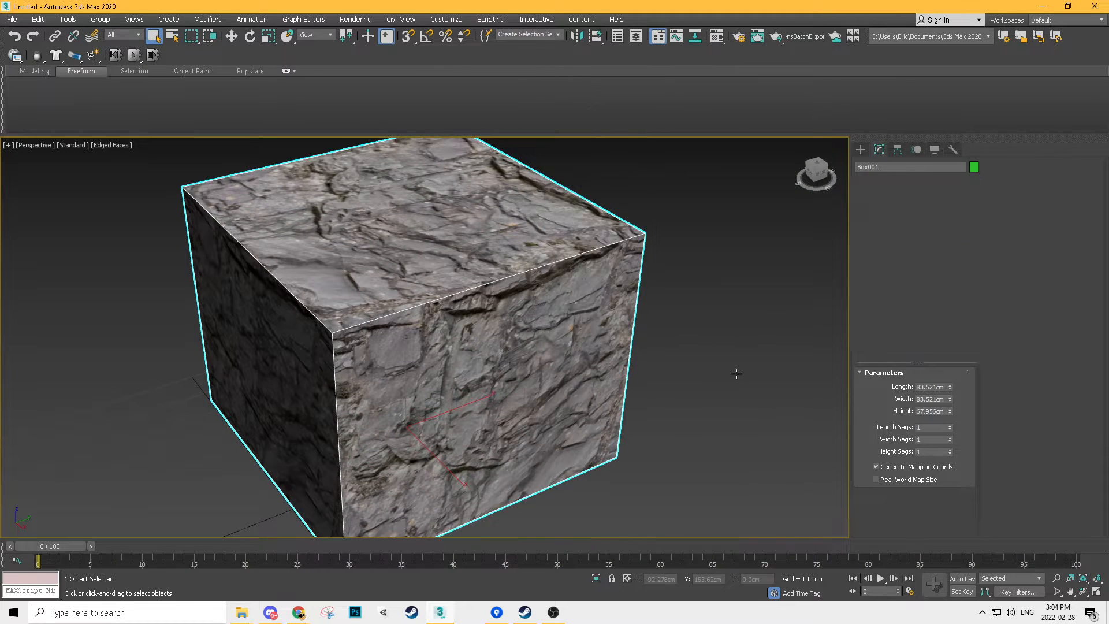
{"action": "scroll", "coordinate": [724, 333], "scroll_direction": "down", "scroll_amount": 3}
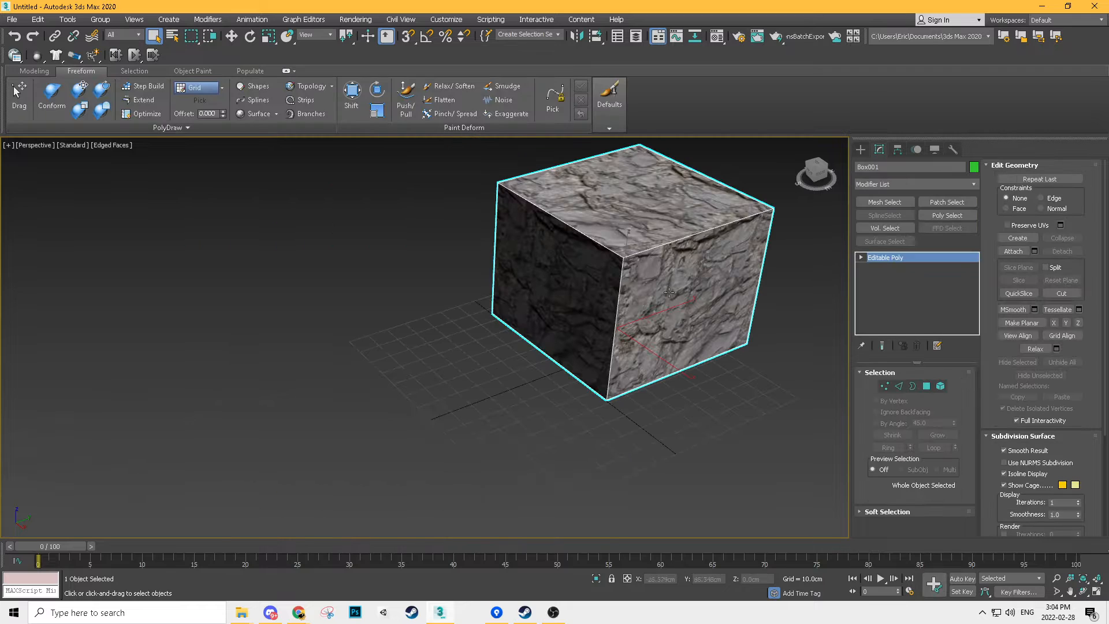
- Add an Unwrap UVW modifier to the box
{"action": "left_click", "coordinate": [918, 185]}
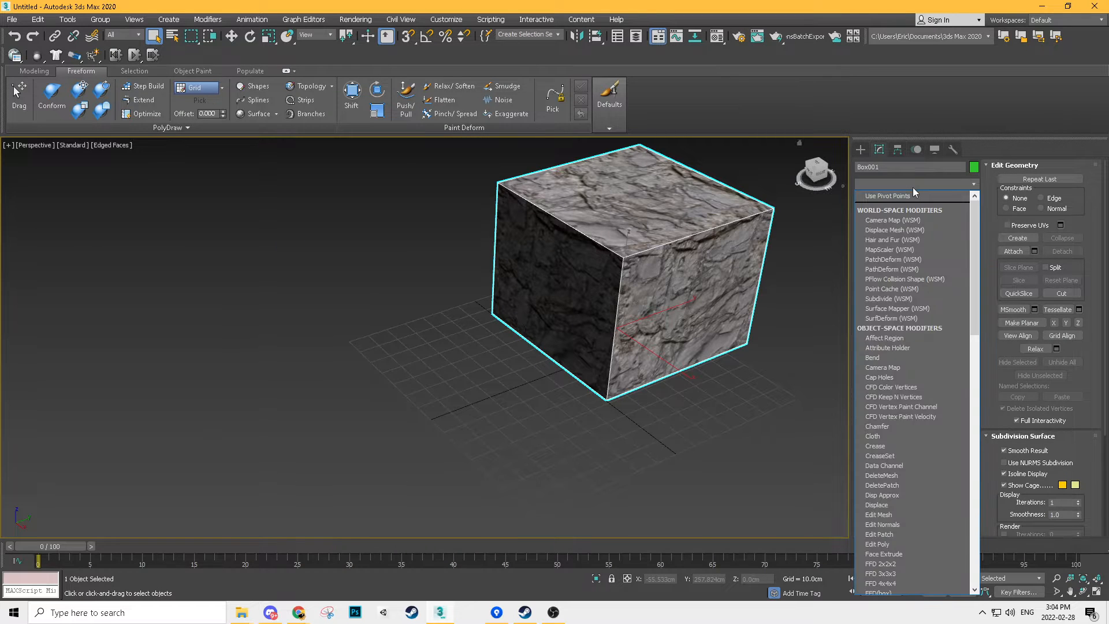
{"action": "type", "text": "uvw"}
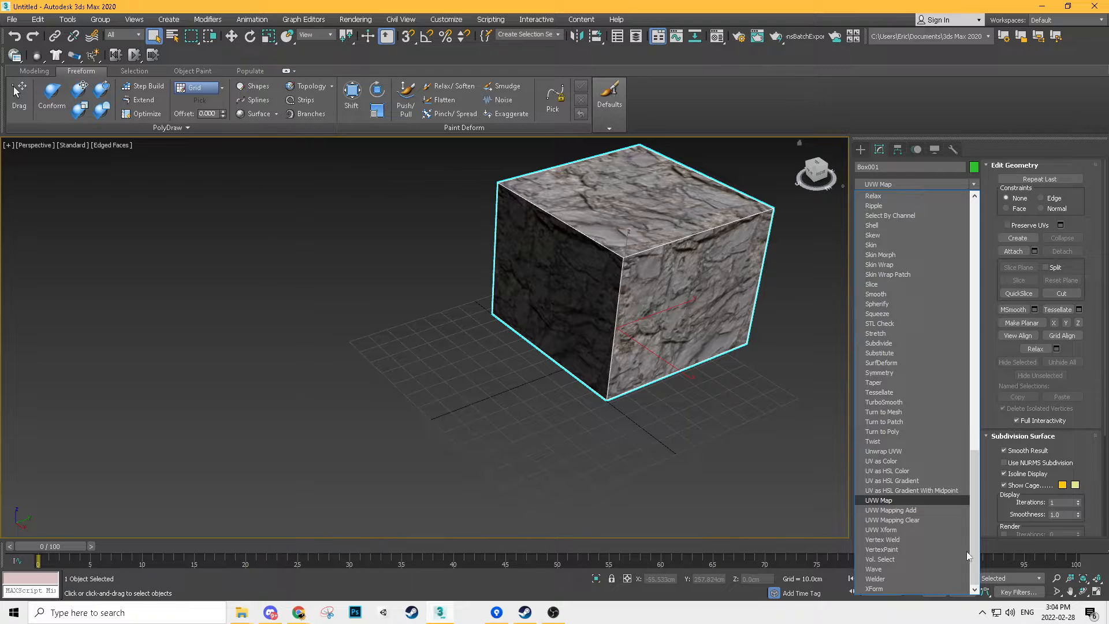
{"action": "left_click", "coordinate": [883, 454]}
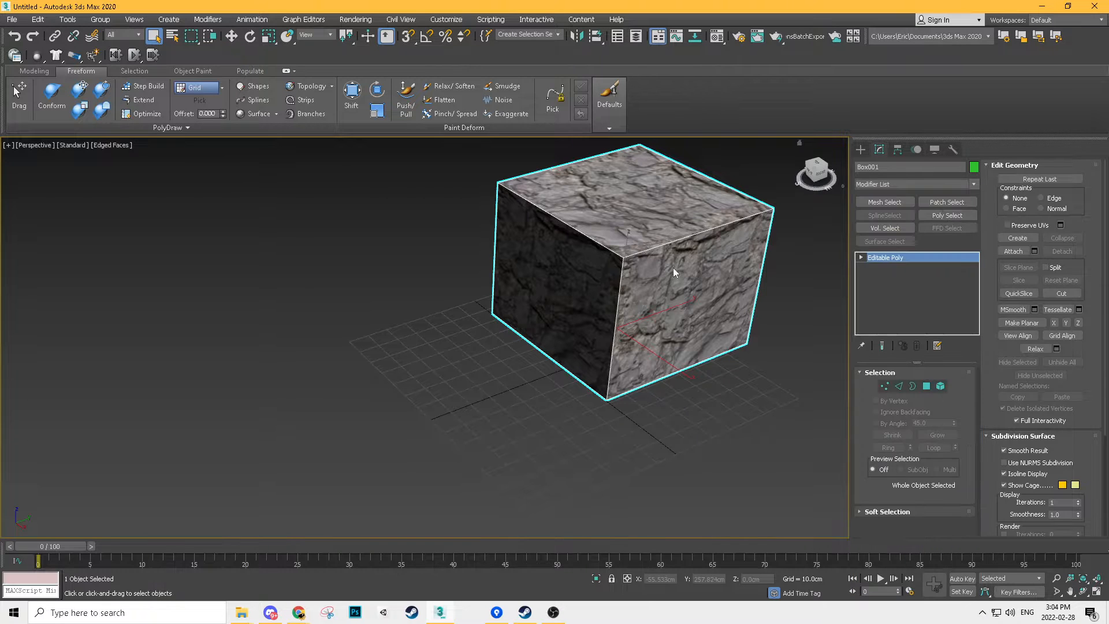
{"action": "middle_click_drag", "start_coordinate": [722, 282], "coordinate": [550, 311]}
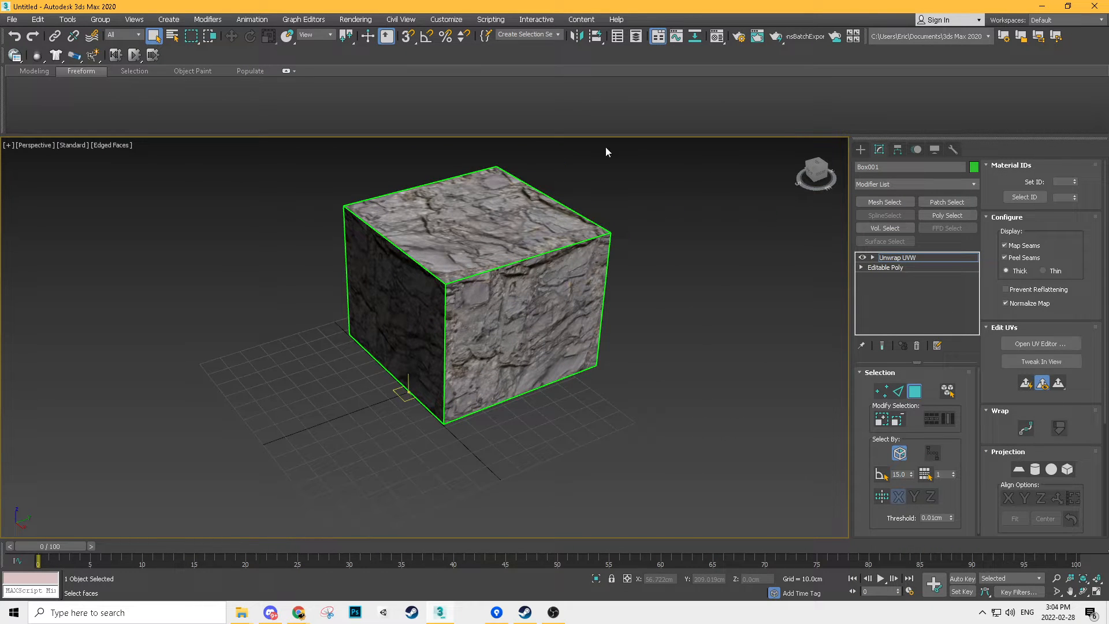
- Open the UV editor and arrange it beside the box so both the UV layout and the model are visible
{"action": "left_click", "coordinate": [1042, 345]}
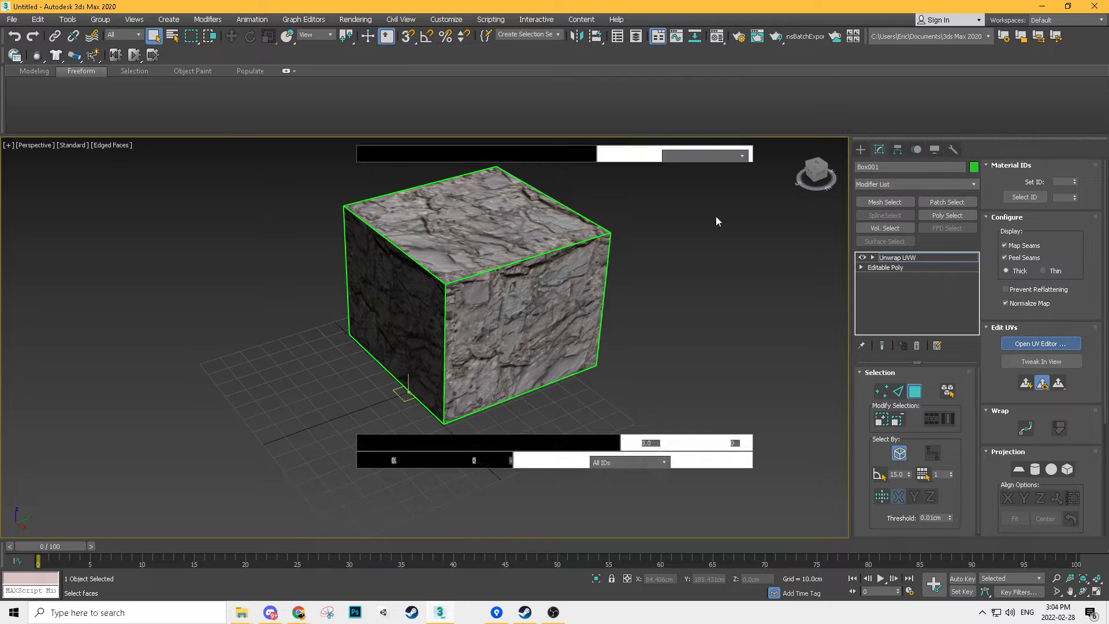
{"action": "left_click_drag", "start_coordinate": [1108, 130], "coordinate": [520, 153]}
{"action": "middle_click_drag", "start_coordinate": [321, 274], "coordinate": [30, 247]}
{"action": "scroll", "coordinate": [75, 245], "scroll_direction": "down", "scroll_amount": 4}
{"action": "middle_click_drag", "start_coordinate": [489, 361], "coordinate": [497, 351]}
{"action": "scroll", "coordinate": [498, 351], "scroll_direction": "down", "scroll_amount": 3}
{"action": "middle_click_drag", "start_coordinate": [260, 410], "coordinate": [351, 386]}
{"action": "scroll", "coordinate": [202, 240], "scroll_direction": "up", "scroll_amount": 4}
{"action": "middle_click_drag", "start_coordinate": [191, 245], "coordinate": [95, 361]}
{"action": "middle_click_drag", "start_coordinate": [248, 337], "coordinate": [222, 358], "text": "alt"}
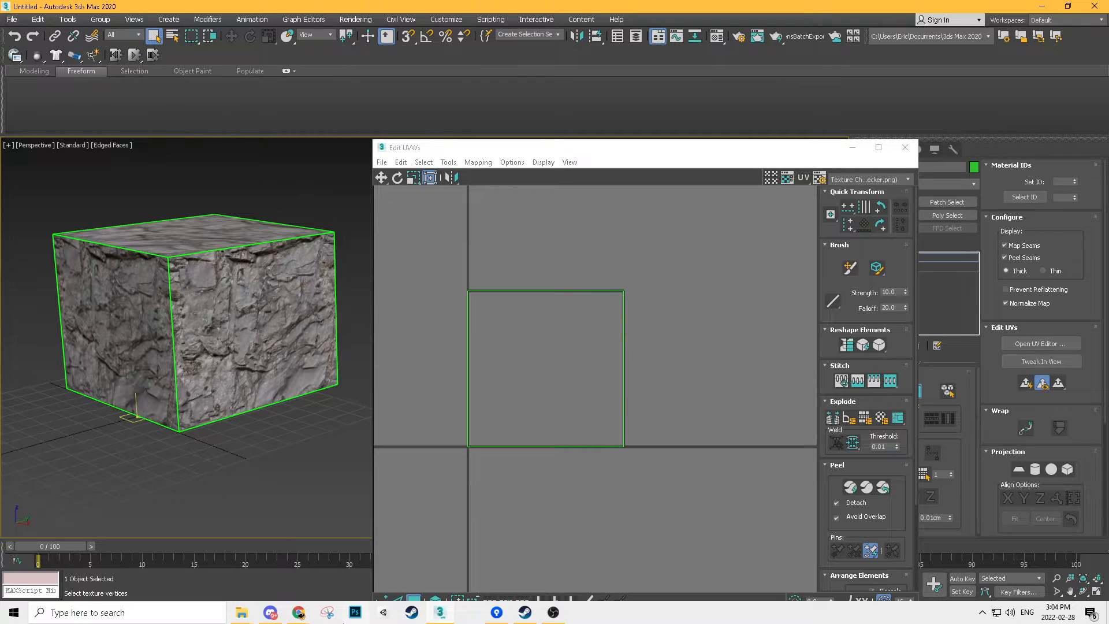
- Apply Flatten Mapping to the box's UVs and move all the resulting shells outside the UV tile, to its right
{"action": "left_click", "coordinate": [528, 229]}
{"action": "left_click", "coordinate": [479, 163]}
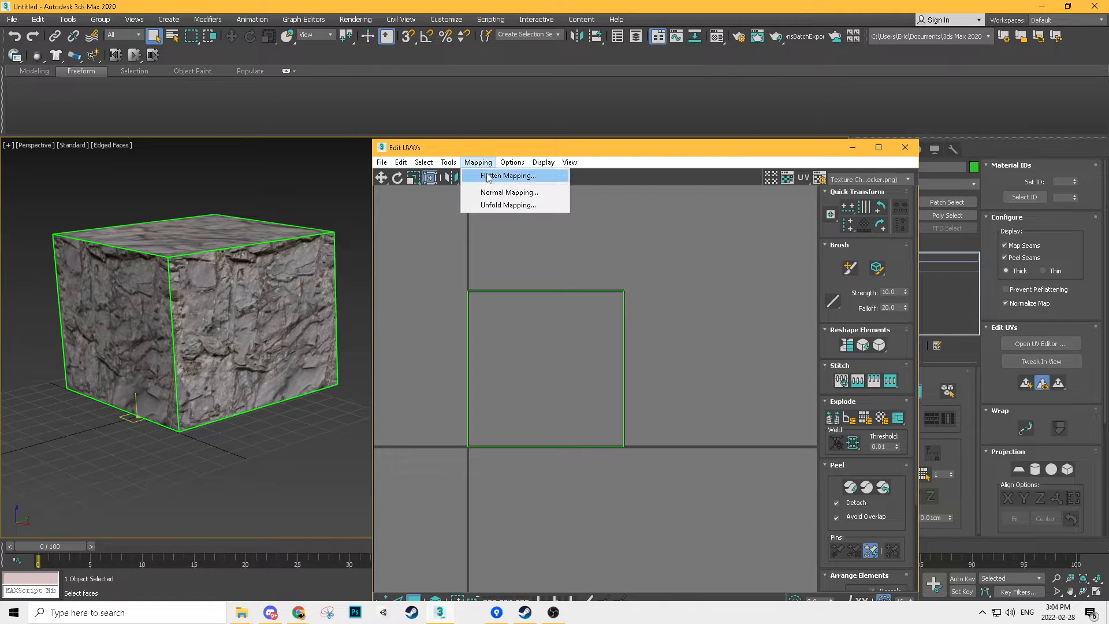
{"action": "left_click", "coordinate": [518, 154]}
{"action": "left_click_drag", "start_coordinate": [519, 153], "coordinate": [531, 49]}
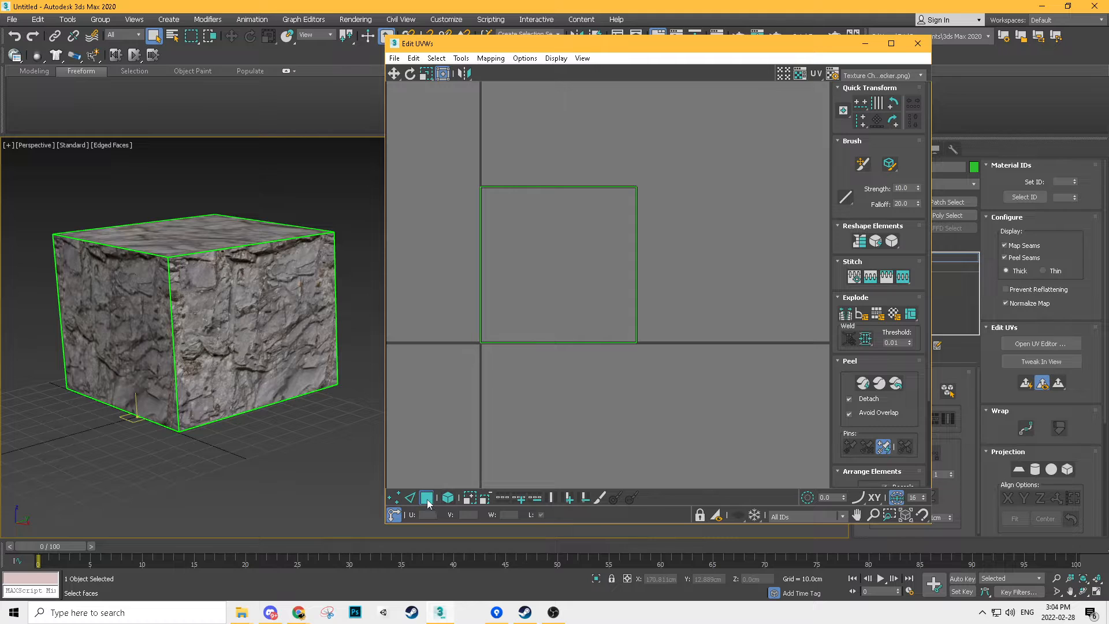
{"action": "left_click", "coordinate": [493, 59]}
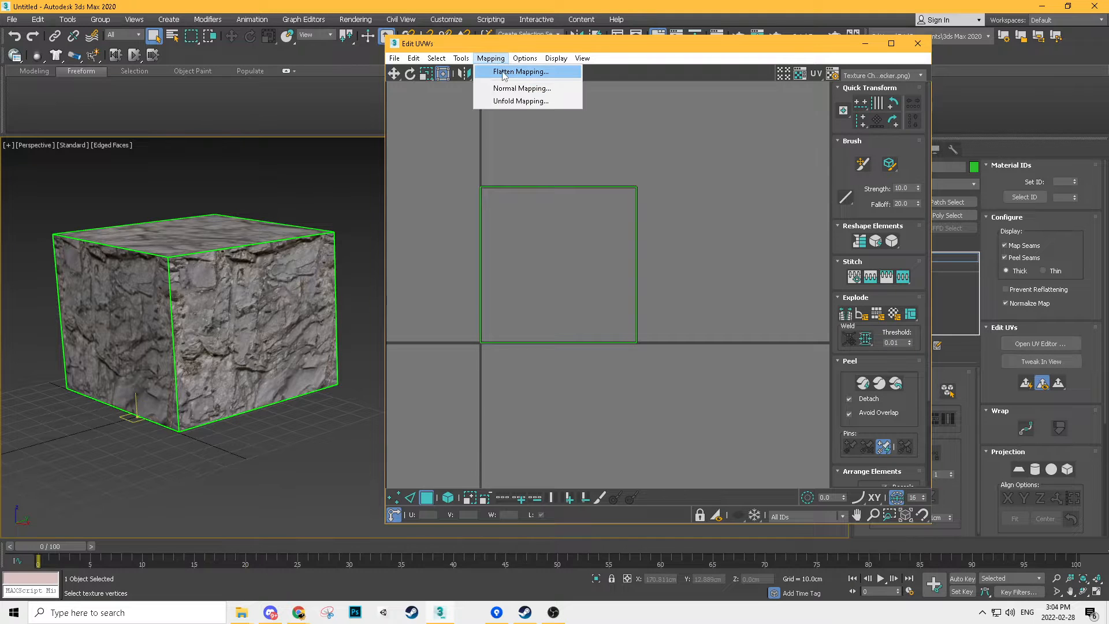
{"action": "left_click", "coordinate": [502, 71]}
{"action": "left_click", "coordinate": [175, 96]}
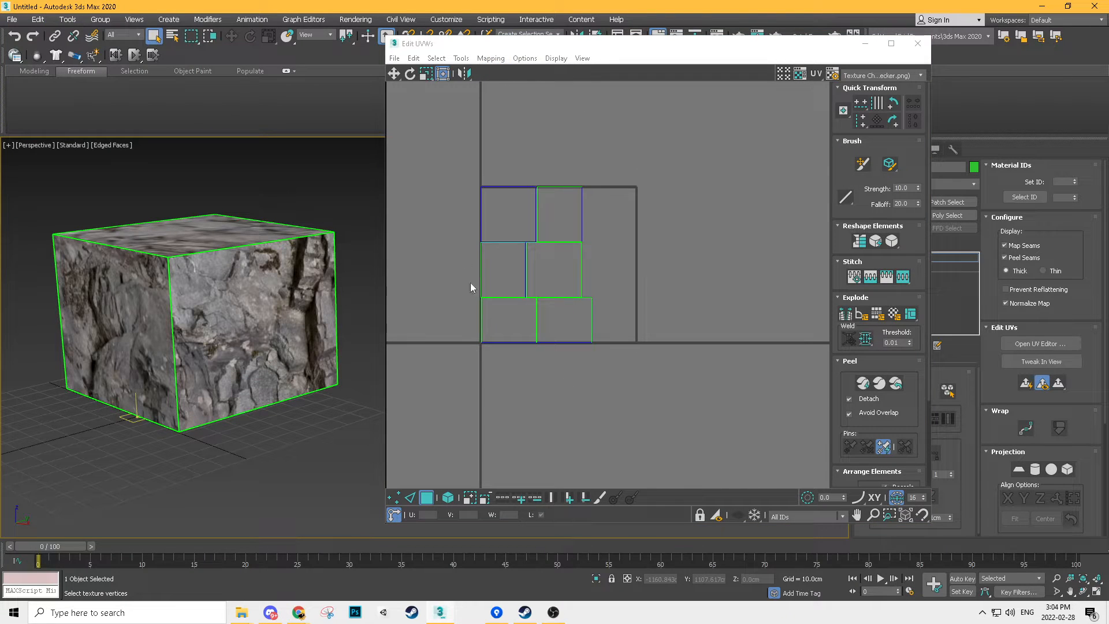
{"action": "left_click_drag", "start_coordinate": [628, 179], "coordinate": [476, 346]}
{"action": "left_click_drag", "start_coordinate": [549, 257], "coordinate": [747, 237]}
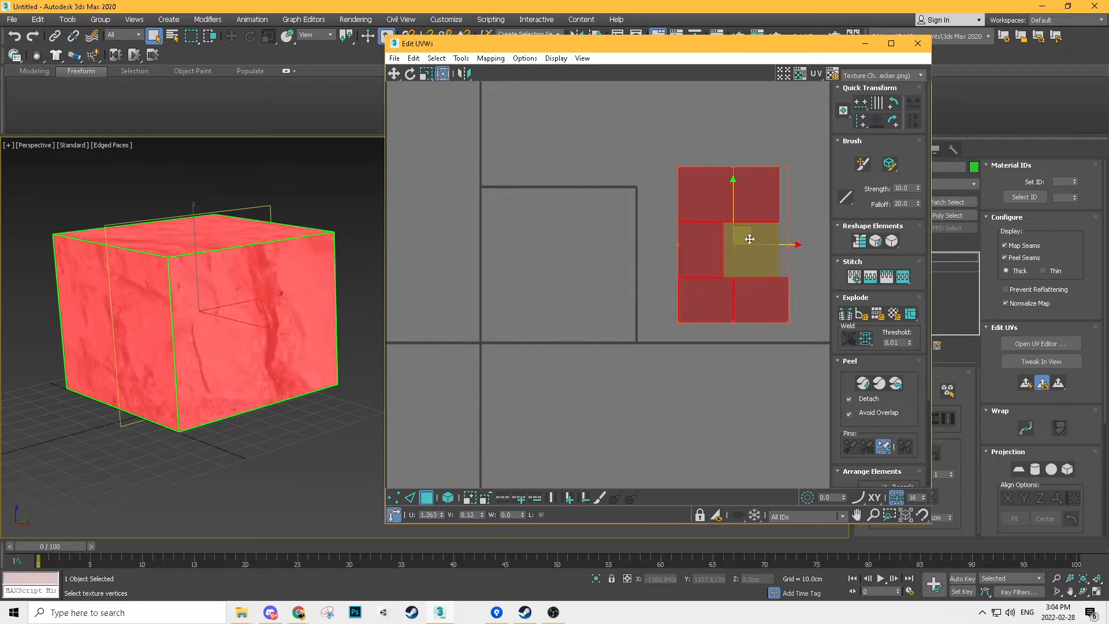
- Select the box's front side face and move its UV shell into the lower-left corner of the UV tile
{"action": "mouse_move", "coordinate": [231, 305]}
{"action": "middle_mouse_down", "text": "alt"}
{"action": "mouse_move", "coordinate": [205, 317]}
{"action": "mouse_move", "coordinate": [216, 317]}
{"action": "middle_mouse_up", "text": "alt"}
{"action": "middle_click_drag", "start_coordinate": [217, 318], "coordinate": [176, 317]}
{"action": "scroll", "coordinate": [279, 323], "scroll_direction": "up", "scroll_amount": 3}
{"action": "left_click", "coordinate": [176, 318]}
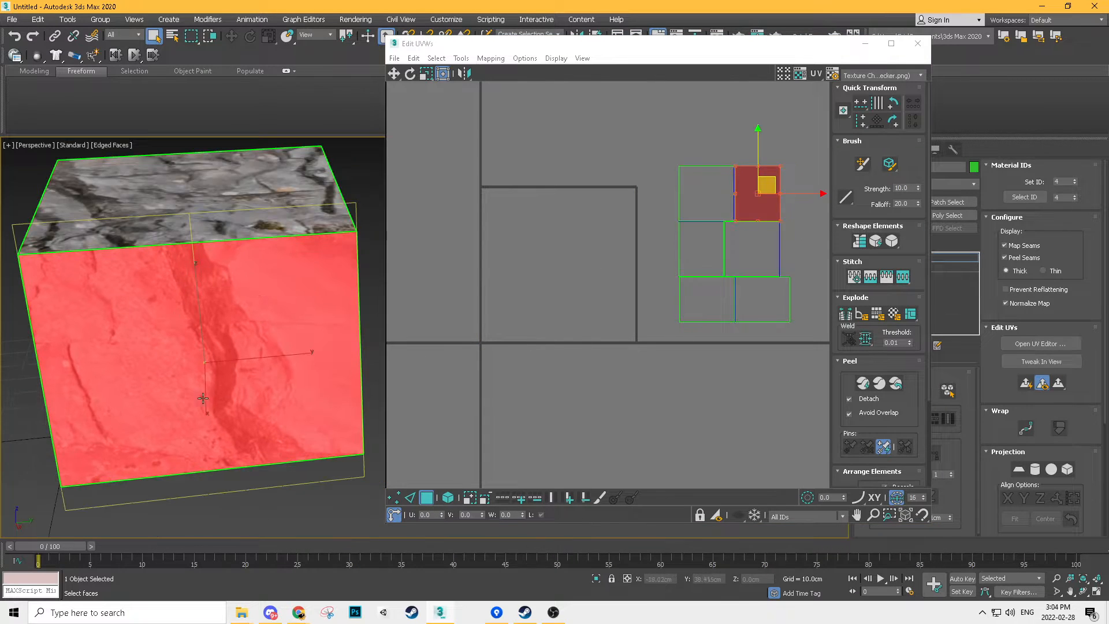
{"action": "middle_click_drag", "start_coordinate": [197, 396], "coordinate": [230, 388]}
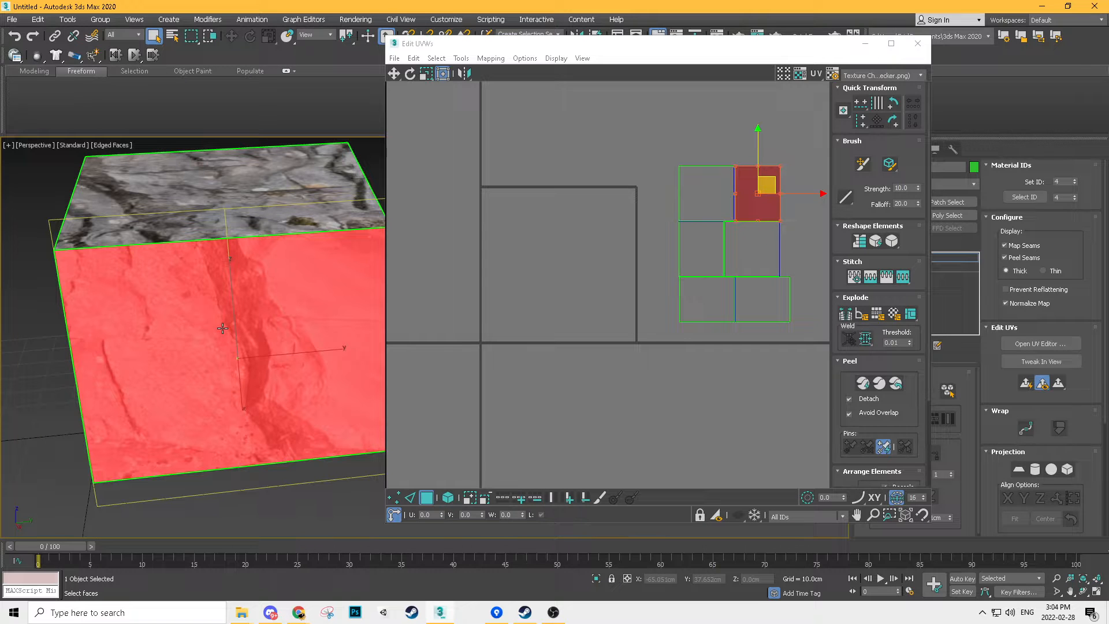
{"action": "left_click_drag", "start_coordinate": [767, 188], "coordinate": [523, 304]}
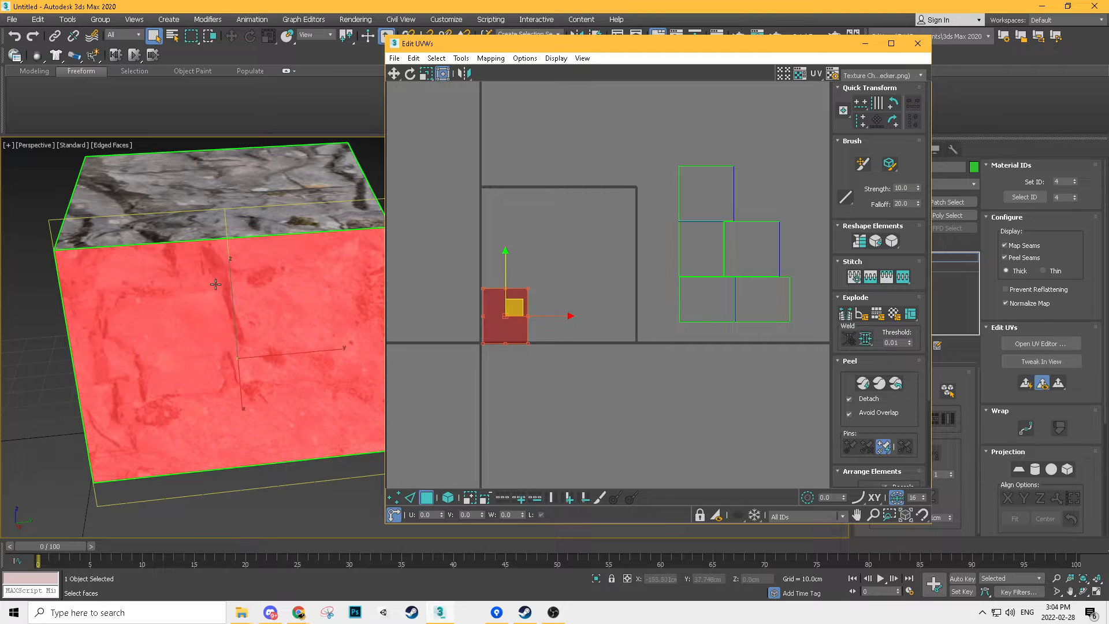
- Rotate the front face's UV shell 90 degrees and scale it to about 277% so it spans the UV tile's width
{"action": "left_click", "coordinate": [226, 212]}
{"action": "left_click", "coordinate": [511, 317]}
{"action": "left_click", "coordinate": [893, 119]}
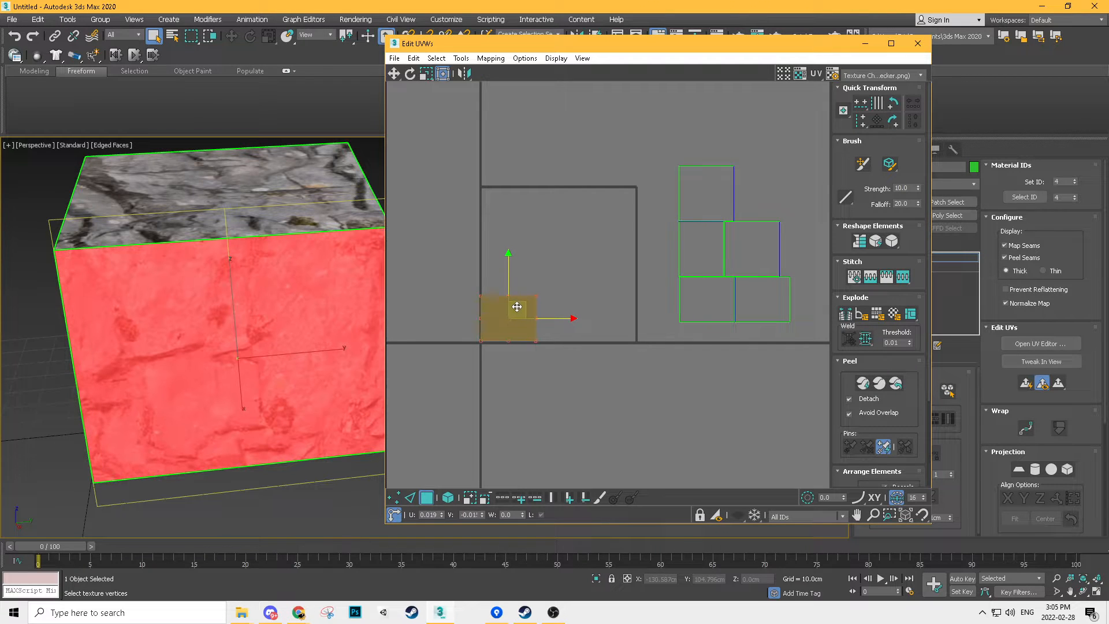
{"action": "left_click_drag", "start_coordinate": [534, 294], "coordinate": [588, 218]}
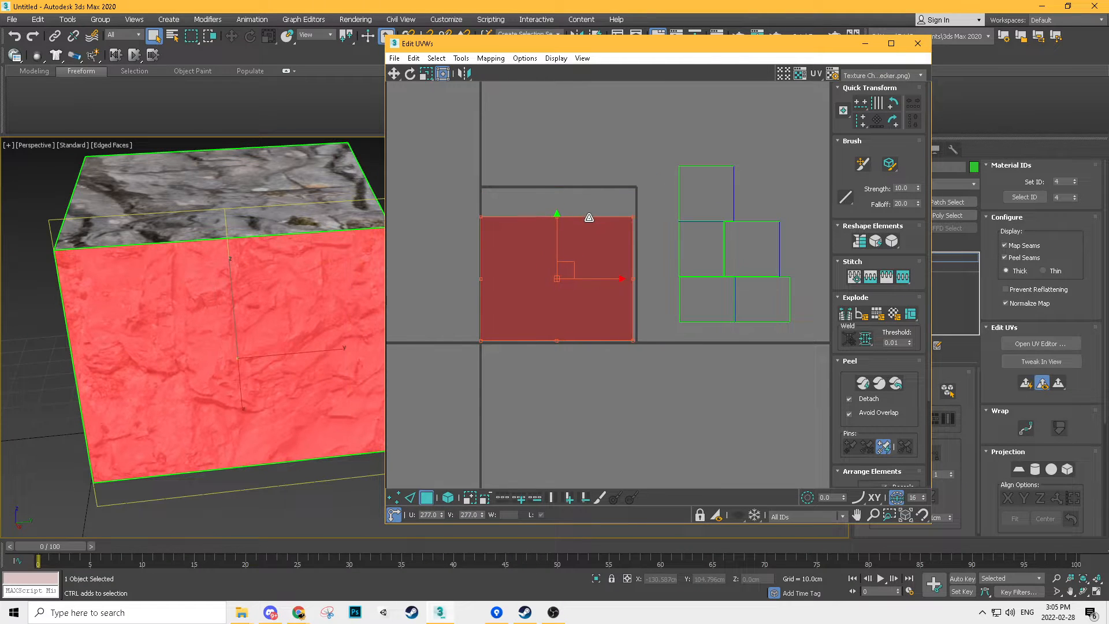
{"action": "left_click_drag", "start_coordinate": [571, 273], "coordinate": [574, 273]}
- Inspect the rock texture on the front face and its seams with the adjoining faces, with the face deselected
{"action": "middle_click_drag", "start_coordinate": [620, 397], "coordinate": [579, 399]}
{"action": "middle_click_drag", "start_coordinate": [174, 388], "coordinate": [208, 359], "text": "alt"}
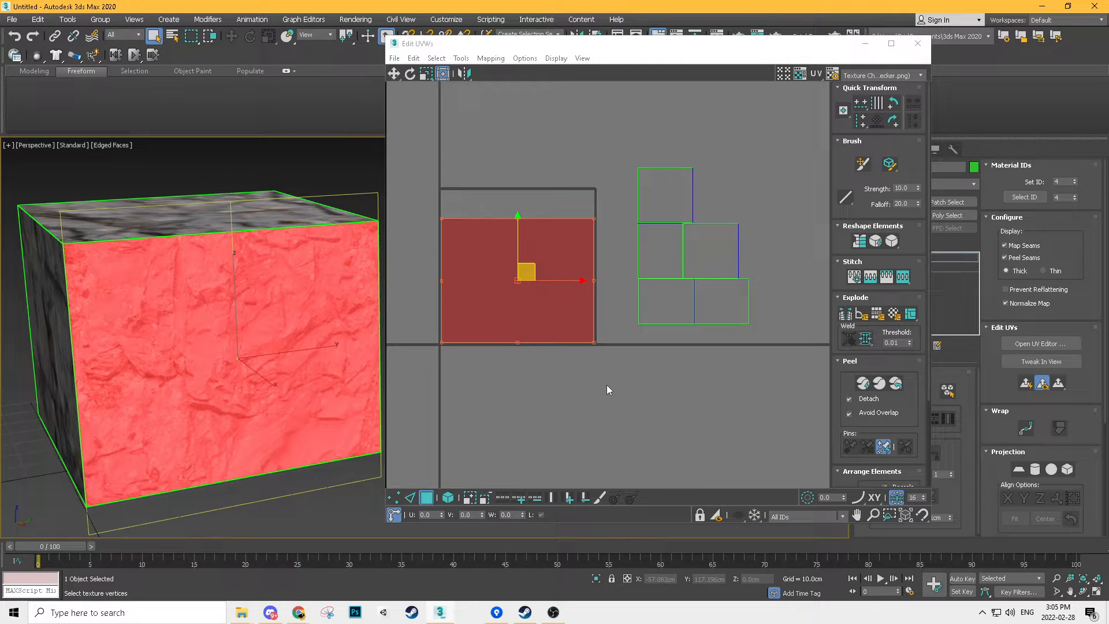
{"action": "middle_click_drag", "start_coordinate": [224, 327], "coordinate": [202, 347], "text": "alt"}
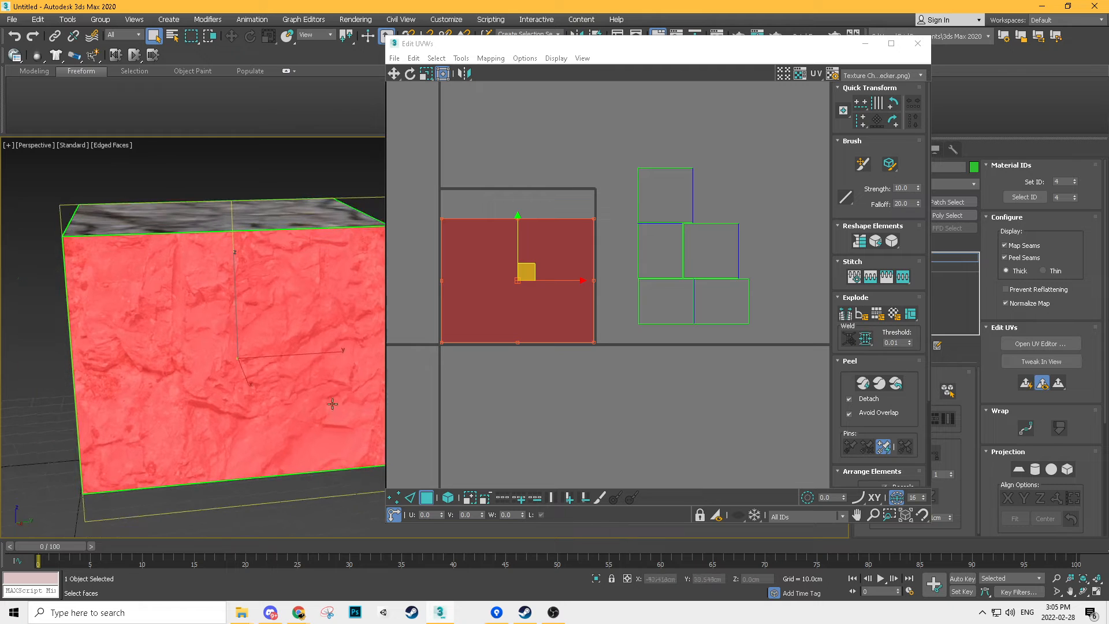
{"action": "middle_click_drag", "start_coordinate": [288, 356], "coordinate": [308, 377]}
{"action": "scroll", "coordinate": [255, 360], "scroll_direction": "down", "scroll_amount": 3}
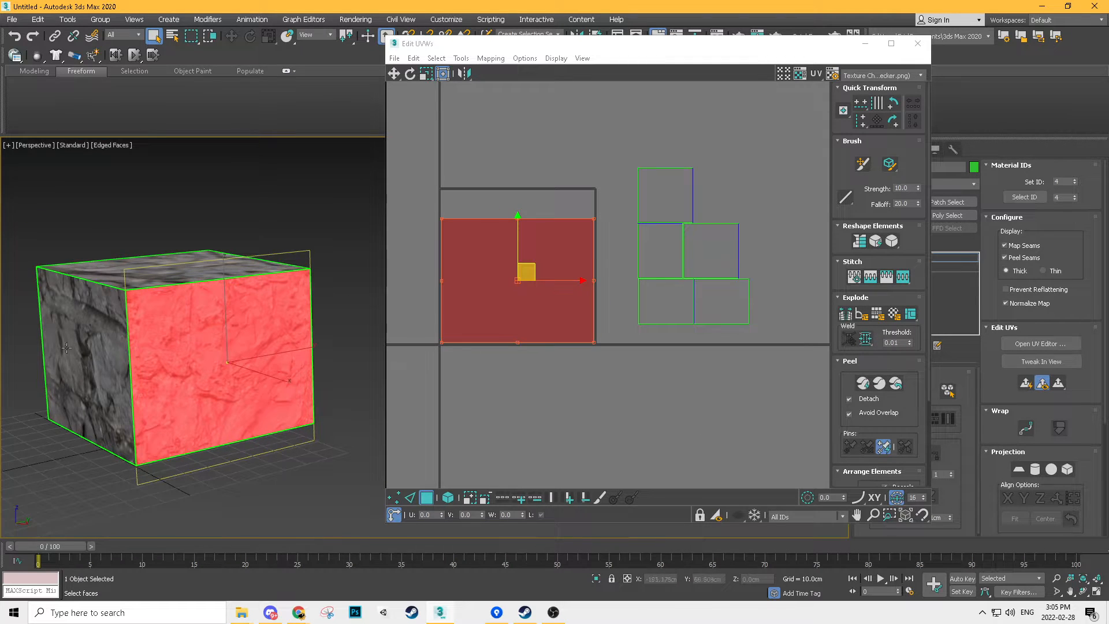
{"action": "middle_click_drag", "start_coordinate": [239, 378], "coordinate": [209, 386], "text": "alt"}
{"action": "middle_click_drag", "start_coordinate": [294, 352], "coordinate": [315, 337], "text": "alt"}
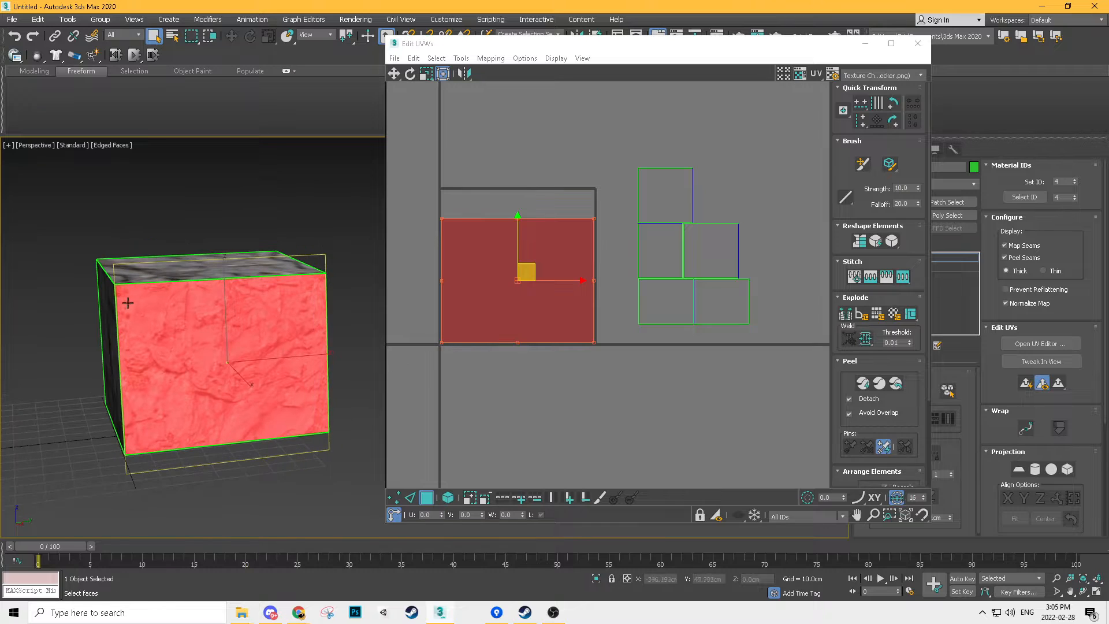
{"action": "scroll", "coordinate": [133, 299], "scroll_direction": "up", "scroll_amount": 3}
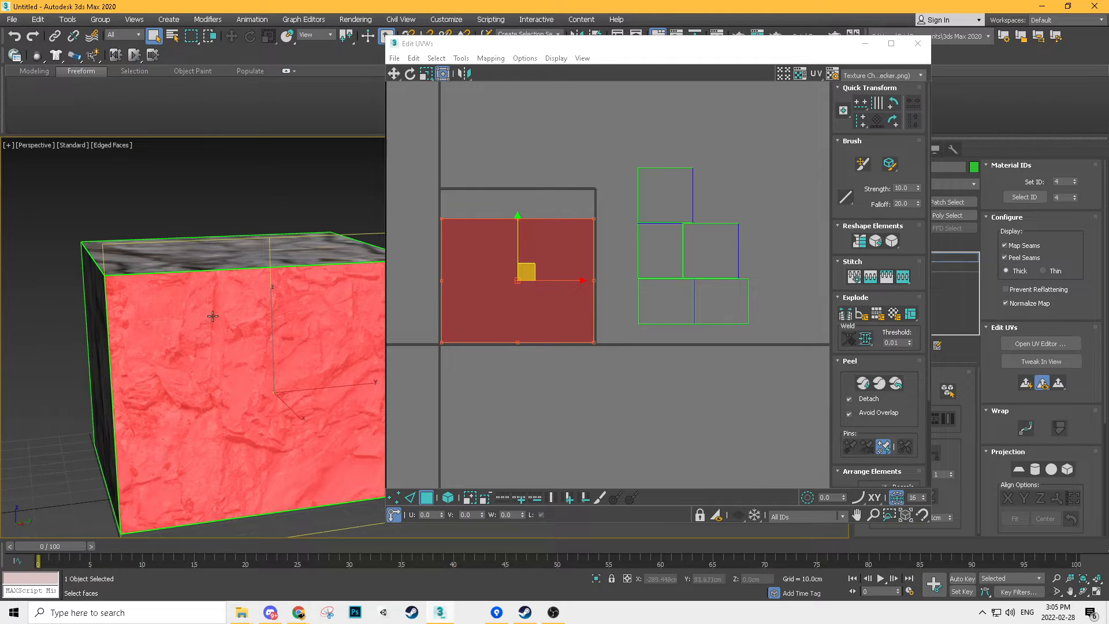
{"action": "middle_click_drag", "start_coordinate": [202, 365], "coordinate": [251, 386], "text": "alt"}
{"action": "left_click", "coordinate": [512, 393]}
{"action": "left_click", "coordinate": [509, 388]}
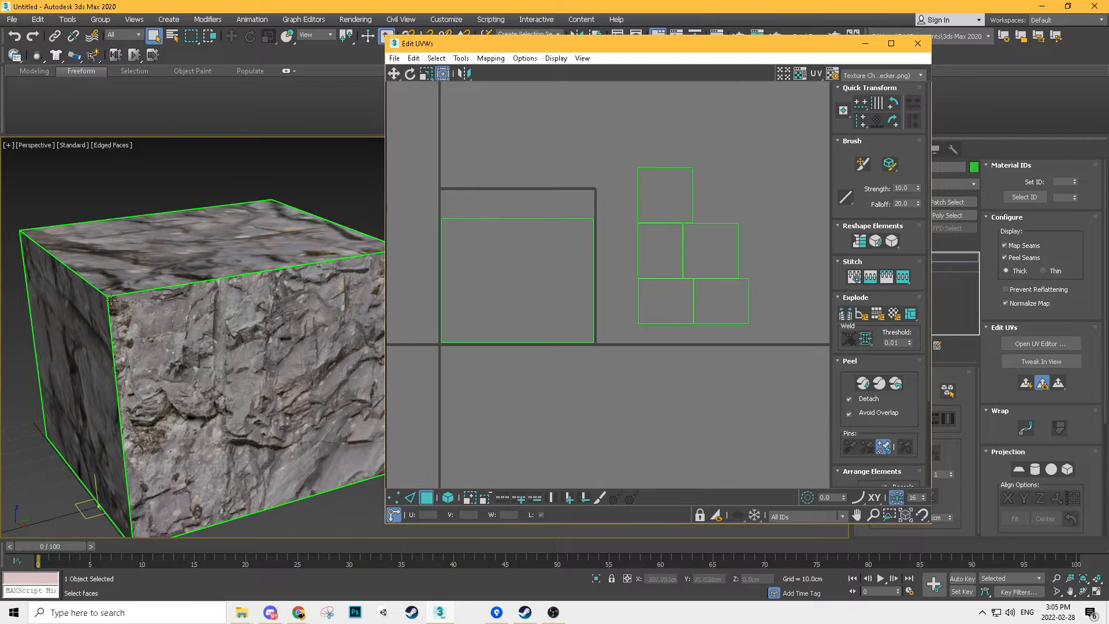
{"action": "middle_click_drag", "start_coordinate": [154, 354], "coordinate": [230, 235], "text": "alt"}
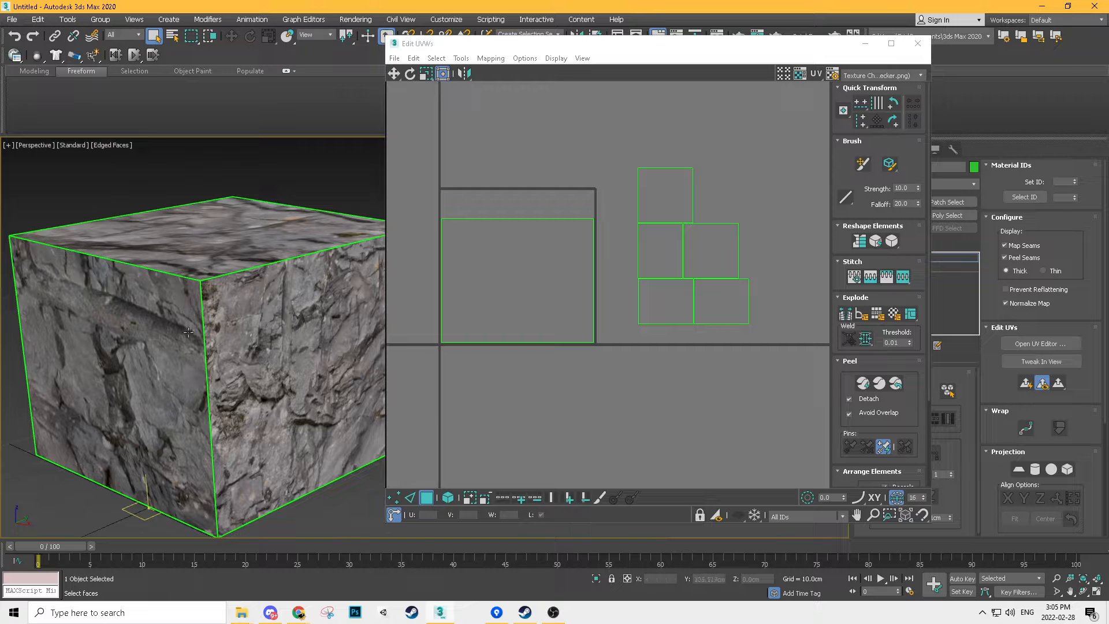
{"action": "middle_click_drag", "start_coordinate": [188, 352], "coordinate": [212, 357], "text": "alt"}
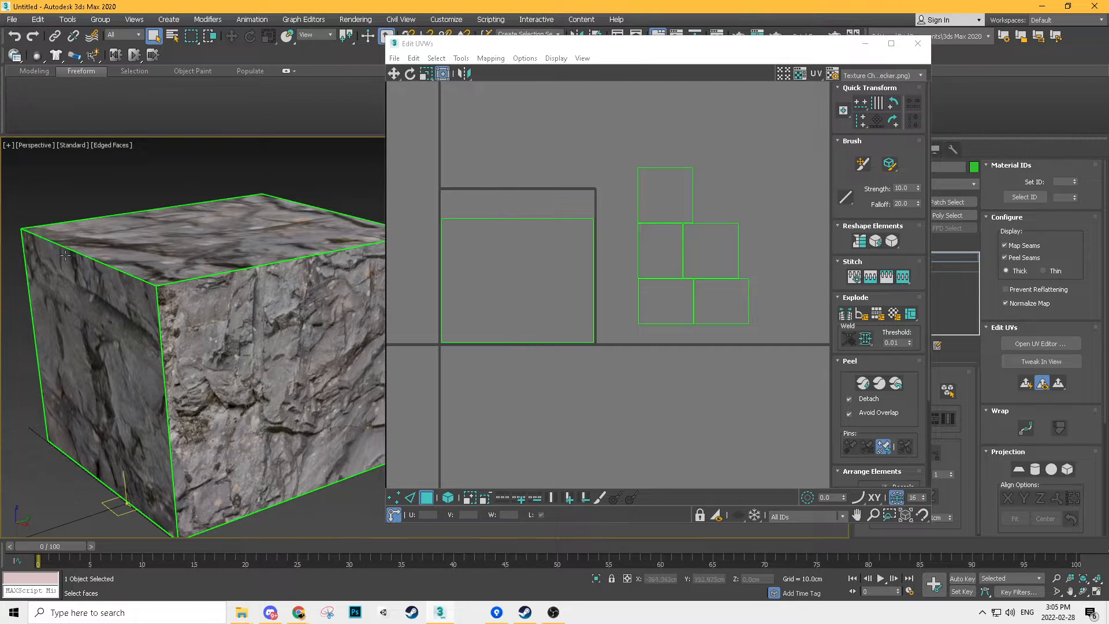
{"action": "middle_click_drag", "start_coordinate": [159, 325], "coordinate": [194, 294]}
{"action": "middle_click_drag", "start_coordinate": [274, 322], "coordinate": [246, 326], "text": "alt"}
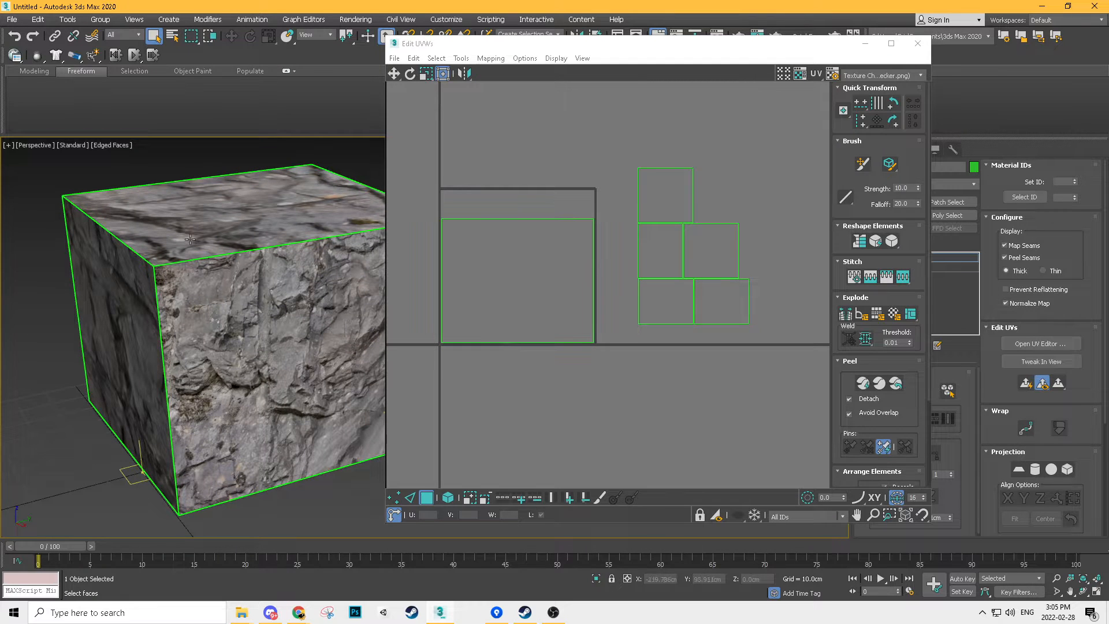
- Stitch the top face's UV shell to the upper edge of the front face's shell, aligning and scaling clusters, with a bias of 0.0
{"action": "left_click", "coordinate": [429, 497]}
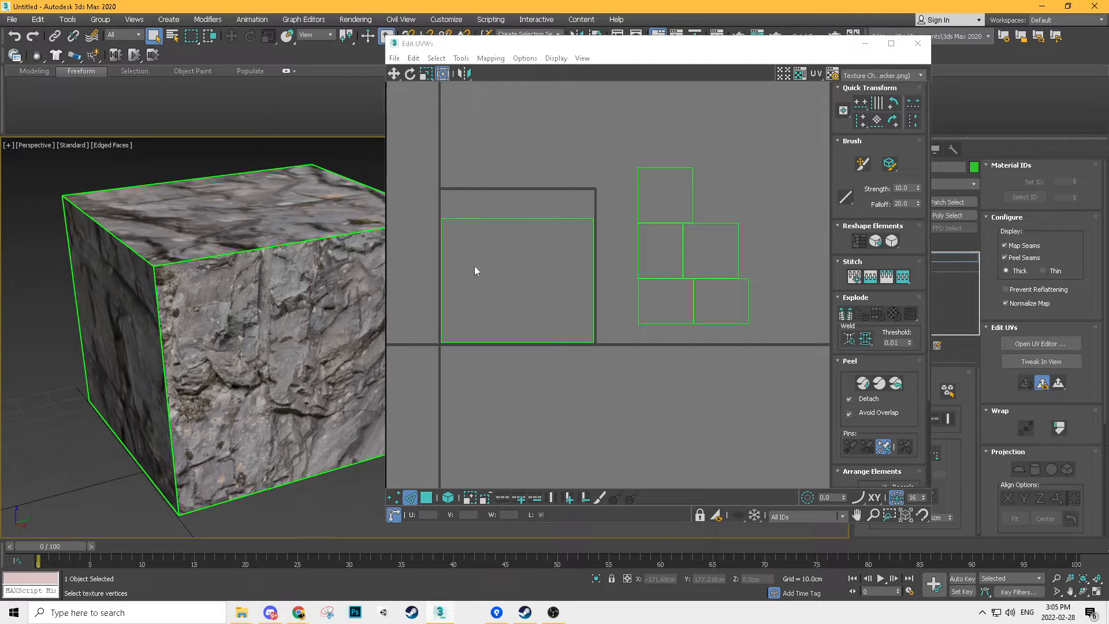
{"action": "left_click", "coordinate": [503, 218]}
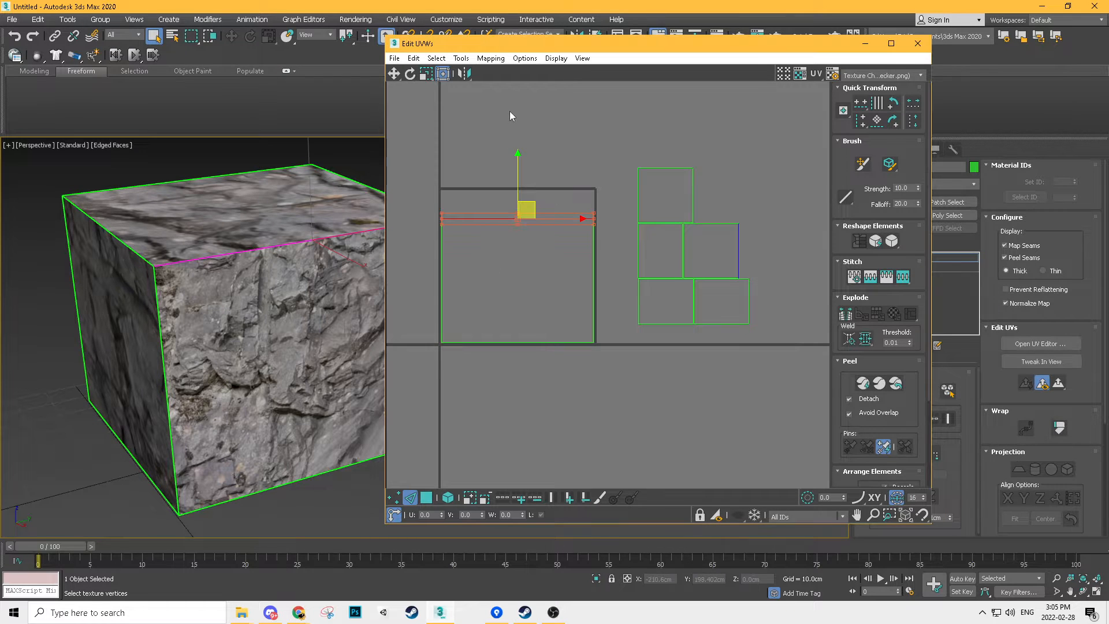
{"action": "left_click", "coordinate": [262, 250]}
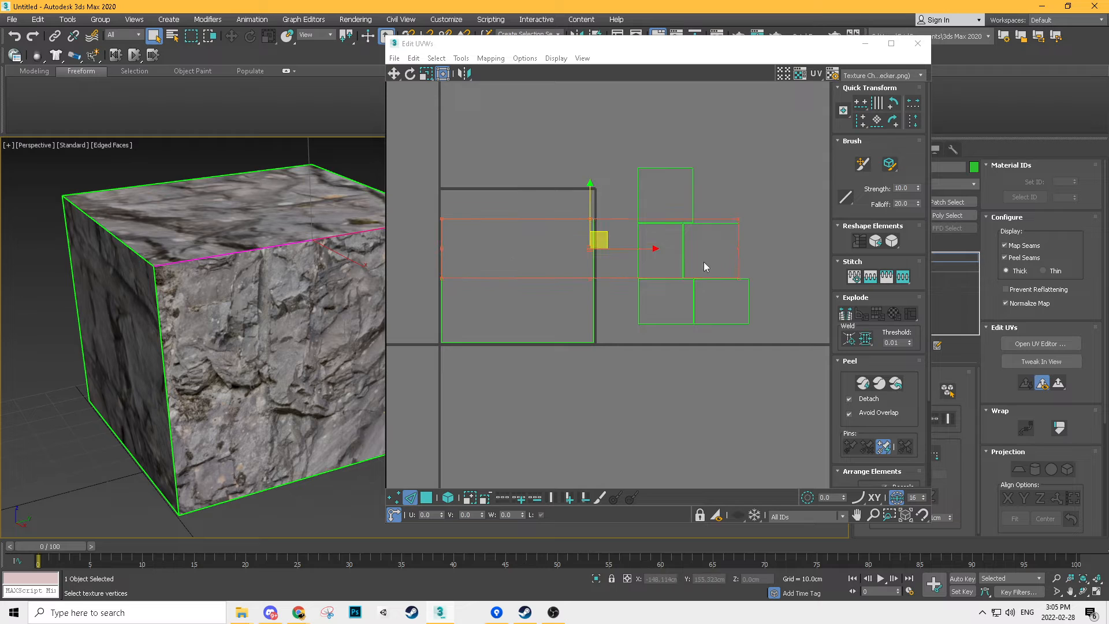
{"action": "left_click", "coordinate": [433, 149]}
{"action": "left_click", "coordinate": [529, 219]}
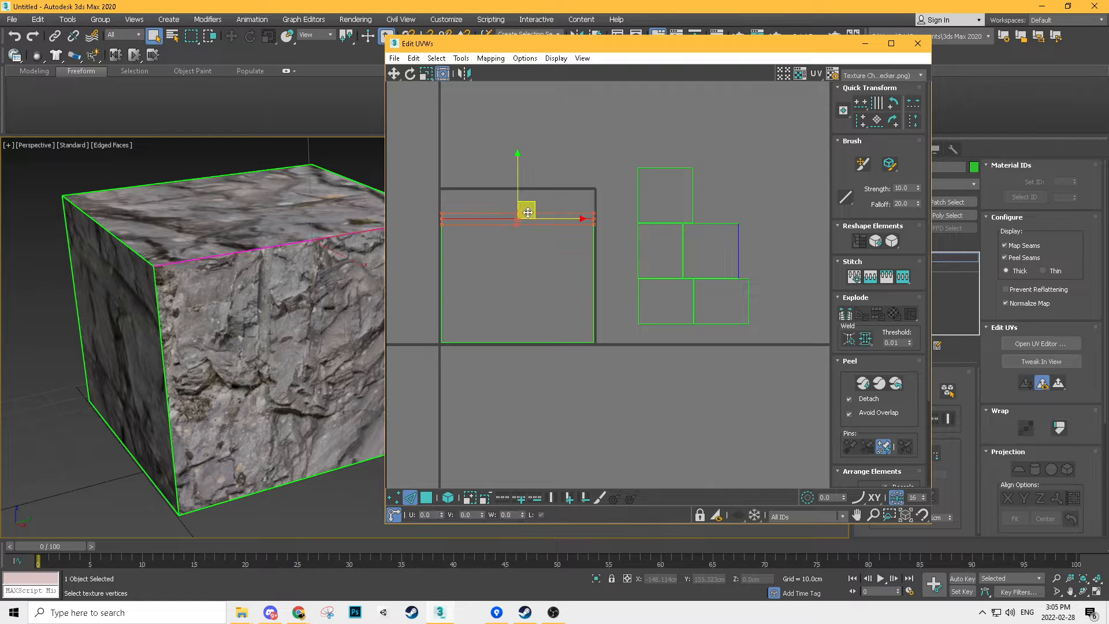
{"action": "left_click", "coordinate": [466, 60]}
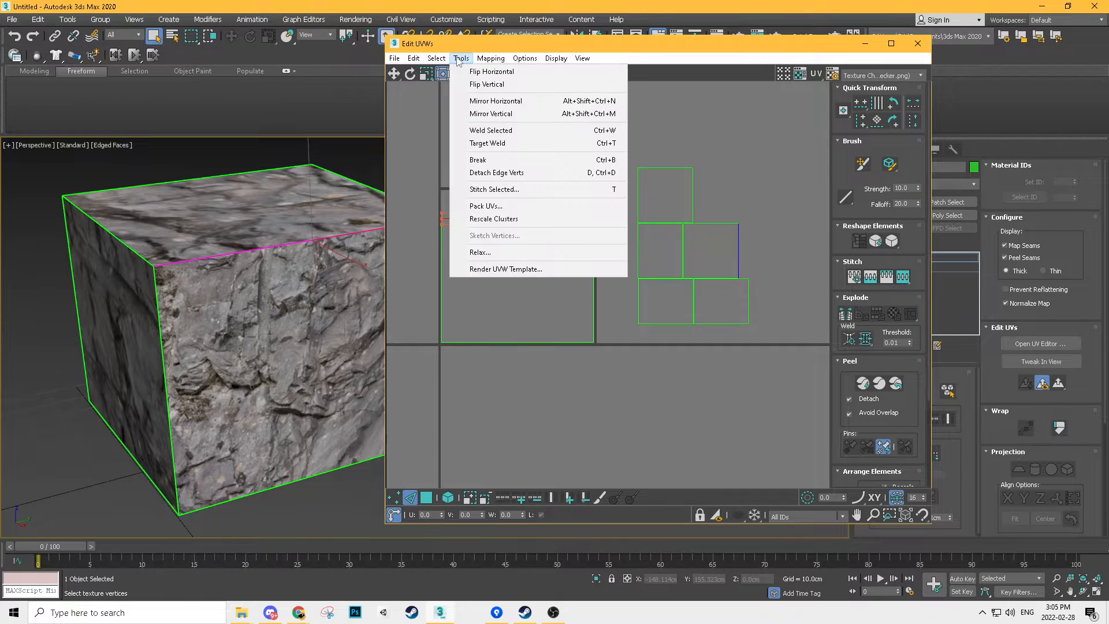
{"action": "left_click", "coordinate": [494, 190]}
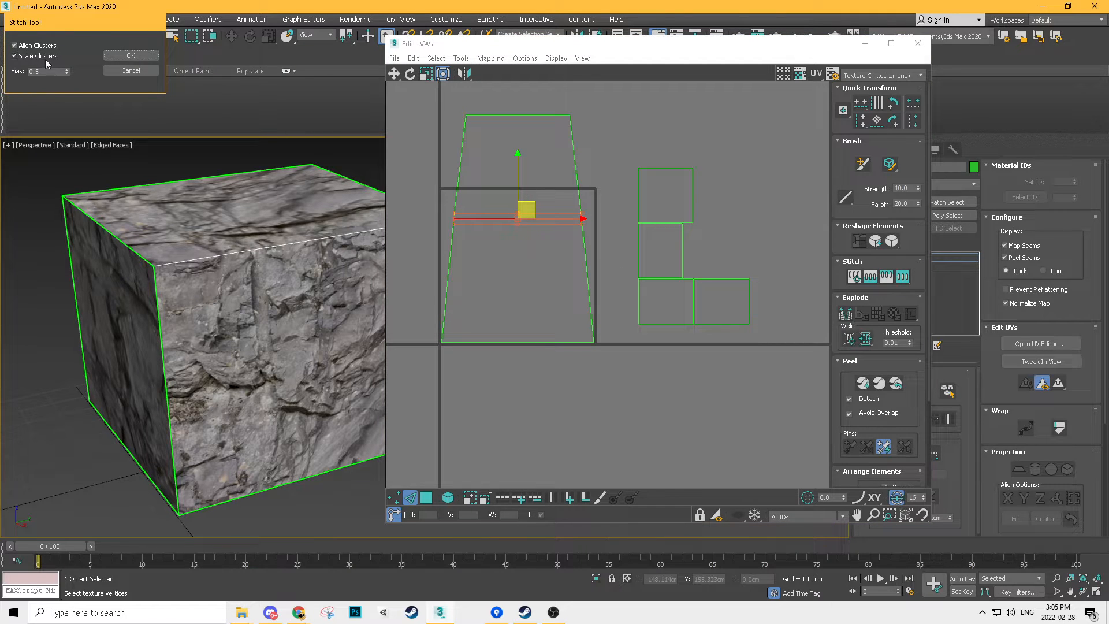
{"action": "left_click_drag", "start_coordinate": [60, 29], "coordinate": [272, 181]}
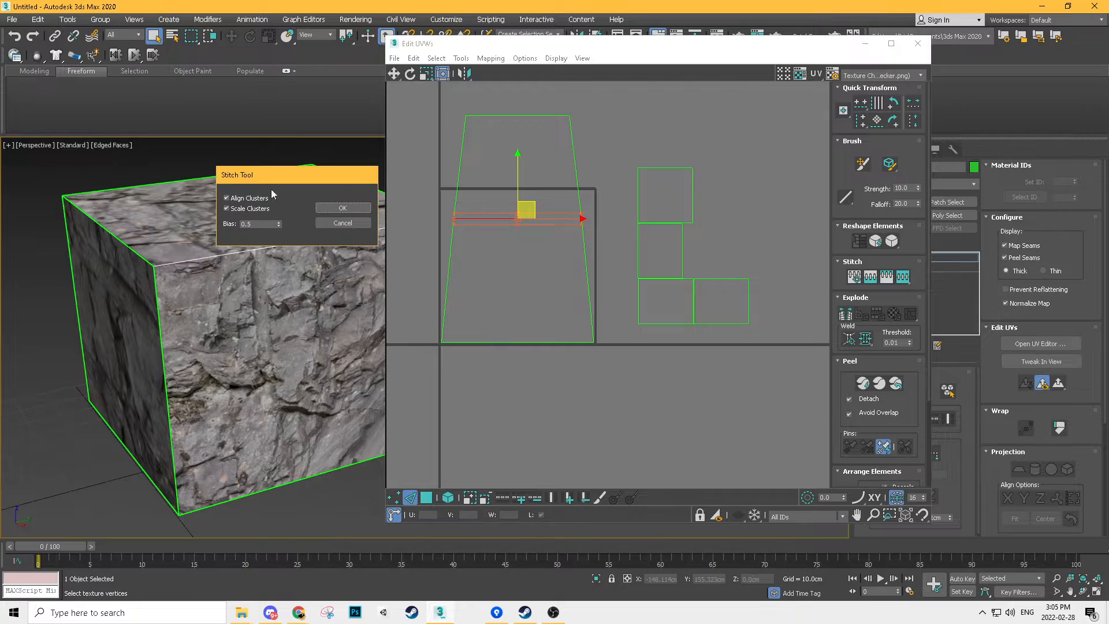
{"action": "right_click", "coordinate": [279, 223]}
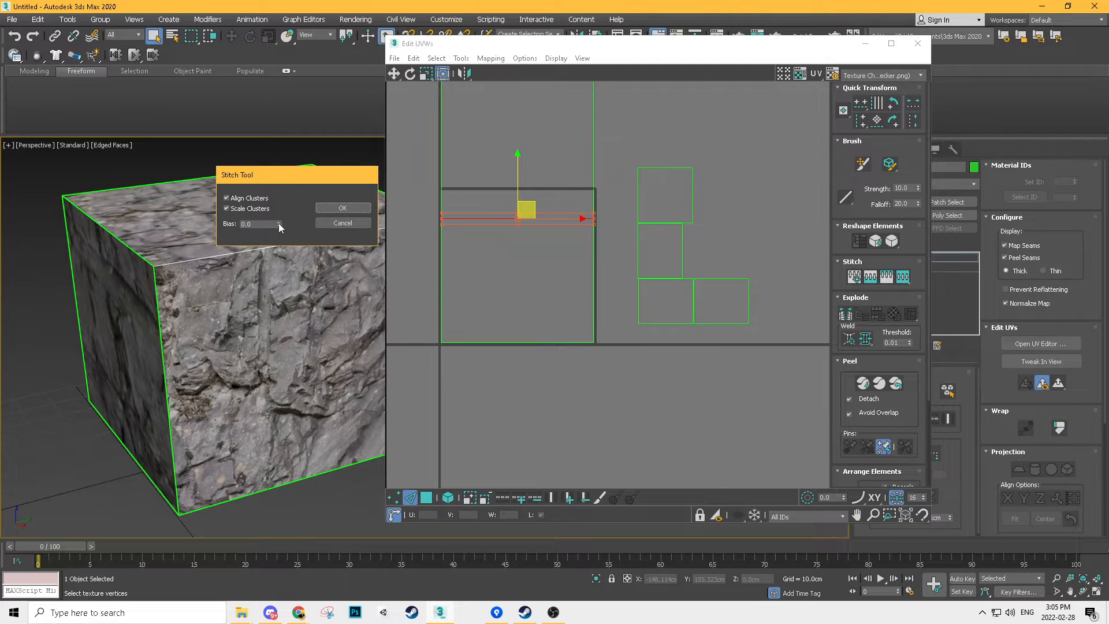
{"action": "left_click", "coordinate": [343, 208]}
- Stitch the two adjoining side faces' UV shells to the left and right edges of the front face's shell with bias 0.0
{"action": "left_click", "coordinate": [441, 286]}
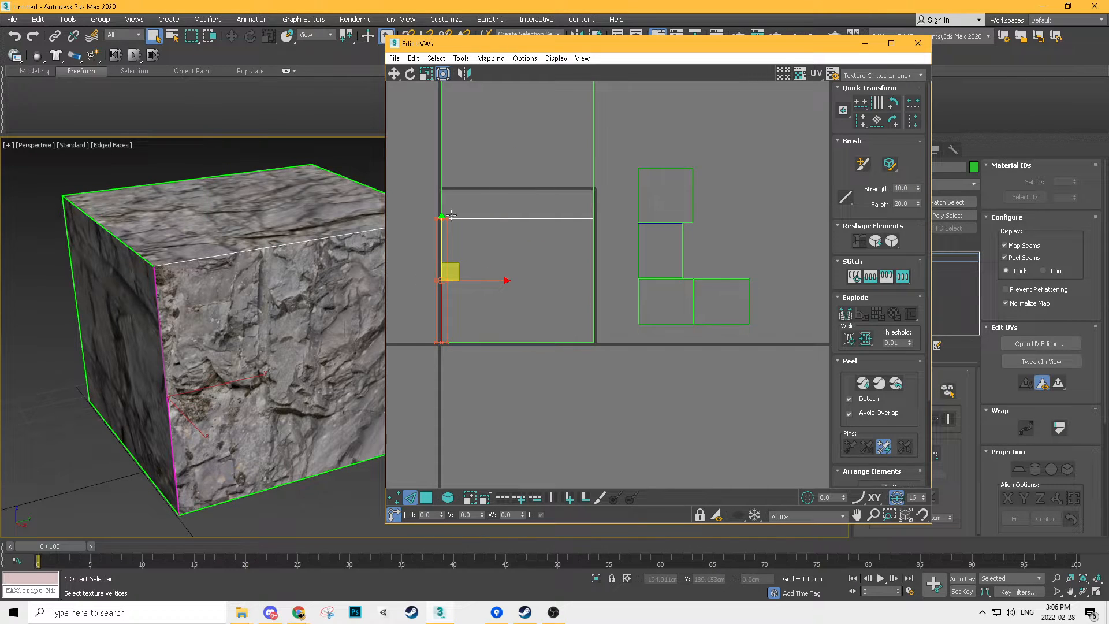
{"action": "left_click", "coordinate": [469, 59]}
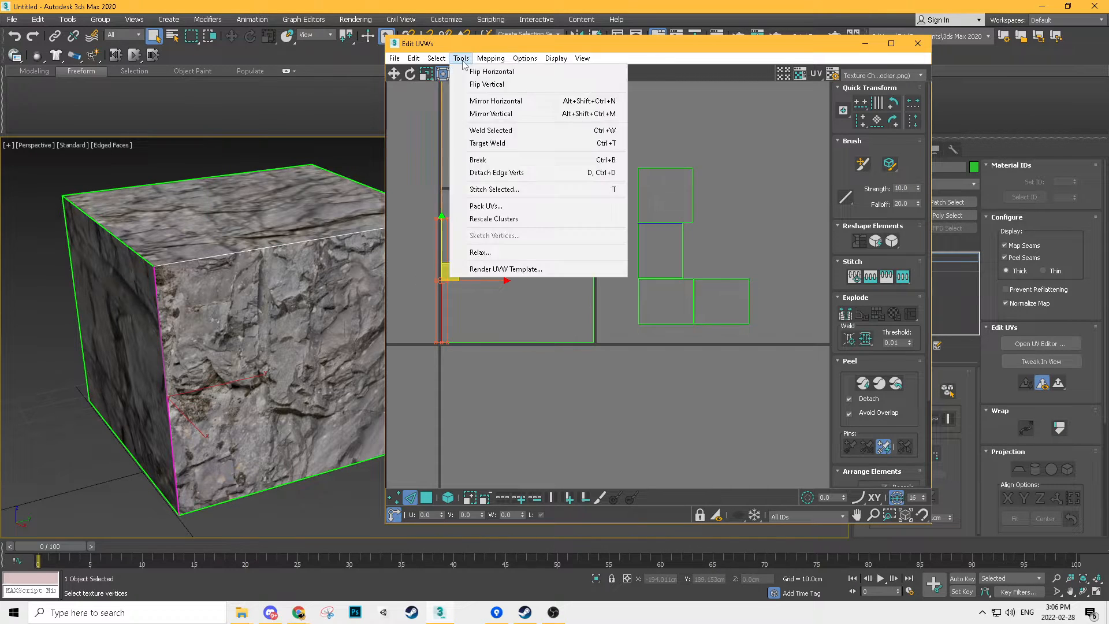
{"action": "left_click", "coordinate": [480, 191]}
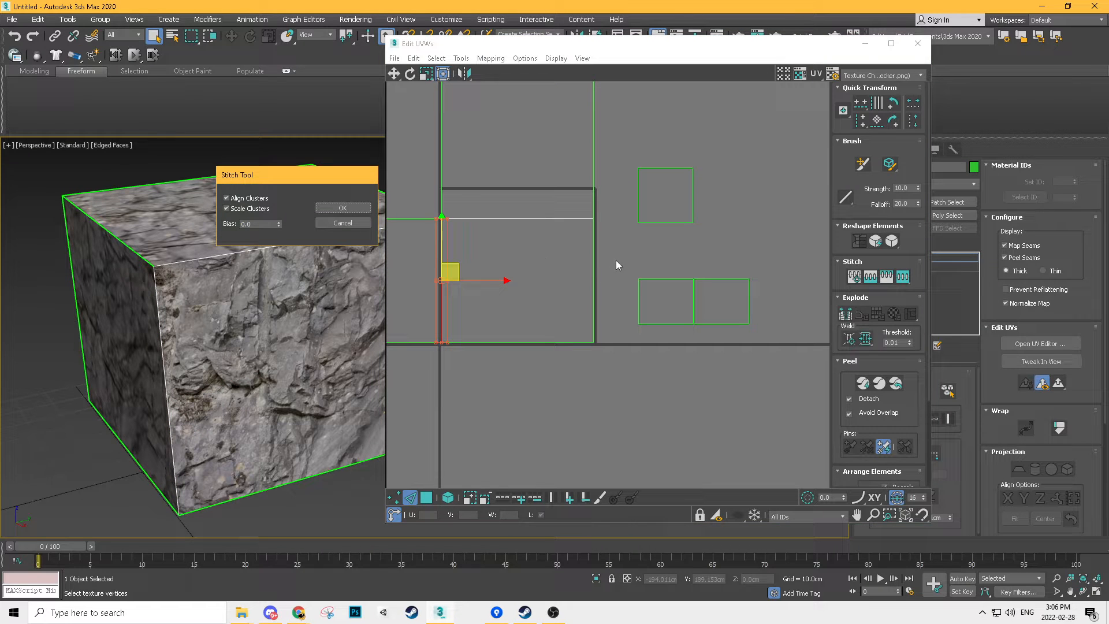
{"action": "left_click", "coordinate": [351, 207]}
{"action": "left_click", "coordinate": [594, 252]}
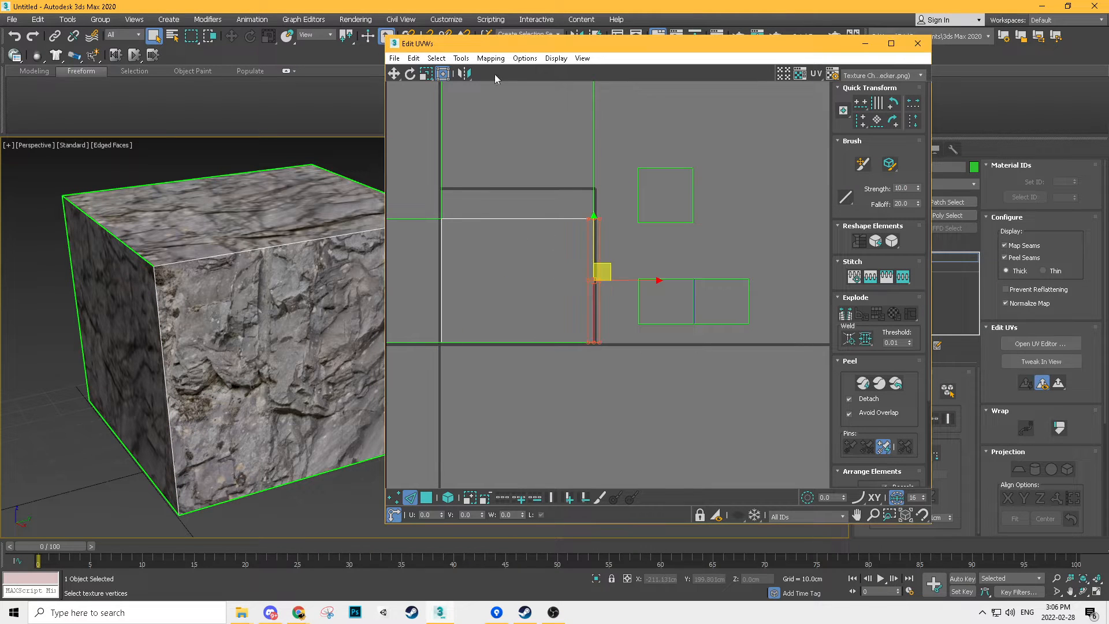
{"action": "left_click", "coordinate": [461, 58]}
{"action": "left_click", "coordinate": [479, 191]}
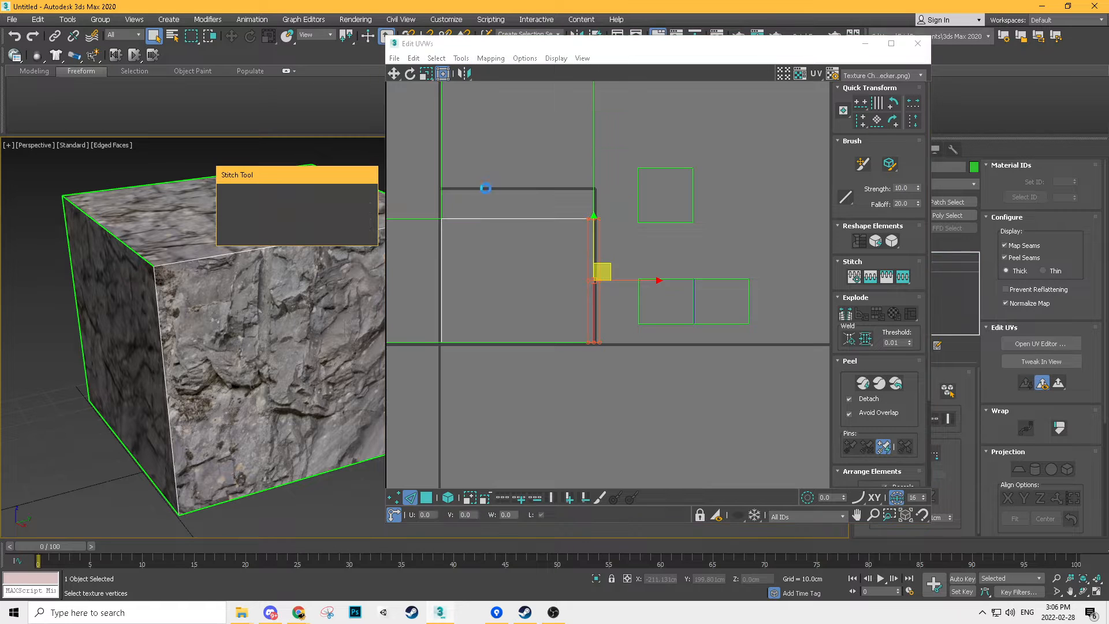
{"action": "left_click", "coordinate": [347, 207]}
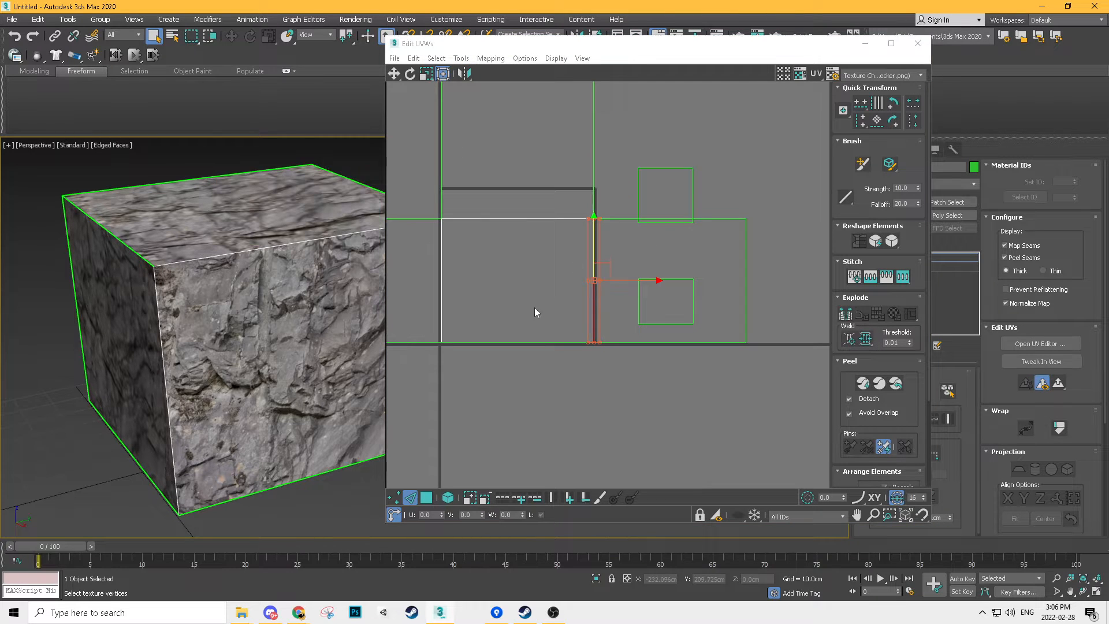
- Stitch the back face's UV shell to the right side shell's outer edge and the bottom face's shell to the front shell's lower edge
{"action": "middle_click_drag", "start_coordinate": [535, 310], "coordinate": [528, 276]}
{"action": "left_click_drag", "start_coordinate": [719, 263], "coordinate": [718, 264]}
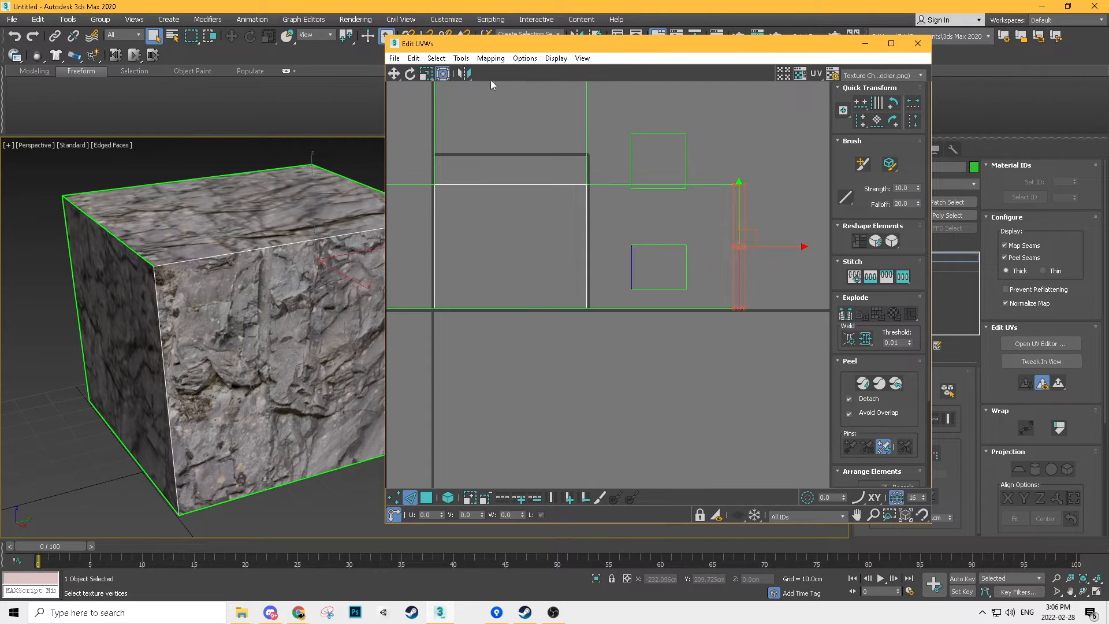
{"action": "left_click", "coordinate": [461, 58]}
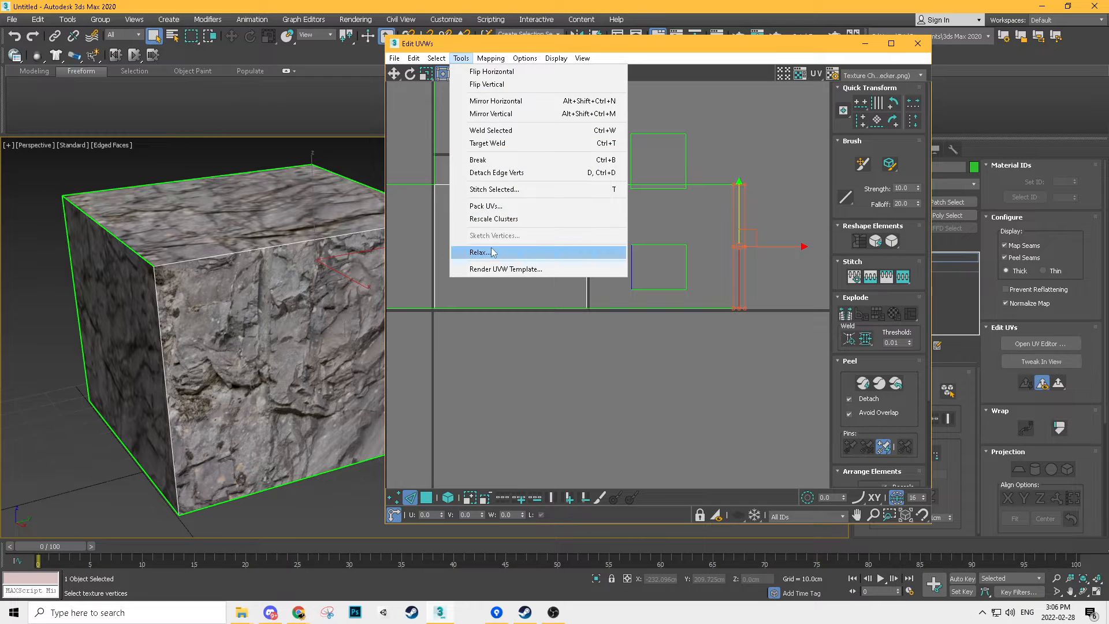
{"action": "left_click", "coordinate": [469, 189]}
{"action": "key", "text": "Return"}
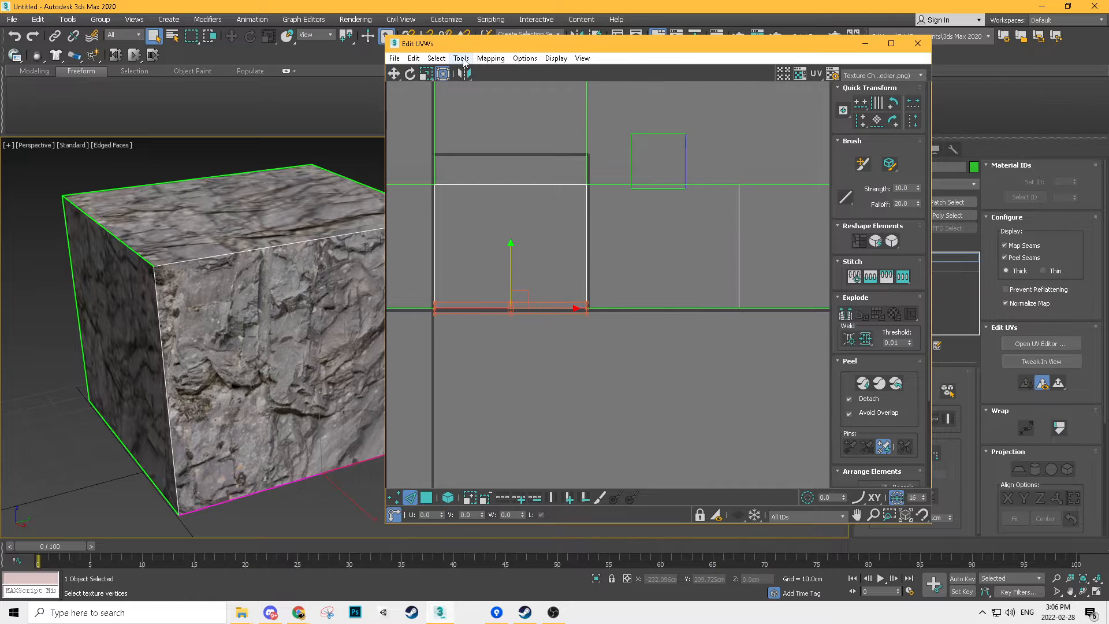
{"action": "left_click", "coordinate": [462, 59]}
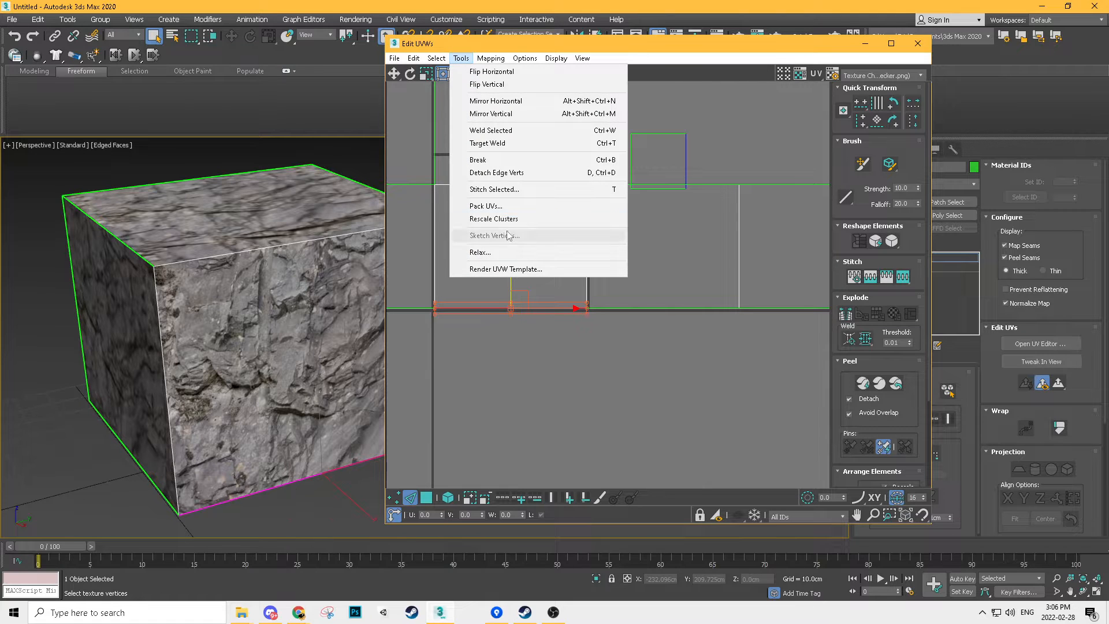
{"action": "left_click", "coordinate": [493, 189]}
{"action": "left_click", "coordinate": [343, 208]}
- Inspect how the rock texture continues across the box's stitched edges and remaining seams, with edged-face display turned off
{"action": "scroll", "coordinate": [182, 269], "scroll_direction": "down", "scroll_amount": 2}
{"action": "scroll", "coordinate": [190, 265], "scroll_direction": "up", "scroll_amount": 6}
{"action": "key", "text": "F4"}
{"action": "scroll", "coordinate": [185, 296], "scroll_direction": "up", "scroll_amount": 5}
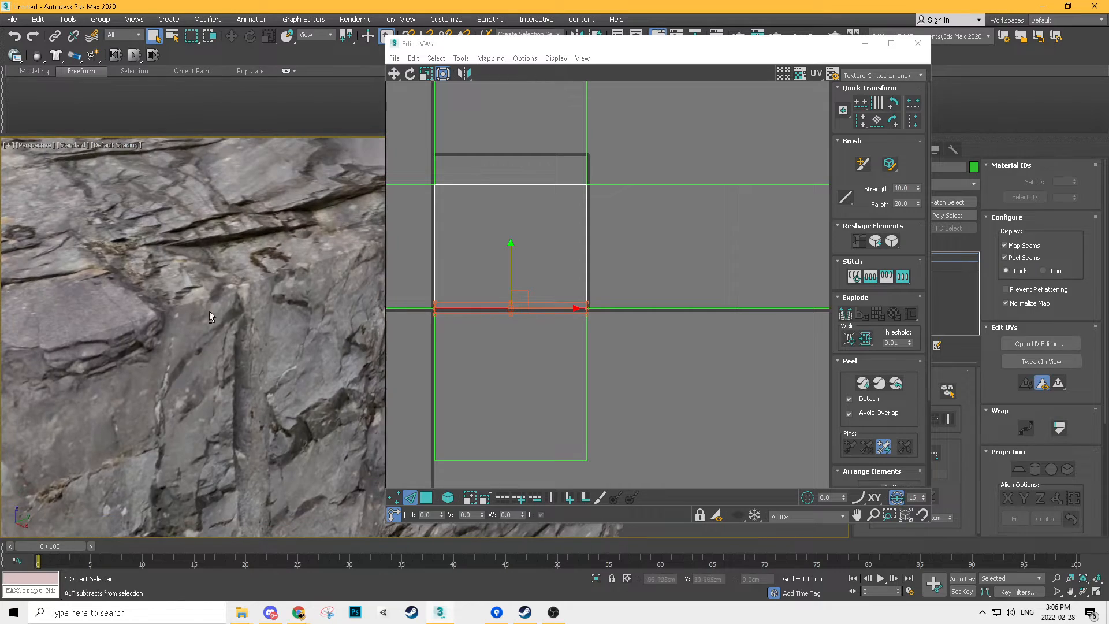
{"action": "scroll", "coordinate": [206, 367], "scroll_direction": "down", "scroll_amount": 3}
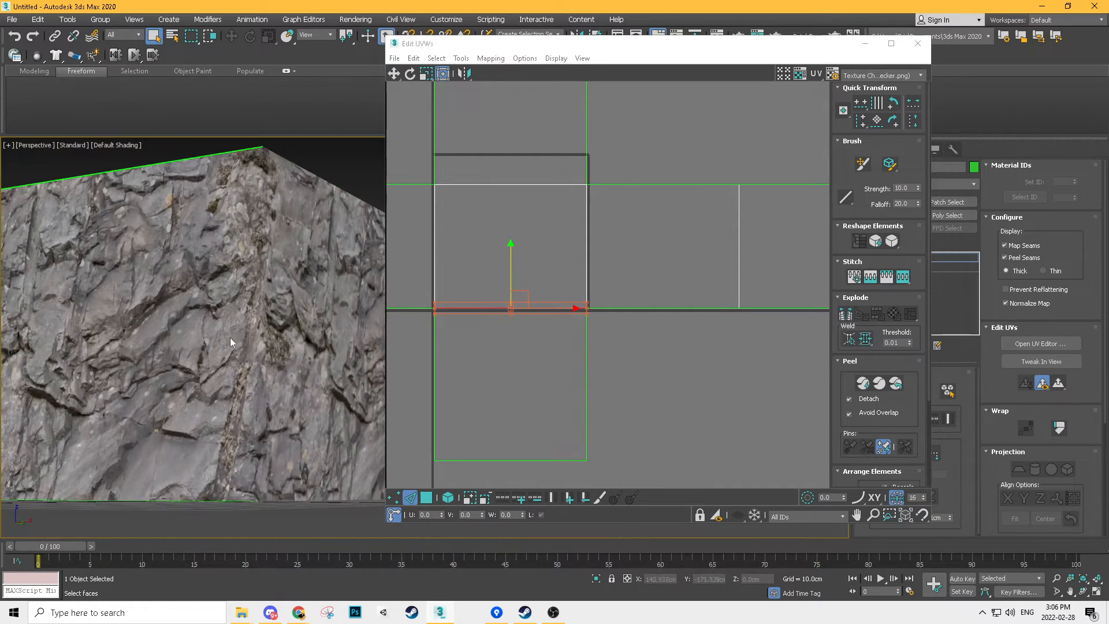
{"action": "middle_click_drag", "start_coordinate": [268, 348], "coordinate": [249, 393], "text": "alt"}
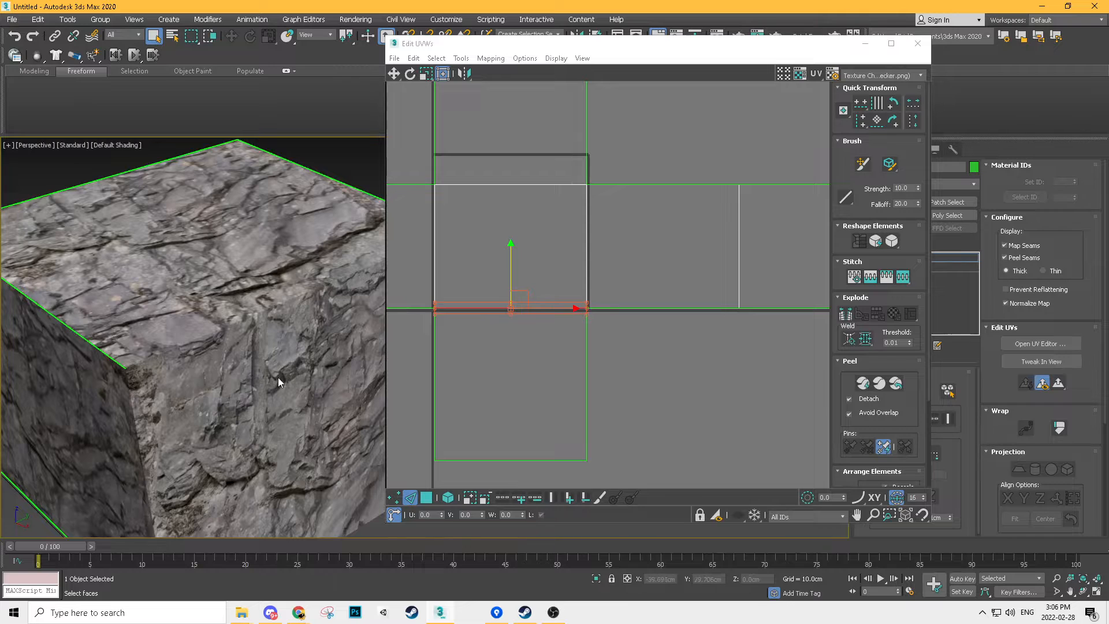
{"action": "middle_click_drag", "start_coordinate": [132, 244], "coordinate": [231, 327], "text": "alt"}
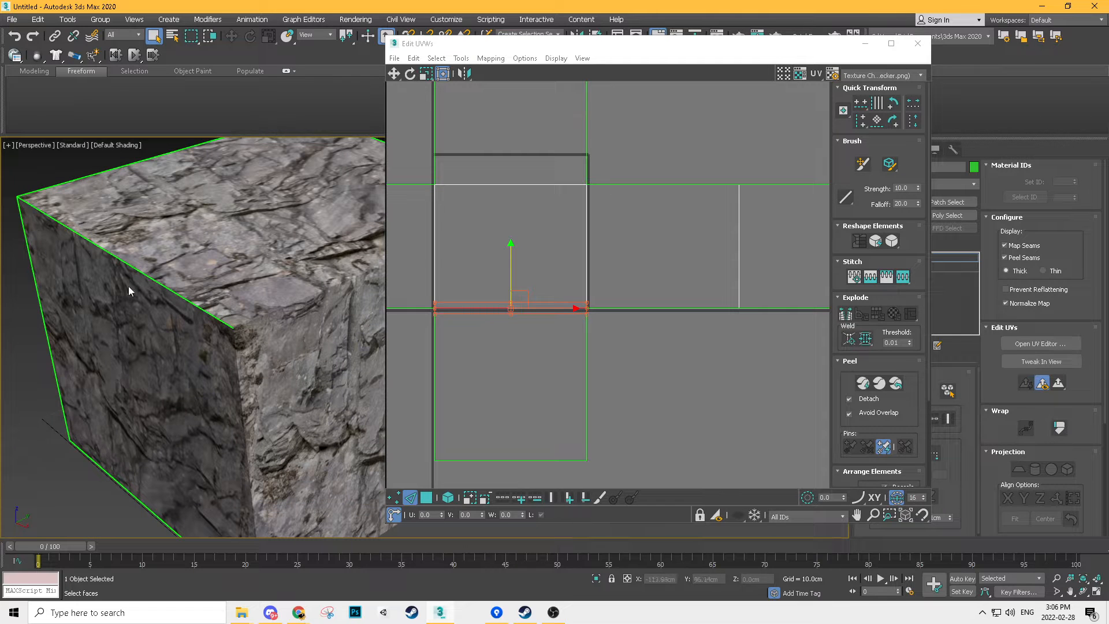
{"action": "middle_click_drag", "start_coordinate": [293, 315], "coordinate": [166, 287]}
{"action": "scroll", "coordinate": [297, 292], "scroll_direction": "down", "scroll_amount": 2}
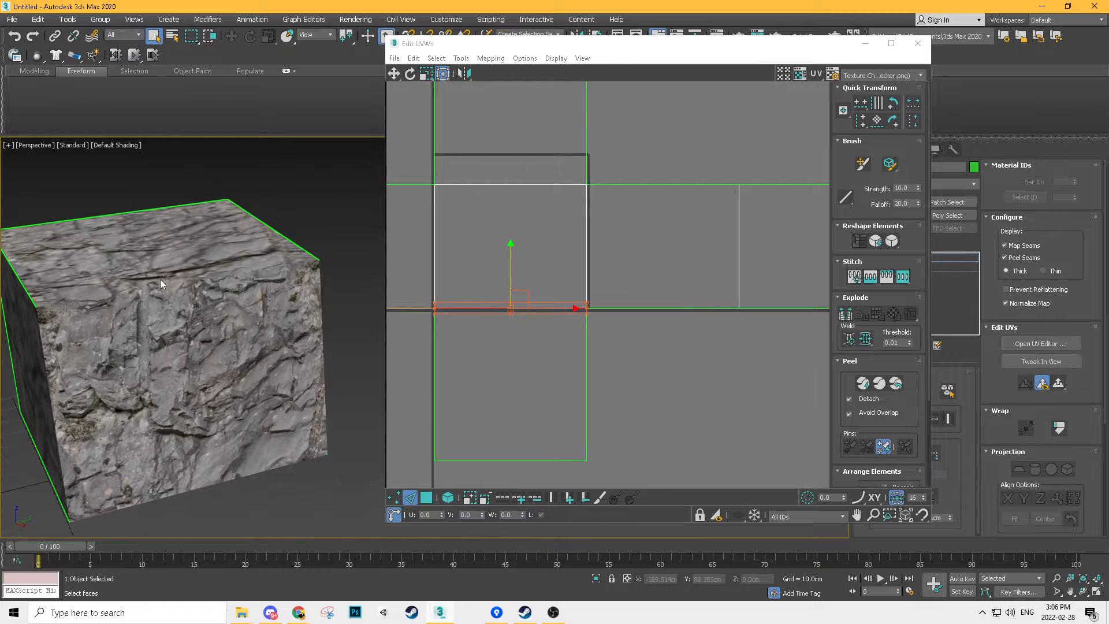
{"action": "middle_click_drag", "start_coordinate": [128, 333], "coordinate": [151, 350], "text": "alt"}
{"action": "middle_click_drag", "start_coordinate": [79, 377], "coordinate": [242, 322], "text": "alt"}
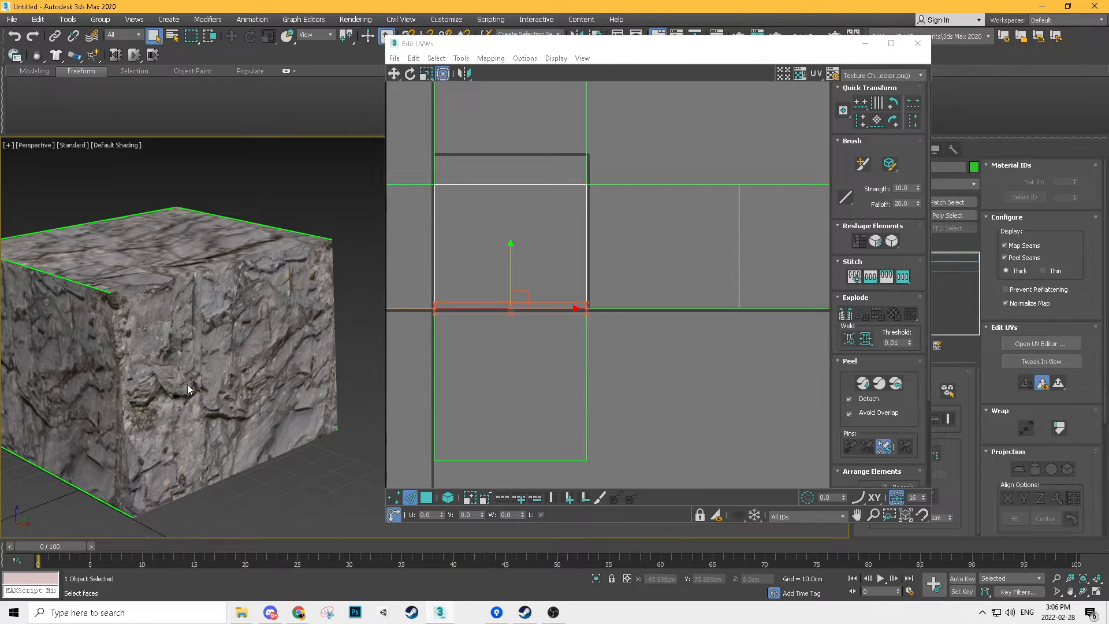
{"action": "middle_click_drag", "start_coordinate": [197, 331], "coordinate": [247, 355], "text": "alt"}
{"action": "scroll", "coordinate": [241, 357], "scroll_direction": "up", "scroll_amount": 3}
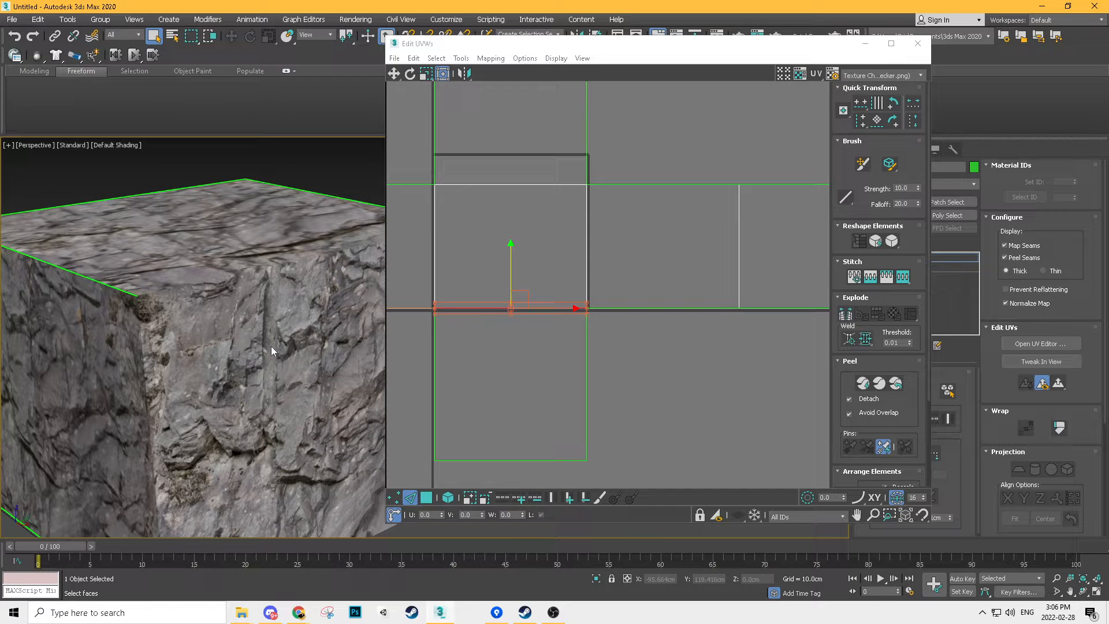
{"action": "middle_click_drag", "start_coordinate": [175, 362], "coordinate": [229, 344], "text": "alt"}
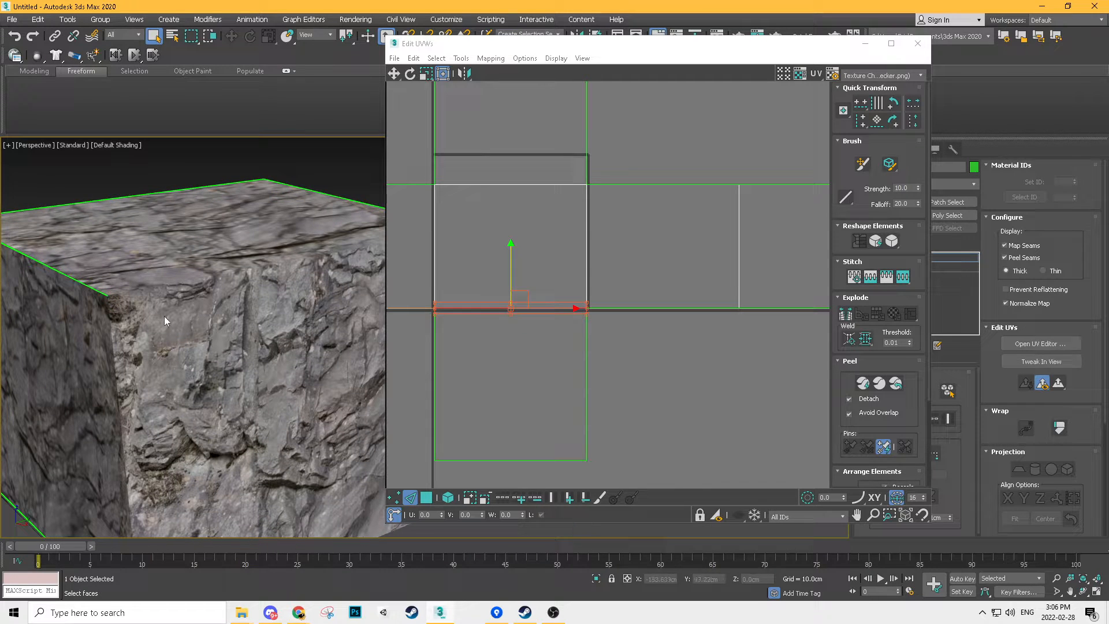
- Convert the unwrapped box to an Editable Poly and display its edged faces
{"action": "right_click", "coordinate": [234, 326]}
{"action": "left_click", "coordinate": [370, 441]}
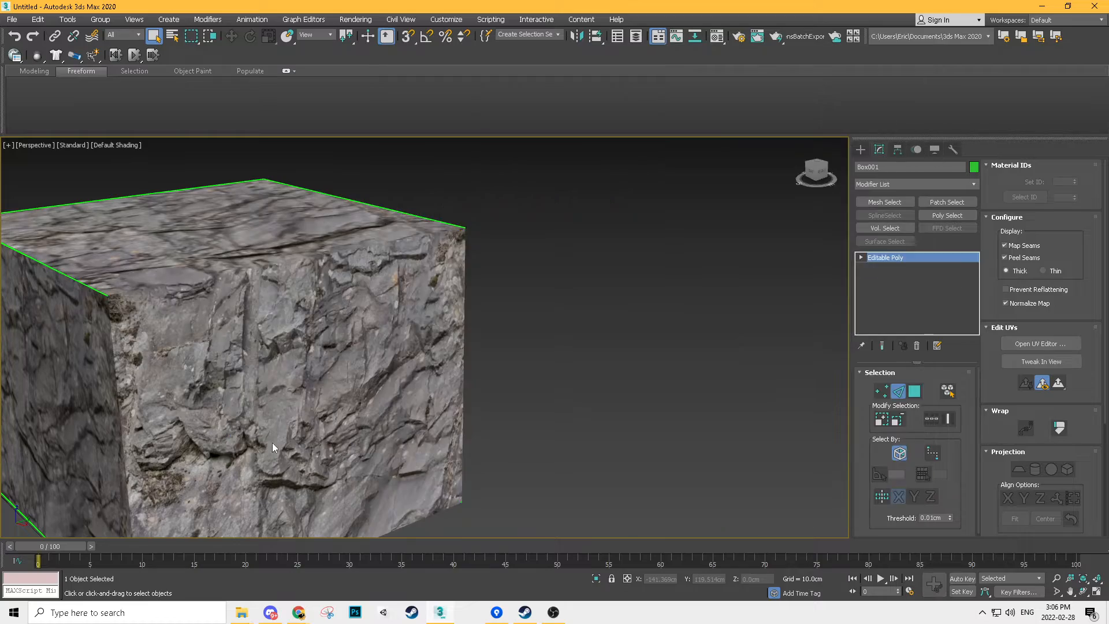
{"action": "key", "text": "z"}
{"action": "middle_click_drag", "start_coordinate": [424, 379], "coordinate": [486, 327]}
{"action": "scroll", "coordinate": [513, 345], "scroll_direction": "up", "scroll_amount": 3}
{"action": "scroll", "coordinate": [421, 315], "scroll_direction": "up", "scroll_amount": 3}
{"action": "middle_click_drag", "start_coordinate": [421, 316], "coordinate": [402, 328], "text": "alt"}
{"action": "key", "text": "F4"}
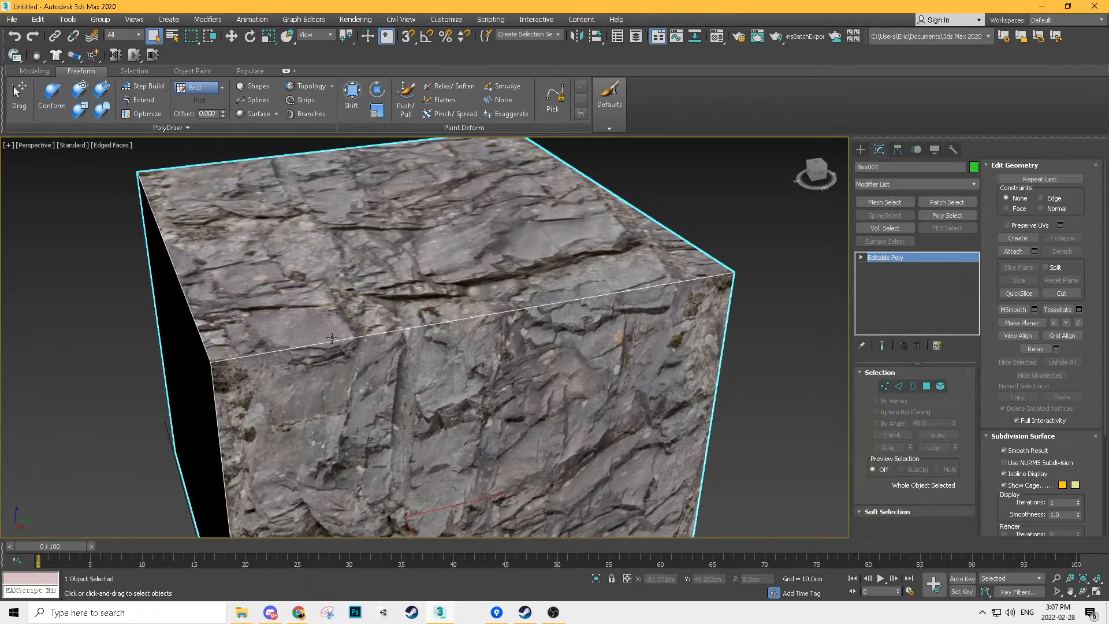
- In edge mode, cut an irregular line down the front face, close to the vertical edge shared with the darker side face
{"action": "scroll", "coordinate": [457, 326], "scroll_direction": "down", "scroll_amount": 3}
{"action": "mouse_move", "coordinate": [456, 327]}
{"action": "middle_mouse_down", "text": "alt"}
{"action": "mouse_move", "coordinate": [474, 289]}
{"action": "mouse_move", "coordinate": [522, 296]}
{"action": "mouse_move", "coordinate": [463, 357]}
{"action": "mouse_move", "coordinate": [418, 325]}
{"action": "mouse_move", "coordinate": [379, 265]}
{"action": "mouse_move", "coordinate": [298, 220]}
{"action": "middle_mouse_up", "text": "alt"}
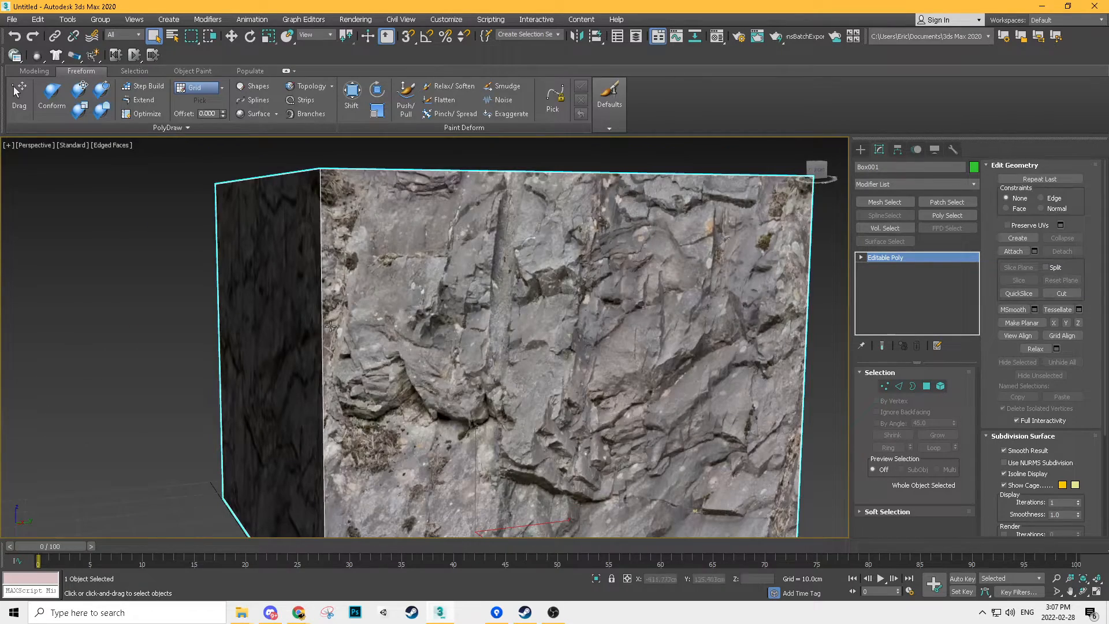
{"action": "middle_click_drag", "start_coordinate": [356, 436], "coordinate": [455, 424], "text": "alt"}
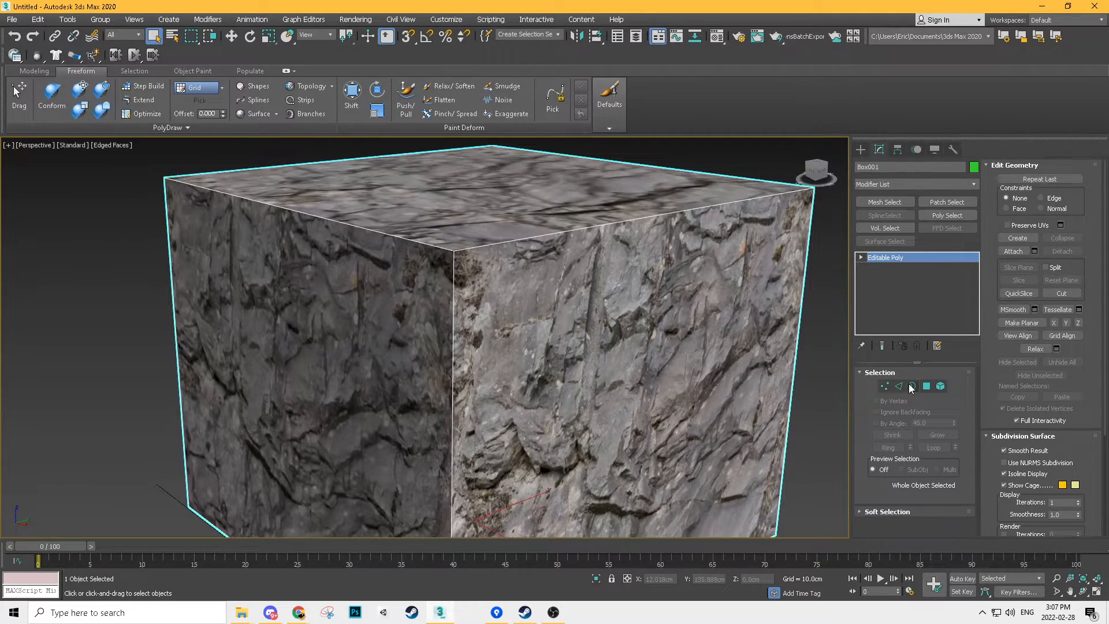
{"action": "left_click", "coordinate": [899, 386]}
{"action": "middle_click_drag", "start_coordinate": [609, 364], "coordinate": [604, 304]}
{"action": "middle_click_drag", "start_coordinate": [289, 326], "coordinate": [363, 276], "text": "alt"}
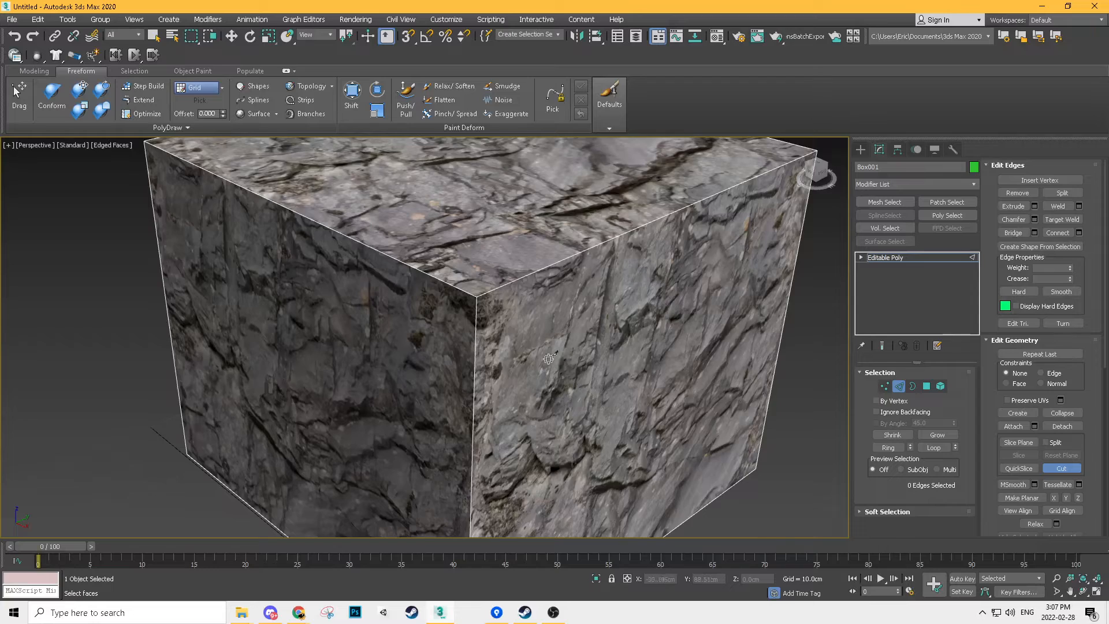
{"action": "scroll", "coordinate": [549, 359], "scroll_direction": "up", "scroll_amount": 3}
{"action": "left_click", "coordinate": [425, 253]}
{"action": "left_click", "coordinate": [437, 308]}
{"action": "left_click", "coordinate": [420, 370]}
{"action": "left_click", "coordinate": [414, 414]}
{"action": "left_click", "coordinate": [414, 458]}
- Cut an irregular line from the shared vertical edge up the darker side face and around the top corner to the first cut
{"action": "middle_click_drag", "start_coordinate": [415, 458], "coordinate": [468, 269]}
{"action": "left_click", "coordinate": [441, 345]}
{"action": "middle_click_drag", "start_coordinate": [441, 345], "coordinate": [436, 319], "text": "alt"}
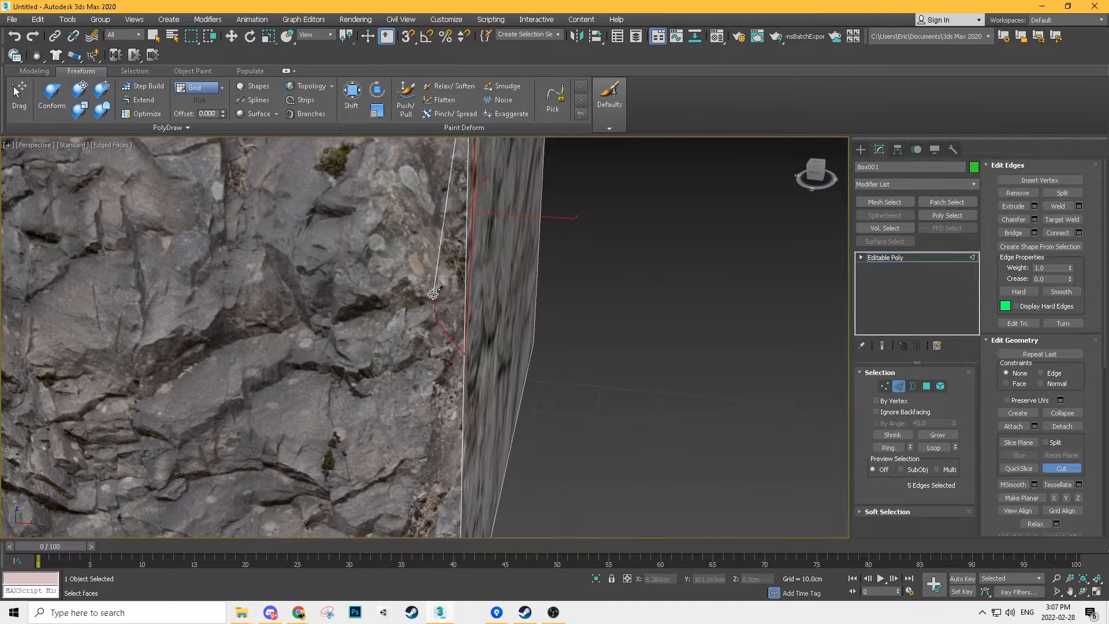
{"action": "left_click", "coordinate": [430, 302]}
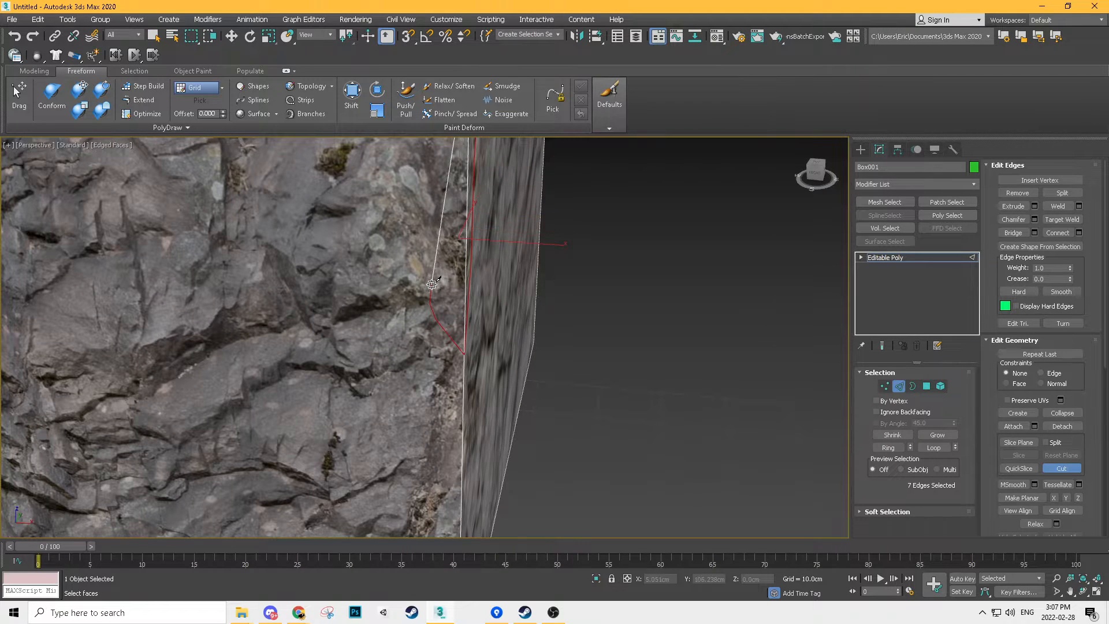
{"action": "middle_click_drag", "start_coordinate": [432, 285], "coordinate": [433, 384], "text": "alt"}
{"action": "left_click", "coordinate": [393, 261]}
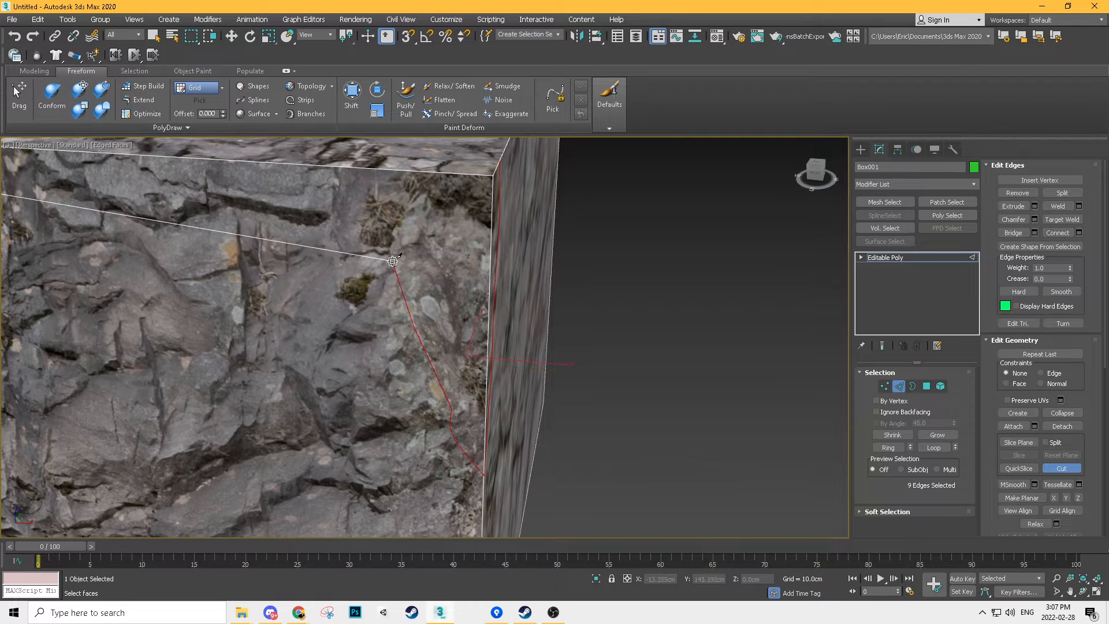
{"action": "left_click", "coordinate": [407, 176]}
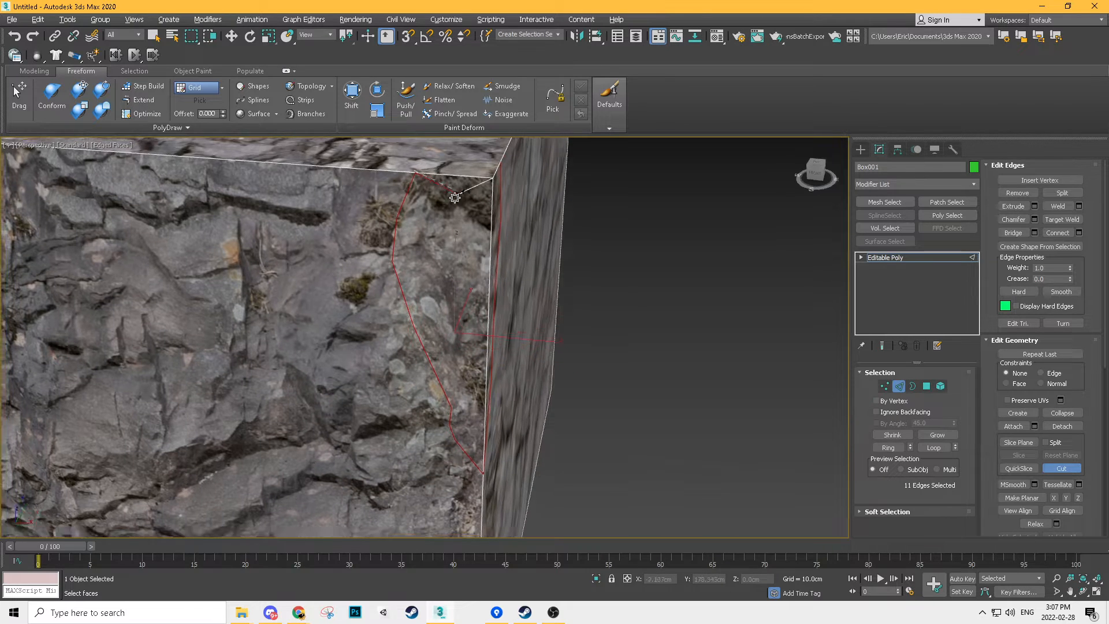
{"action": "middle_click_drag", "start_coordinate": [458, 193], "coordinate": [468, 263], "text": "alt"}
{"action": "left_click", "coordinate": [483, 262]}
{"action": "left_click", "coordinate": [504, 294]}
- Cut a curved line from the top face over its front edge and along the crack on the front face to the corner cut
{"action": "middle_click_drag", "start_coordinate": [692, 339], "coordinate": [408, 234], "text": "alt"}
{"action": "left_click", "coordinate": [392, 220]}
{"action": "left_click", "coordinate": [440, 272]}
{"action": "left_click", "coordinate": [437, 304]}
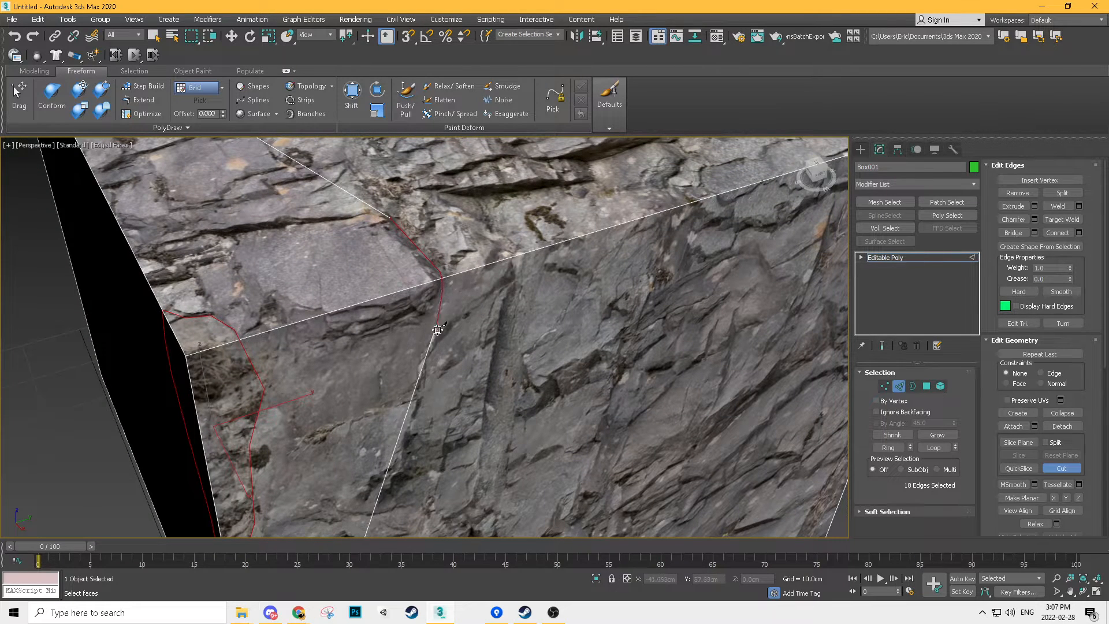
{"action": "middle_click_drag", "start_coordinate": [436, 325], "coordinate": [404, 309], "text": "alt"}
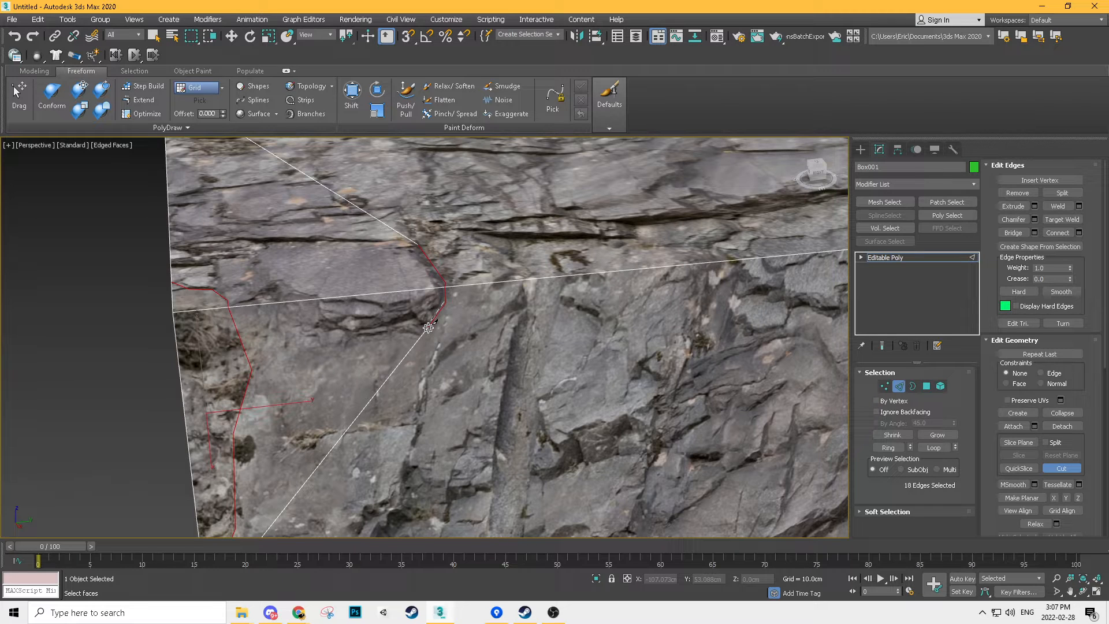
{"action": "left_click", "coordinate": [422, 328]}
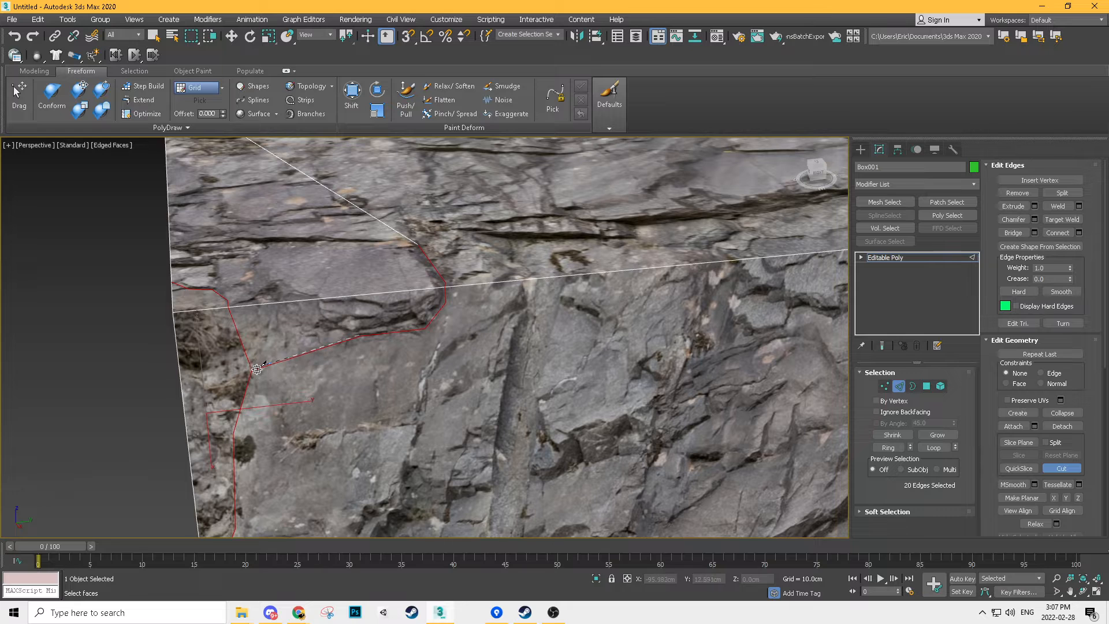
- Cut along the crack on the top face from the curved line's inner end to the side edge, closing the slab outline
{"action": "middle_click_drag", "start_coordinate": [253, 369], "coordinate": [489, 274], "text": "alt"}
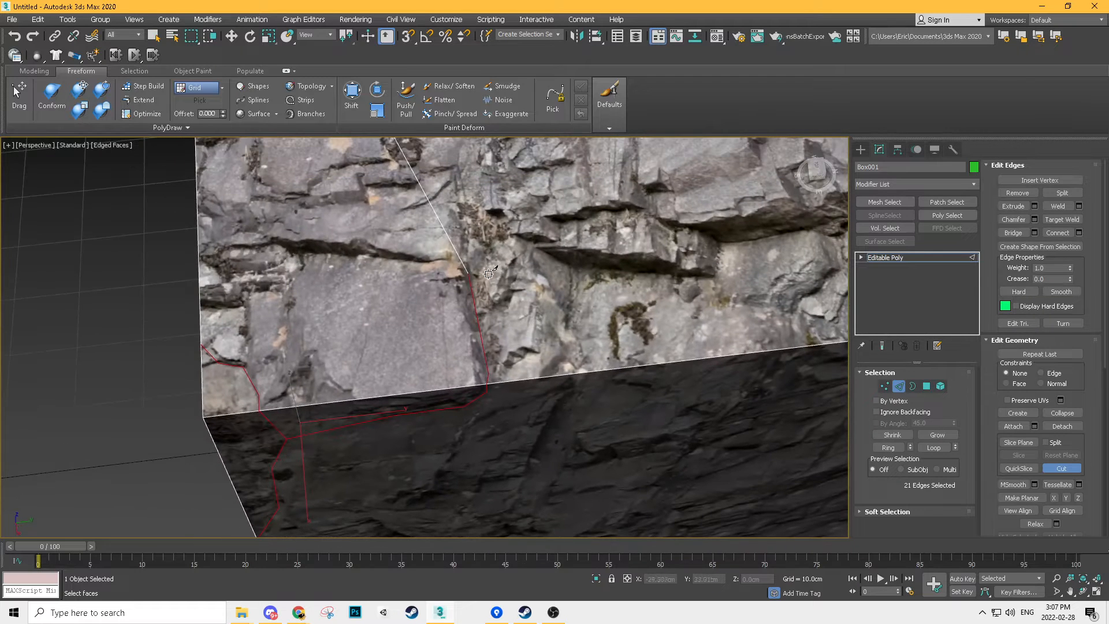
{"action": "left_click", "coordinate": [456, 254]}
{"action": "left_click", "coordinate": [304, 253]}
{"action": "middle_click_drag", "start_coordinate": [413, 347], "coordinate": [477, 277], "text": "alt"}
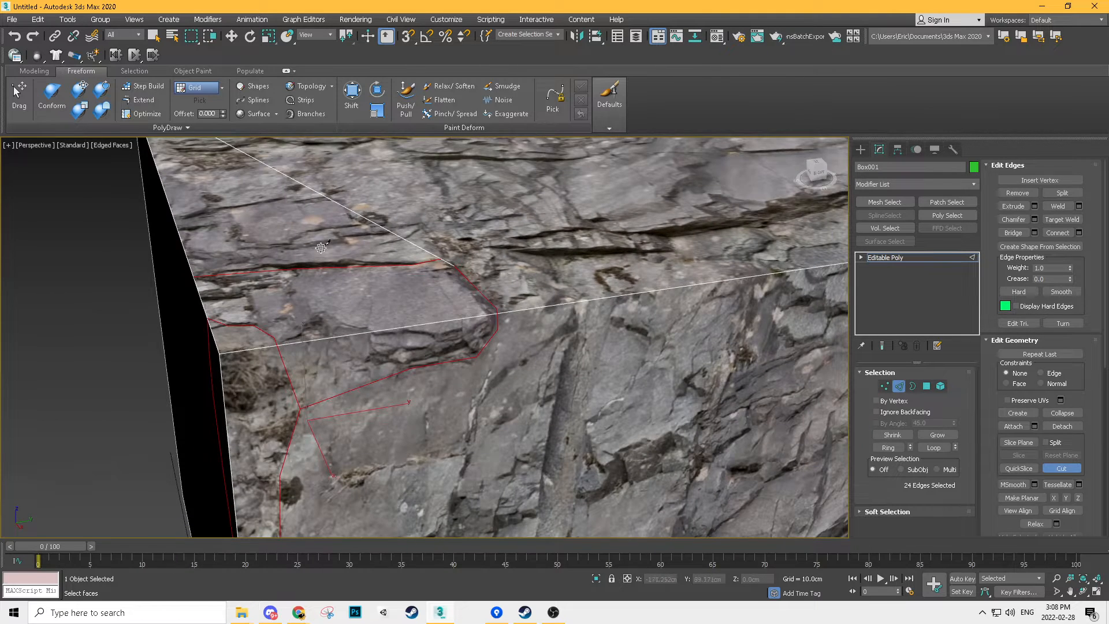
- Inspect the corner cuts on the whole shaded box, and turn edged-face display back on
{"action": "middle_click_drag", "start_coordinate": [321, 248], "coordinate": [359, 257], "text": "alt"}
{"action": "key", "text": "f"}
{"action": "key", "text": "z"}
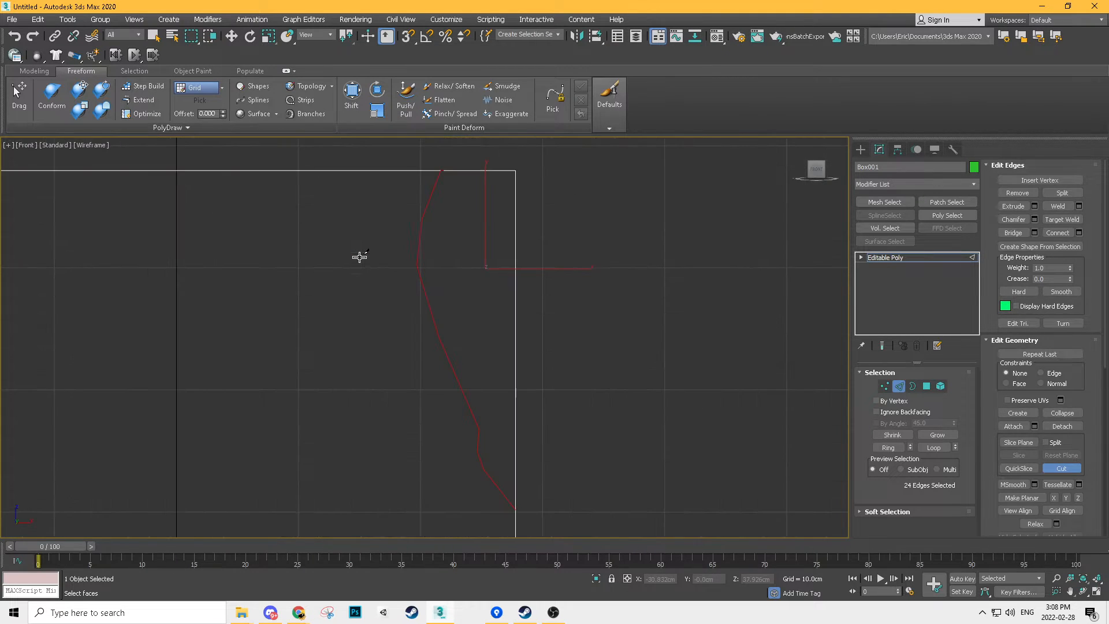
{"action": "middle_click_drag", "start_coordinate": [546, 255], "coordinate": [500, 265], "text": "alt"}
{"action": "scroll", "coordinate": [498, 265], "scroll_direction": "down", "scroll_amount": 3}
{"action": "key", "text": "F3"}
{"action": "scroll", "coordinate": [498, 265], "scroll_direction": "down", "scroll_amount": 6}
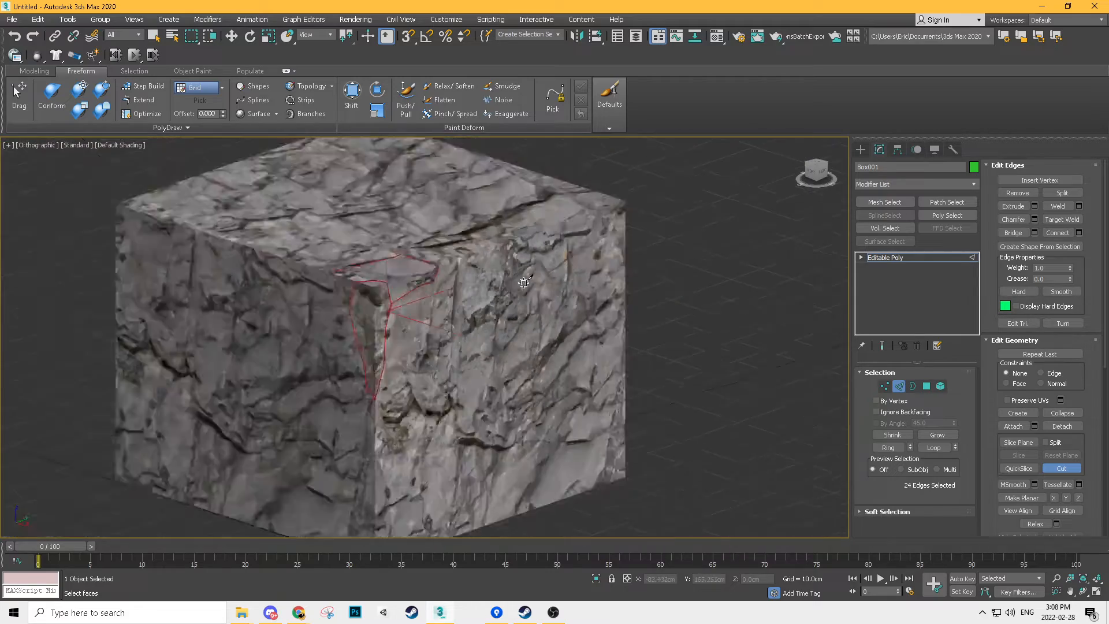
{"action": "scroll", "coordinate": [500, 290], "scroll_direction": "up", "scroll_amount": 10}
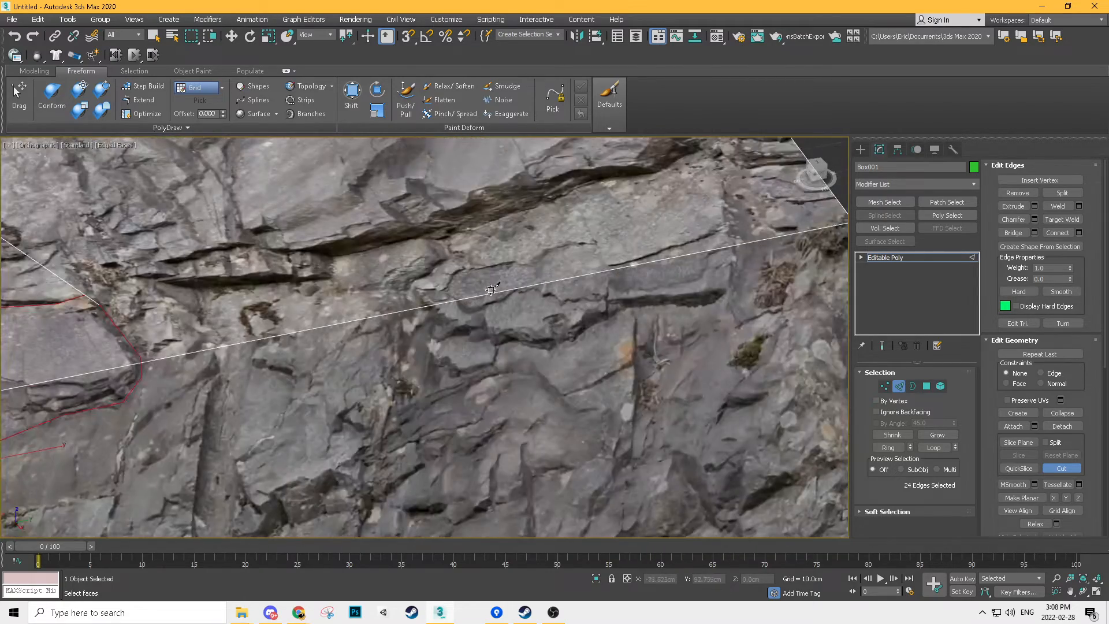
{"action": "key", "text": "F4"}
- Cut an irregular line across the top face along the lower side of the dark crack, from the slab outline to the far edge
{"action": "scroll", "coordinate": [223, 295], "scroll_direction": "down", "scroll_amount": 2}
{"action": "middle_click_drag", "start_coordinate": [281, 269], "coordinate": [259, 283], "text": "alt"}
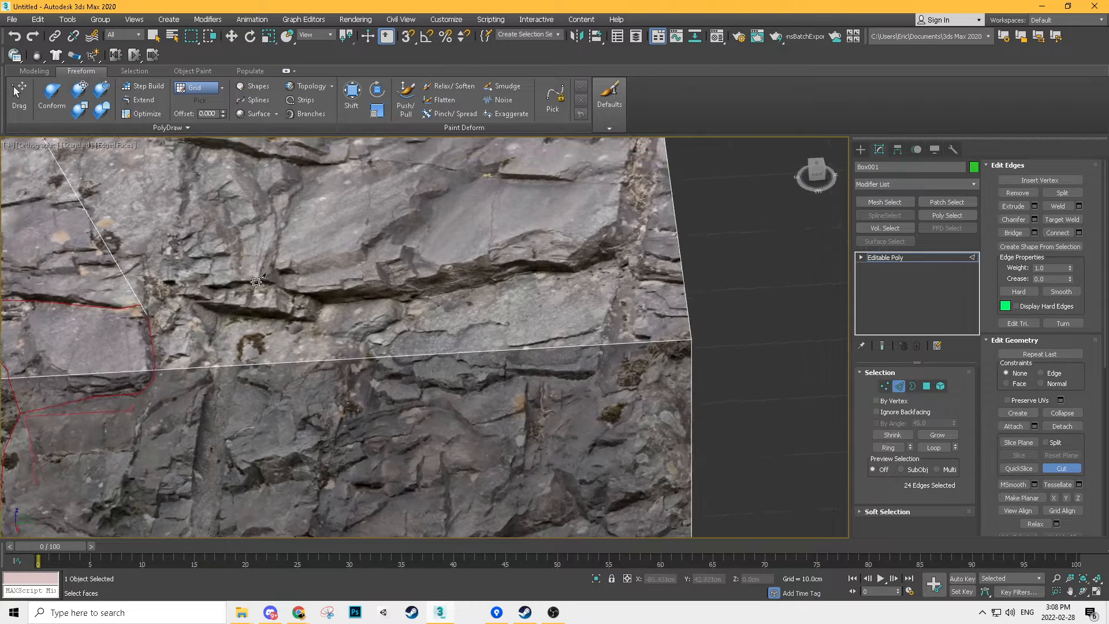
{"action": "scroll", "coordinate": [199, 314], "scroll_direction": "up", "scroll_amount": 2}
{"action": "left_click", "coordinate": [126, 314]}
{"action": "left_click", "coordinate": [190, 300]}
{"action": "left_click", "coordinate": [229, 316]}
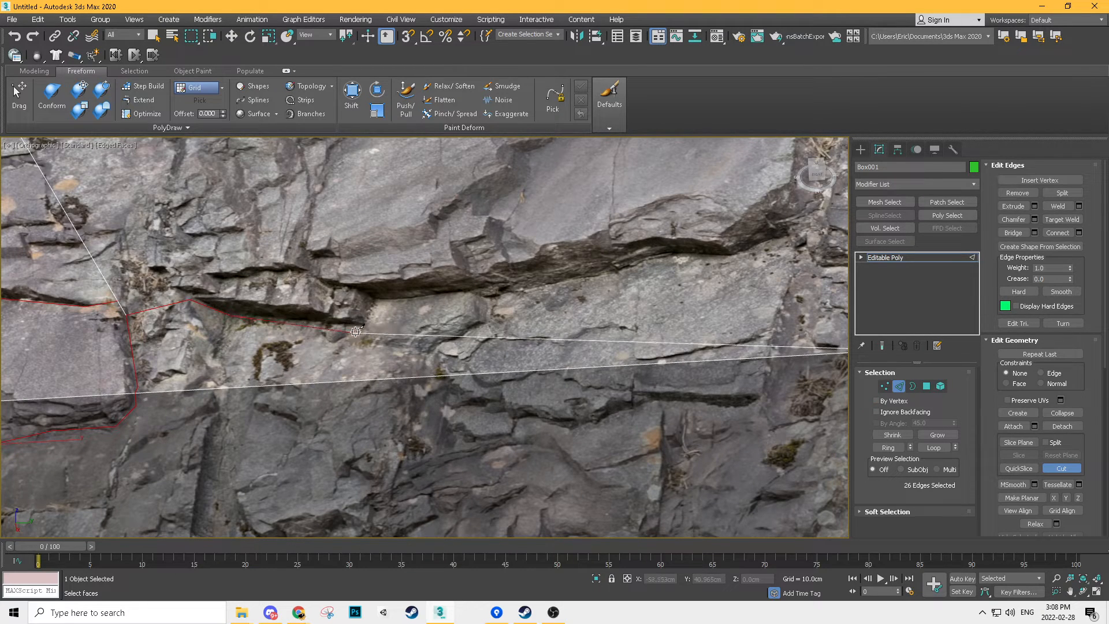
{"action": "left_click", "coordinate": [363, 326]}
{"action": "left_click", "coordinate": [376, 301]}
{"action": "left_click", "coordinate": [469, 290]}
{"action": "left_click", "coordinate": [491, 299]}
{"action": "left_click", "coordinate": [604, 276]}
{"action": "left_click", "coordinate": [659, 254]}
{"action": "left_click", "coordinate": [786, 235]}
{"action": "middle_click_drag", "start_coordinate": [785, 235], "coordinate": [502, 261]}
{"action": "left_click", "coordinate": [544, 292]}
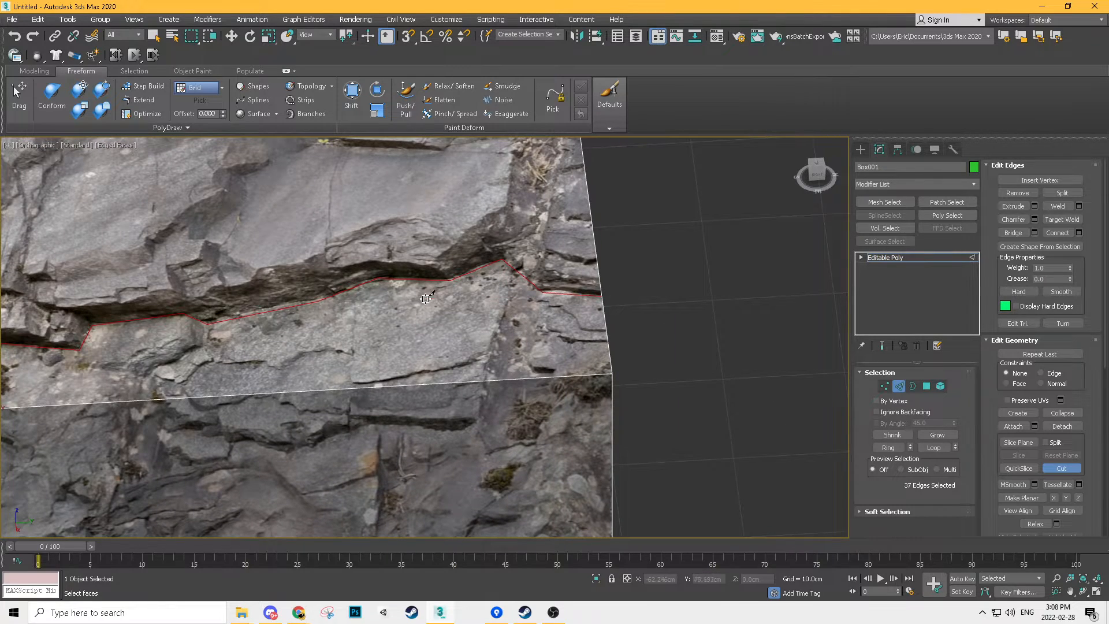
- Cut along the upper side of the small dark crack nearest the slab and around the little ledge at its end
{"action": "middle_click_drag", "start_coordinate": [74, 326], "coordinate": [328, 341]}
{"action": "left_click", "coordinate": [159, 339]}
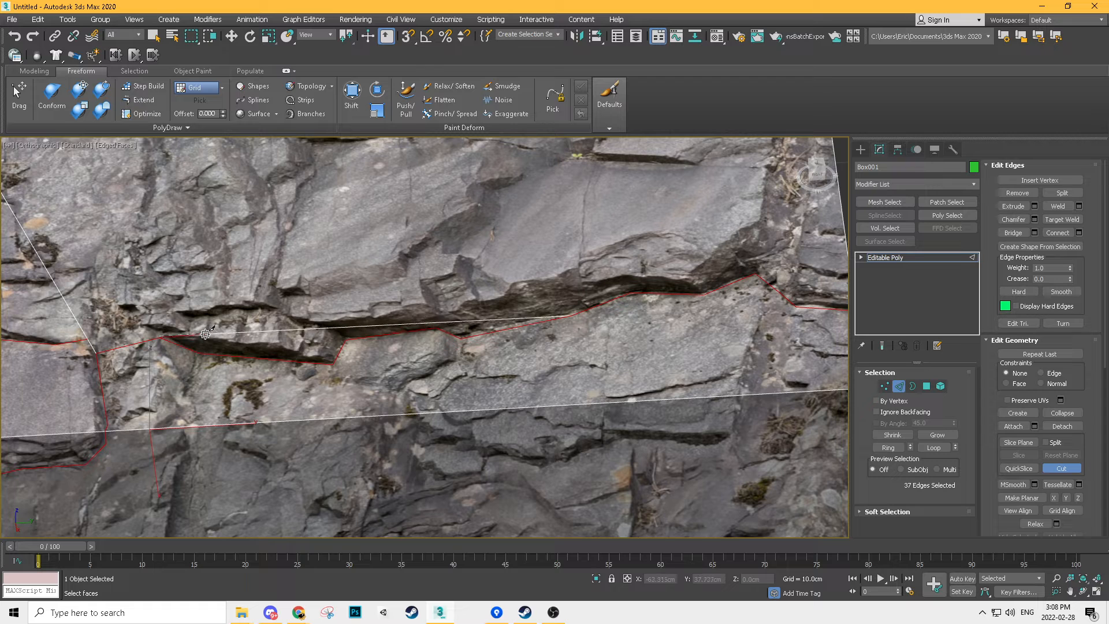
{"action": "left_click", "coordinate": [333, 364]}
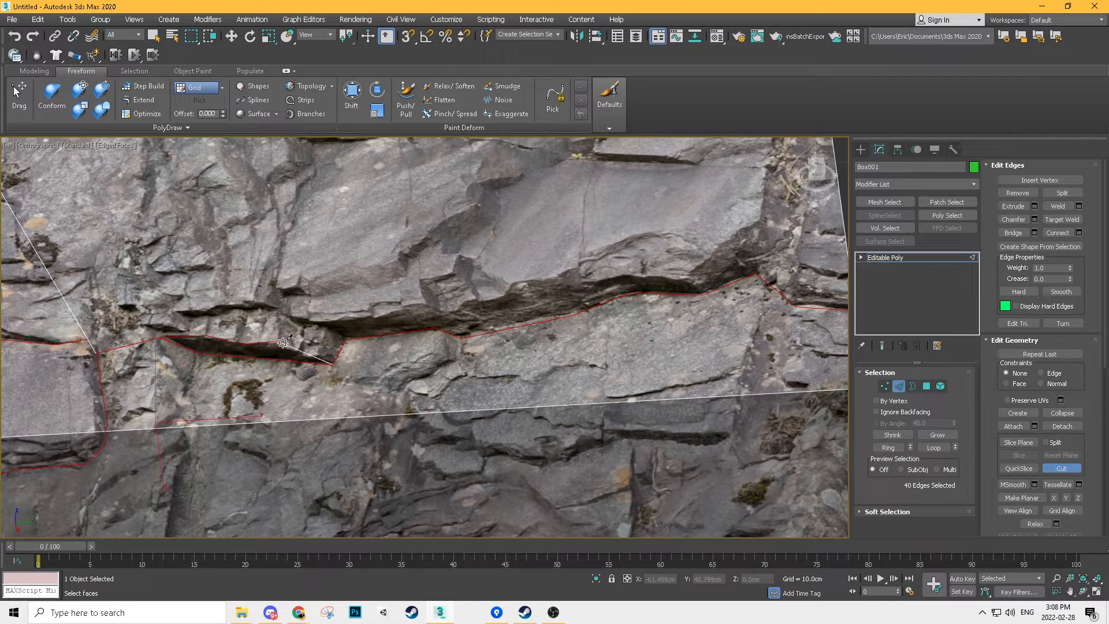
{"action": "left_click", "coordinate": [321, 357]}
{"action": "left_click", "coordinate": [327, 330]}
{"action": "left_click", "coordinate": [300, 327]}
{"action": "left_click", "coordinate": [286, 315]}
- Continue the cut along the upper side of the main dark crack, following its notches to the crack's far end
{"action": "left_click", "coordinate": [322, 320]}
{"action": "left_click", "coordinate": [362, 316]}
{"action": "left_click", "coordinate": [423, 302]}
{"action": "left_click", "coordinate": [451, 314]}
{"action": "left_click", "coordinate": [470, 302]}
{"action": "left_click", "coordinate": [497, 298]}
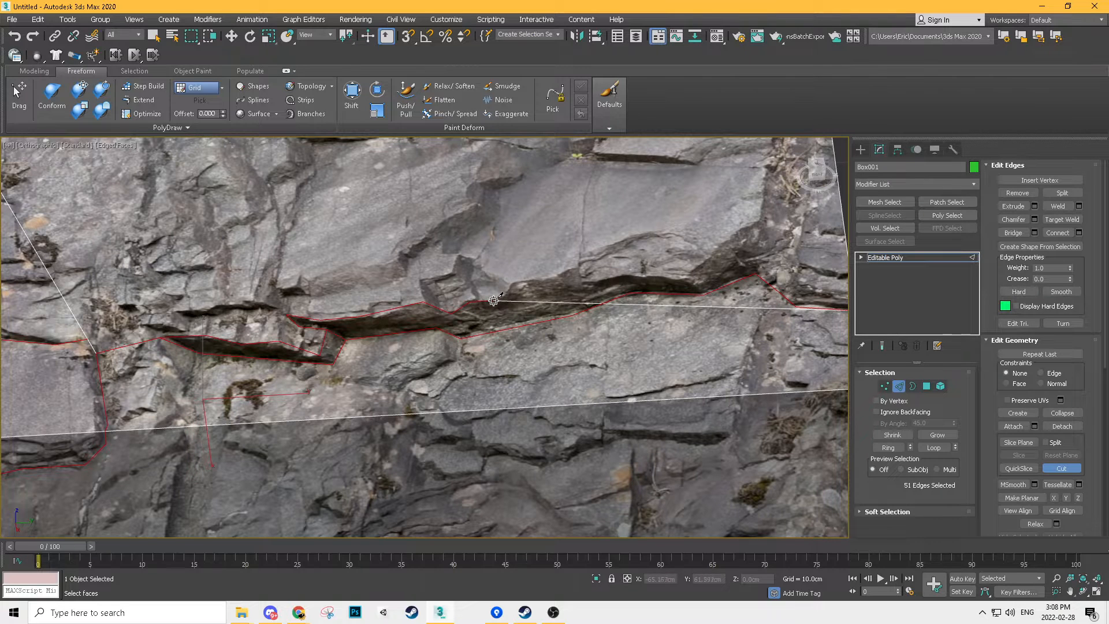
{"action": "left_click", "coordinate": [514, 284]}
{"action": "left_click", "coordinate": [563, 278]}
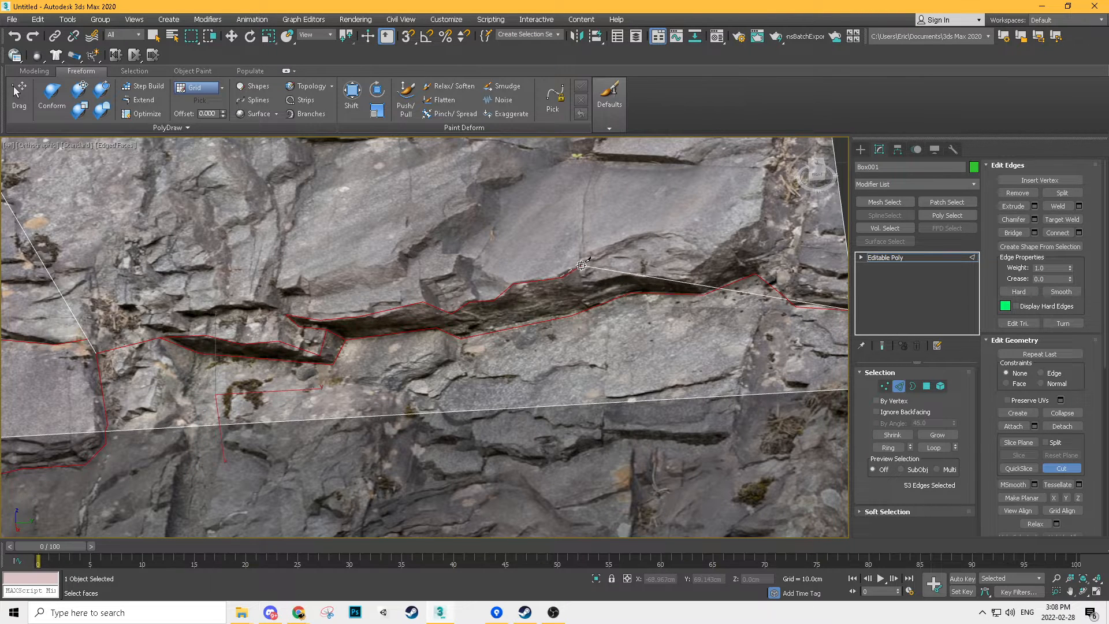
{"action": "left_click", "coordinate": [581, 267]}
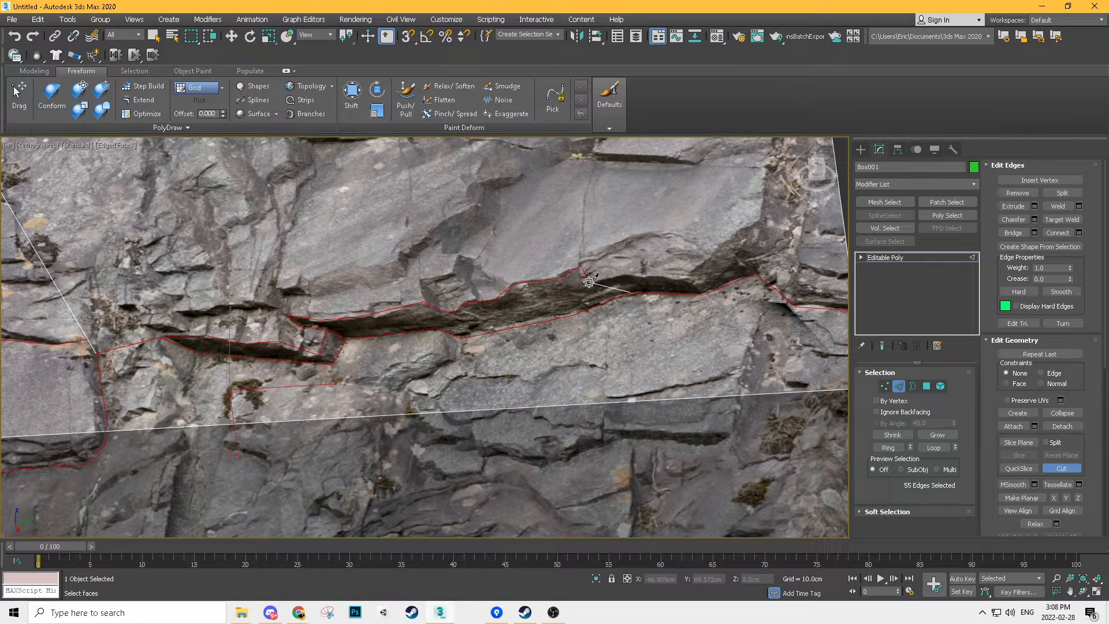
{"action": "left_click", "coordinate": [589, 281]}
{"action": "left_click", "coordinate": [624, 275]}
{"action": "left_click", "coordinate": [685, 279]}
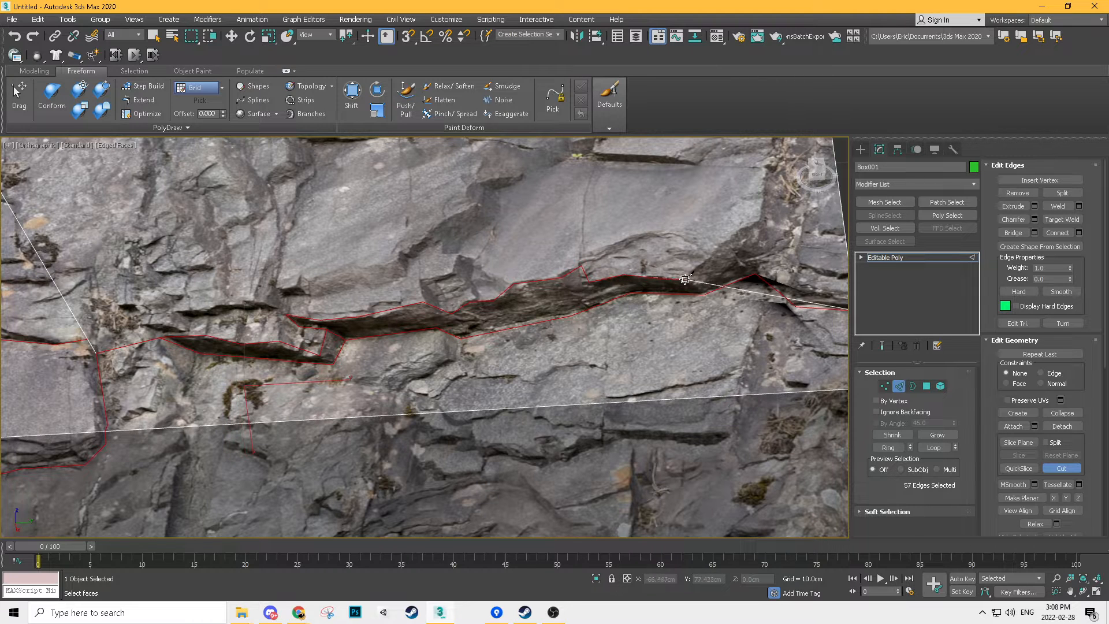
{"action": "left_click", "coordinate": [755, 226]}
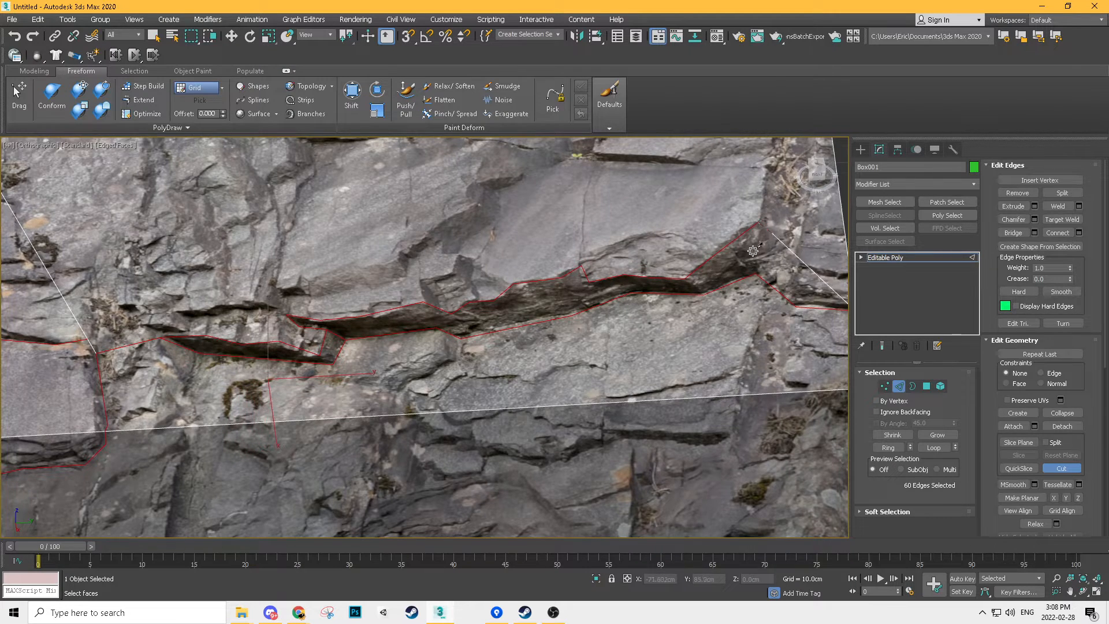
- Extend the cut from the crack's far end along the mossy seam to the top face's outer edge
{"action": "middle_click_drag", "start_coordinate": [758, 223], "coordinate": [554, 324]}
{"action": "left_click", "coordinate": [567, 268]}
{"action": "left_click", "coordinate": [578, 247]}
{"action": "left_click", "coordinate": [583, 215]}
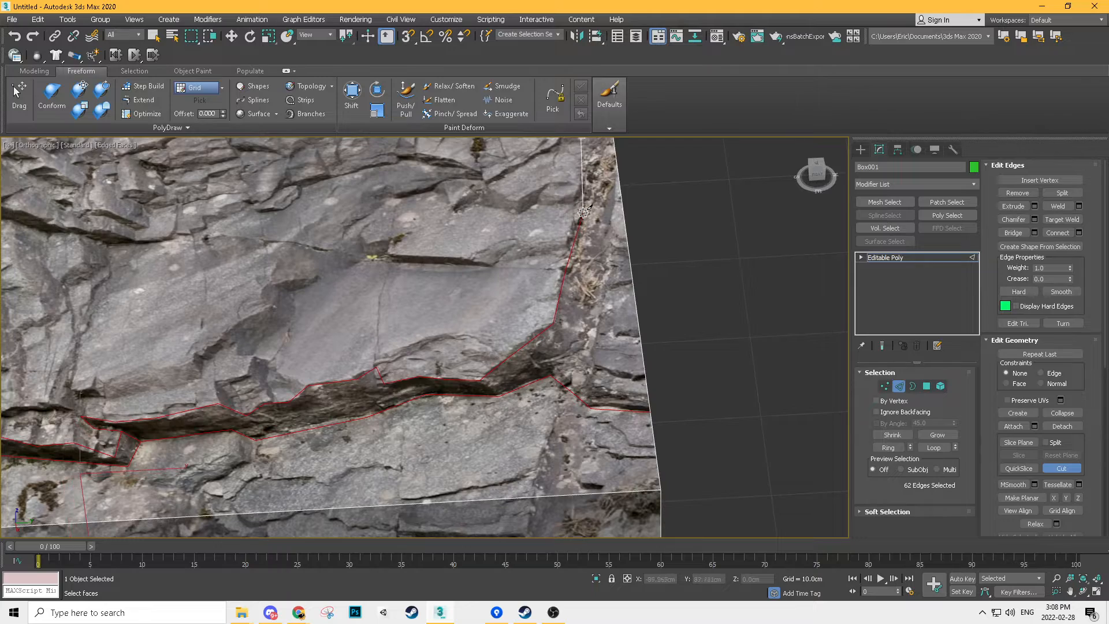
{"action": "middle_click_drag", "start_coordinate": [587, 171], "coordinate": [563, 235]}
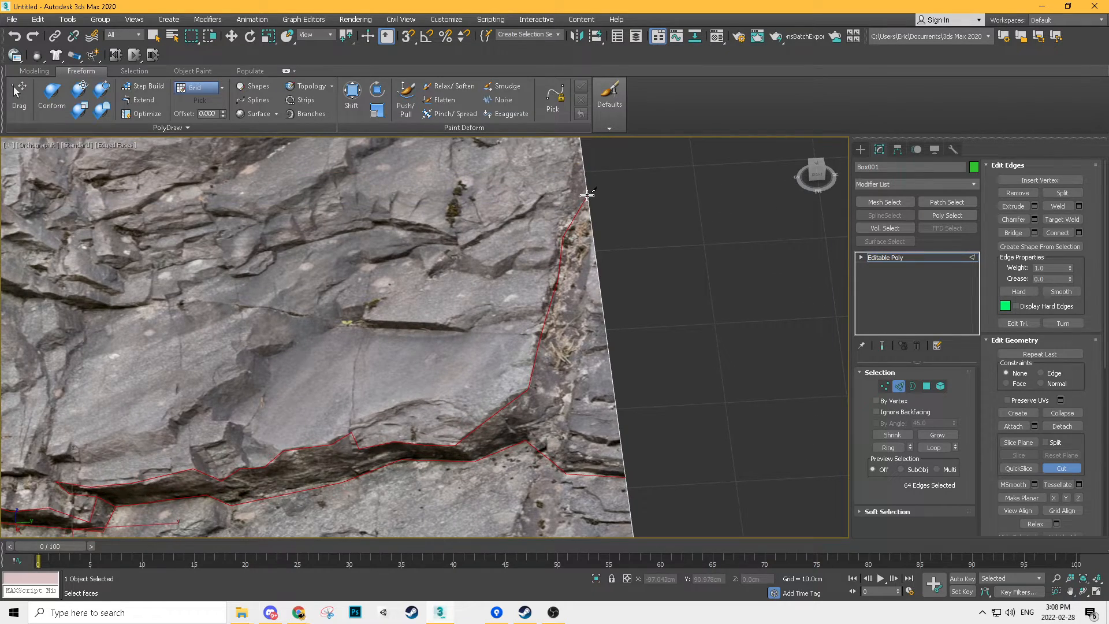
- In vertex mode, connect facing vertices across the dark crack near its far end
{"action": "middle_click_drag", "start_coordinate": [588, 425], "coordinate": [353, 325], "text": "alt"}
{"action": "scroll", "coordinate": [300, 349], "scroll_direction": "up", "scroll_amount": 3}
{"action": "middle_click_drag", "start_coordinate": [555, 385], "coordinate": [488, 398], "text": "alt"}
{"action": "middle_click_drag", "start_coordinate": [487, 397], "coordinate": [640, 348], "text": "alt"}
{"action": "left_click", "coordinate": [885, 386]}
{"action": "middle_click_drag", "start_coordinate": [493, 373], "coordinate": [523, 343]}
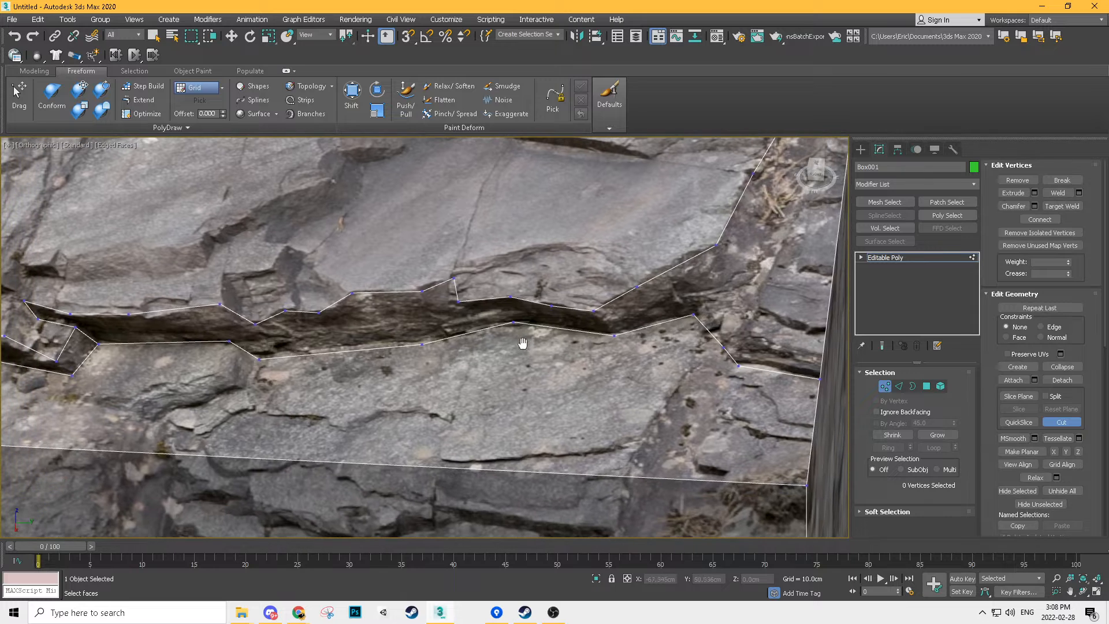
{"action": "key", "text": "w"}
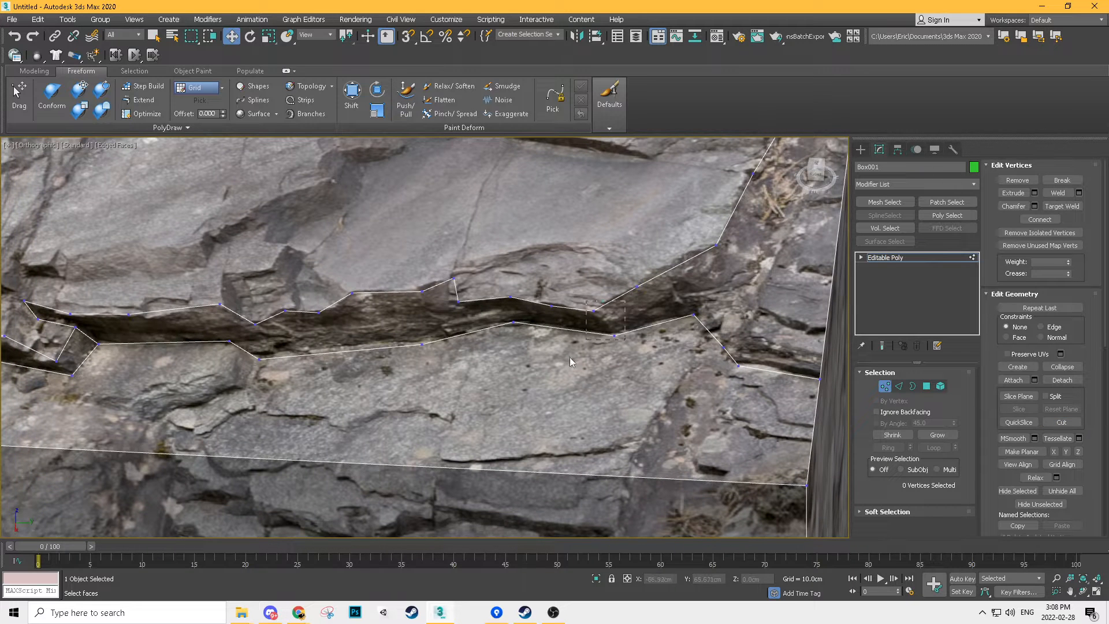
{"action": "left_click_drag", "start_coordinate": [570, 357], "coordinate": [583, 355]}
{"action": "left_click_drag", "start_coordinate": [572, 288], "coordinate": [507, 332]}
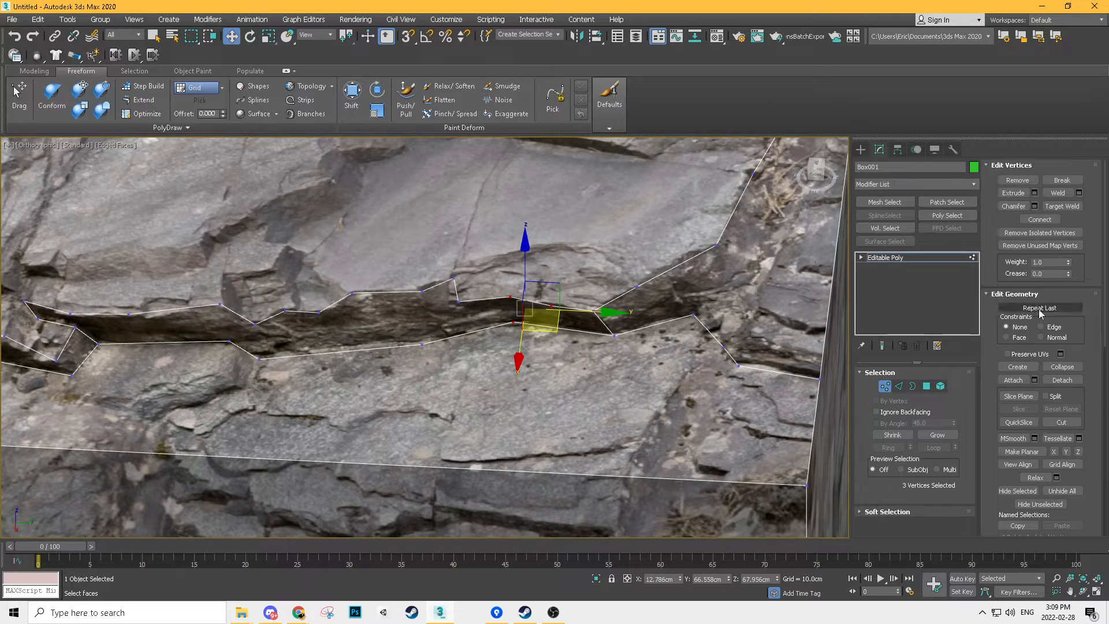
{"action": "middle_click_drag", "start_coordinate": [506, 324], "coordinate": [515, 322]}
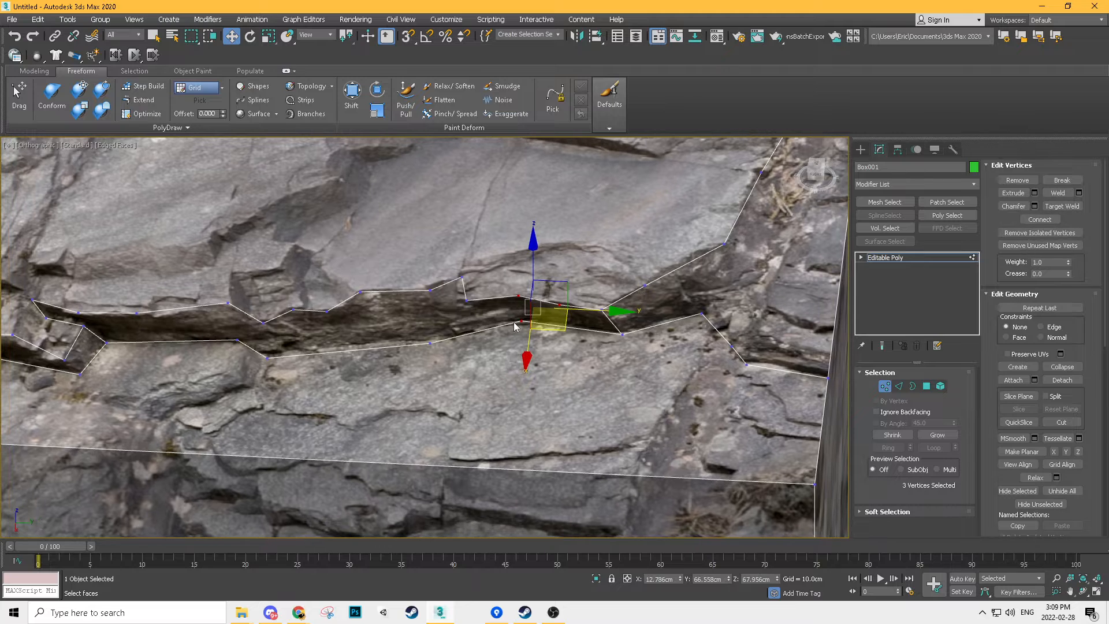
- Connect the facing vertices across the middle of the crack, including the notch on its upper side
{"action": "left_click_drag", "start_coordinate": [426, 353], "coordinate": [427, 351]}
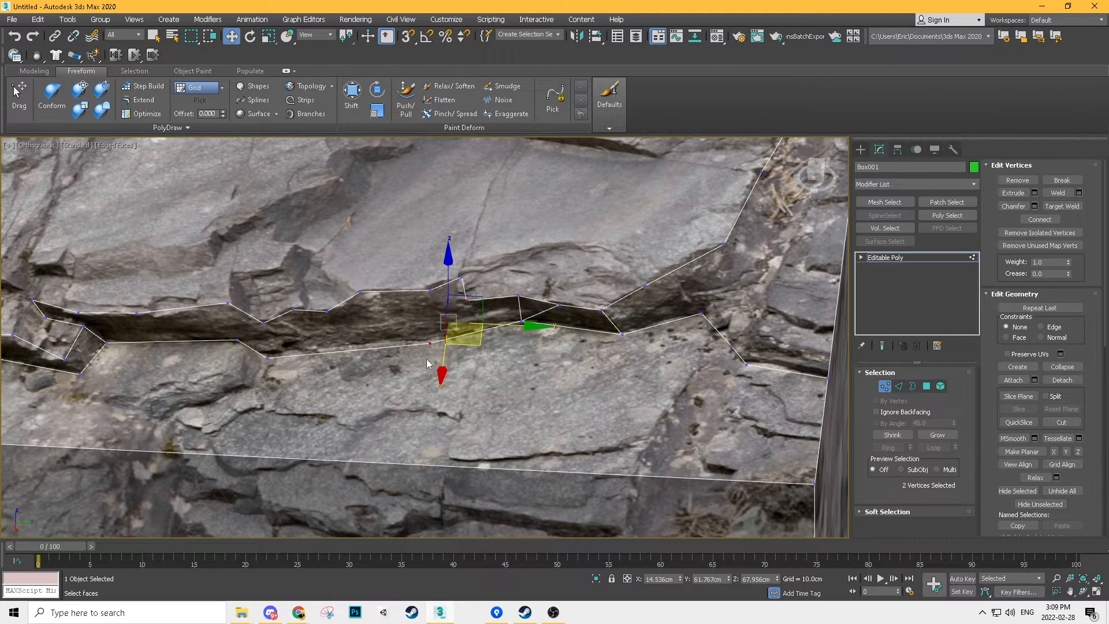
{"action": "left_click_drag", "start_coordinate": [456, 291], "coordinate": [426, 305]}
{"action": "key", "text": "ctrl+shift+e"}
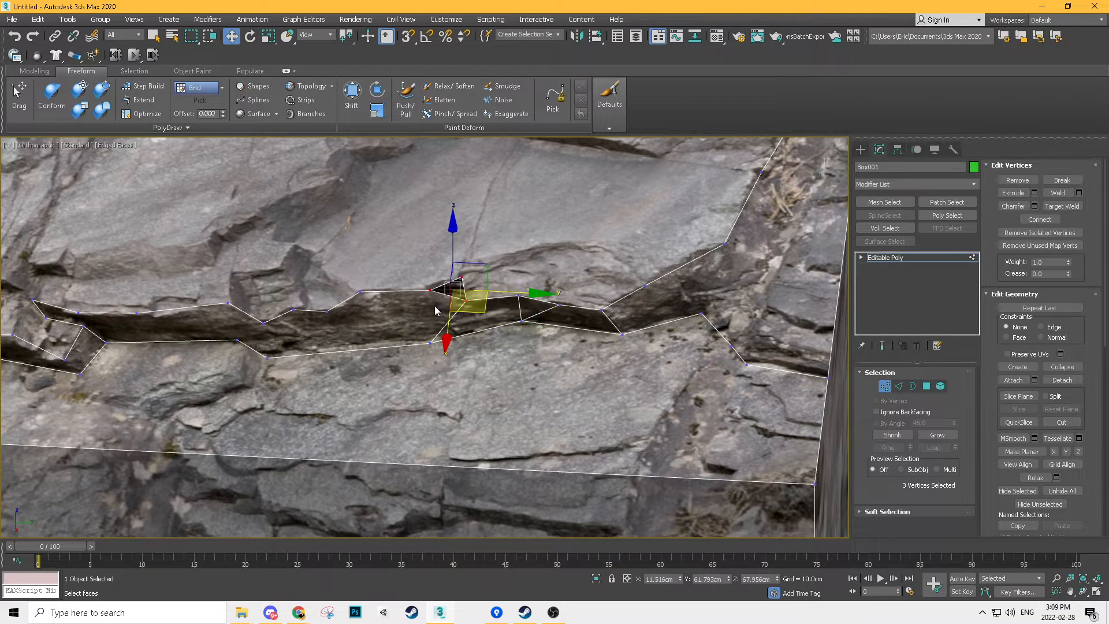
{"action": "middle_click_drag", "start_coordinate": [371, 276], "coordinate": [440, 324]}
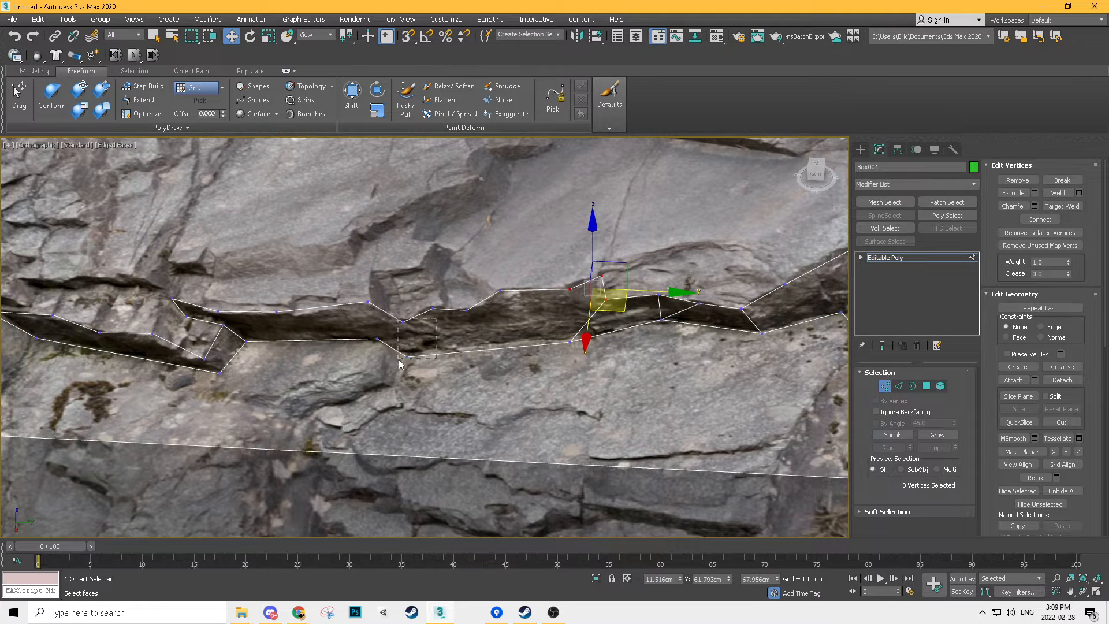
{"action": "left_click_drag", "start_coordinate": [402, 363], "coordinate": [401, 361]}
{"action": "middle_click_drag", "start_coordinate": [357, 363], "coordinate": [285, 324]}
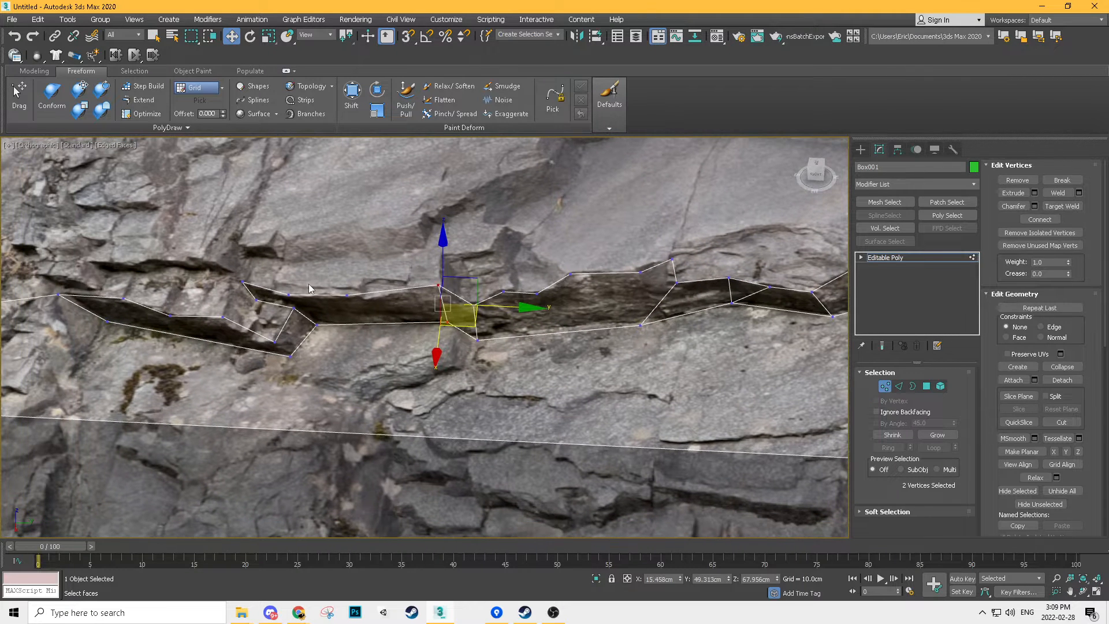
- Try selecting and connecting vertices around the small ledge at the crack's near end, and undo the last changes
{"action": "scroll", "coordinate": [222, 328], "scroll_direction": "up", "scroll_amount": 2}
{"action": "left_click", "coordinate": [321, 296]}
{"action": "left_click", "coordinate": [249, 328], "text": "ctrl"}
{"action": "scroll", "coordinate": [292, 318], "scroll_direction": "up", "scroll_amount": 4}
{"action": "middle_click_drag", "start_coordinate": [293, 317], "coordinate": [322, 324], "text": "alt"}
{"action": "scroll", "coordinate": [490, 291], "scroll_direction": "down", "scroll_amount": 2}
{"action": "key", "text": "ctrl+z"}
{"action": "key", "text": "ctrl+z"}
{"action": "key", "text": "ctrl+z"}
{"action": "key", "text": "ctrl+z"}
{"action": "scroll", "coordinate": [435, 308], "scroll_direction": "up", "scroll_amount": 3}
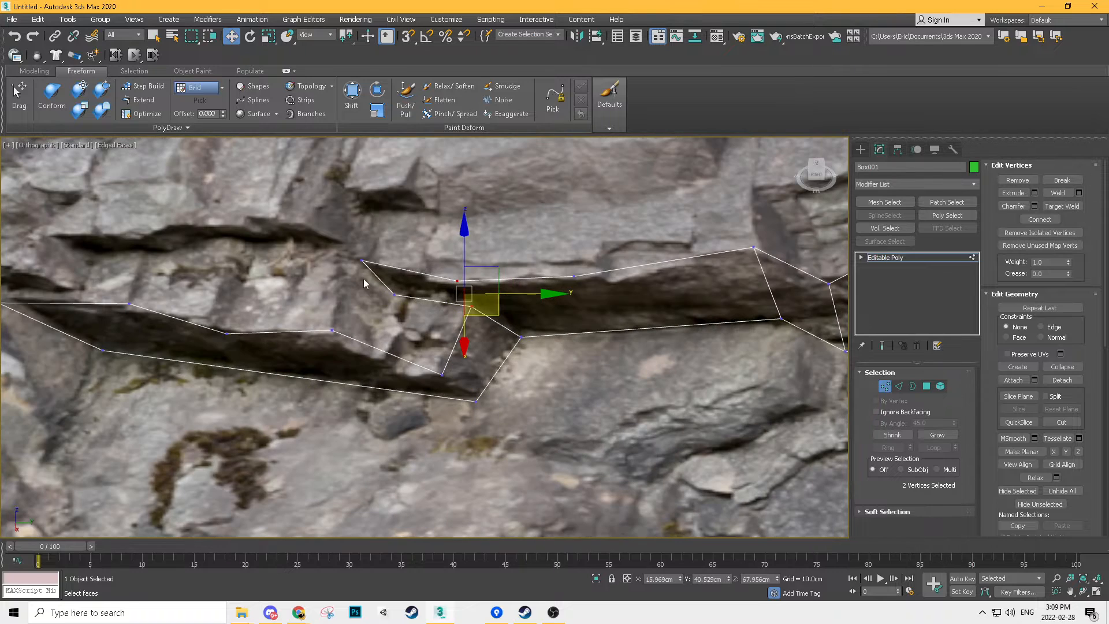
- Connect the upper tip vertex of the small ledge to the facing vertex on the upper edge of the neighbouring crack section
{"action": "left_click_drag", "start_coordinate": [333, 275], "coordinate": [331, 276]}
{"action": "left_click_drag", "start_coordinate": [118, 310], "coordinate": [117, 310], "text": "ctrl"}
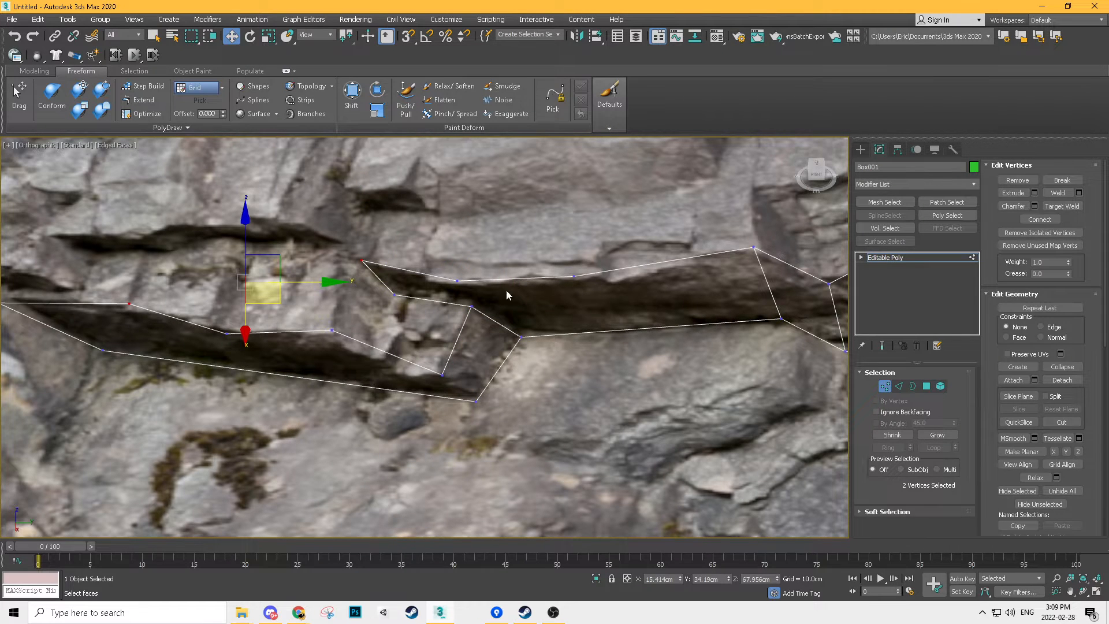
{"action": "left_click_drag", "start_coordinate": [466, 317], "coordinate": [471, 309]}
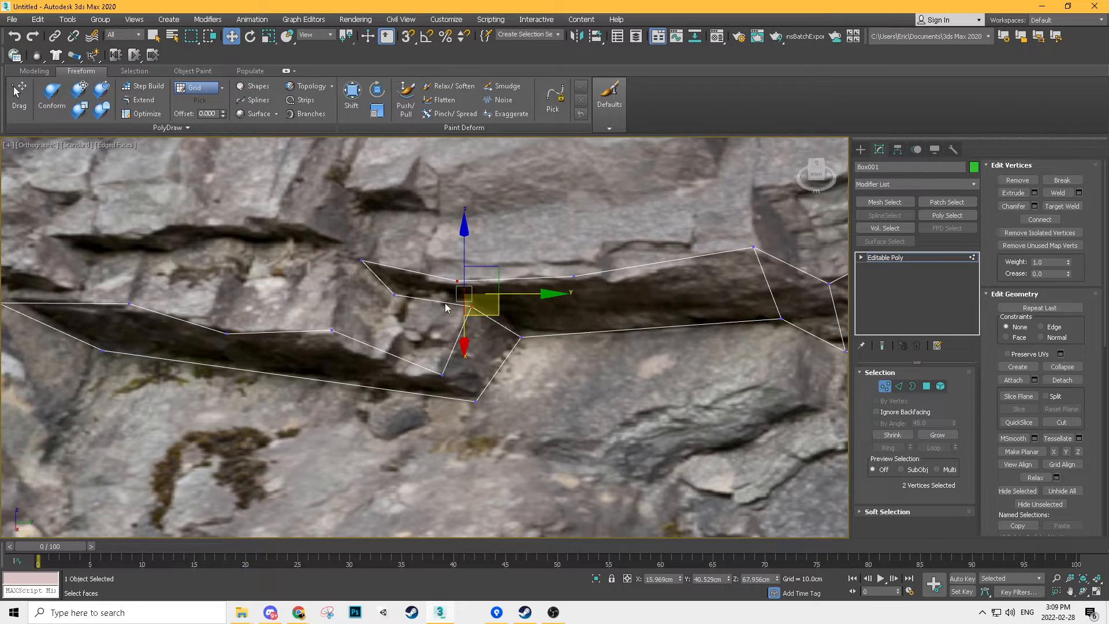
{"action": "middle_click_drag", "start_coordinate": [368, 274], "coordinate": [493, 323]}
{"action": "left_click_drag", "start_coordinate": [491, 294], "coordinate": [463, 332]}
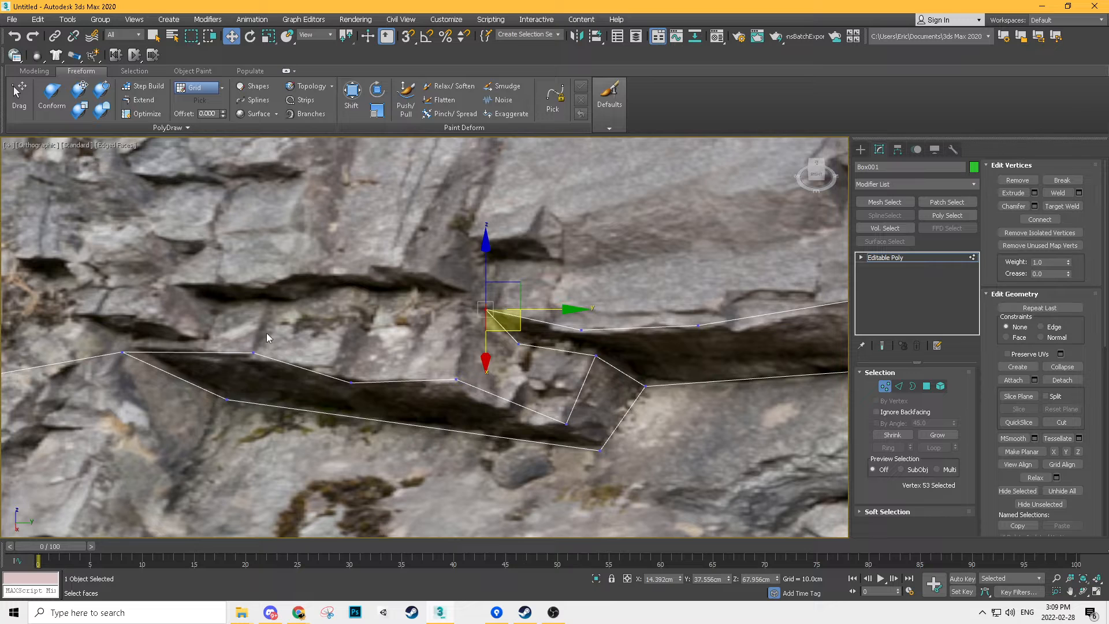
{"action": "left_click_drag", "start_coordinate": [267, 335], "coordinate": [244, 367], "text": "ctrl"}
{"action": "key", "text": "ctrl+shift+e"}
- Connect the remaining vertices around the small ledge, including the facing pairs across the crack just beyond it
{"action": "left_click", "coordinate": [519, 344]}
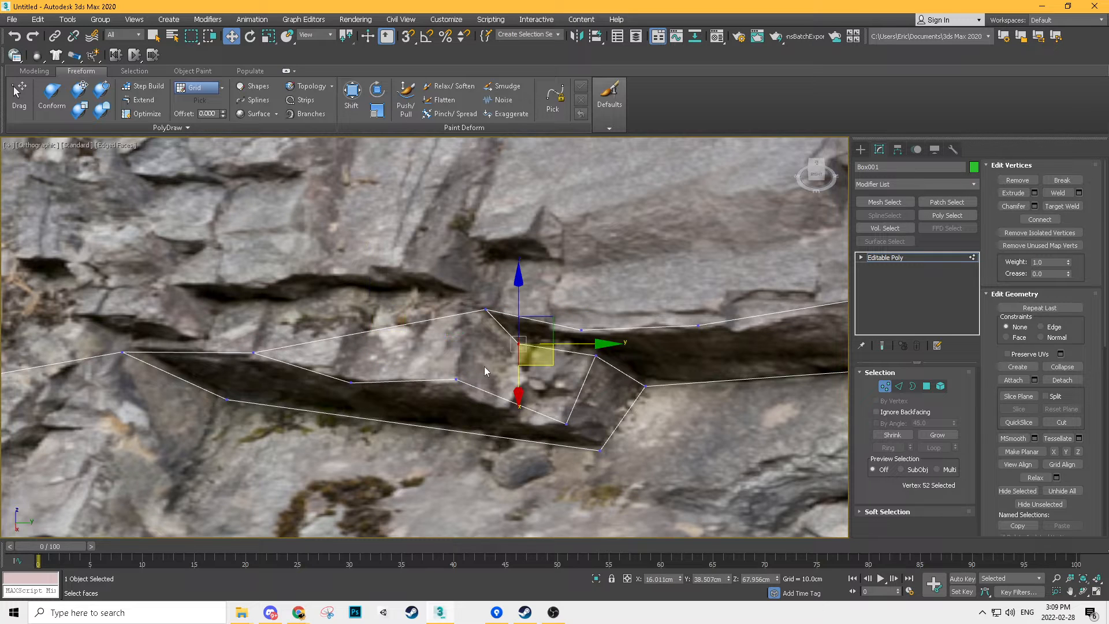
{"action": "left_click", "coordinate": [456, 379], "text": "ctrl"}
{"action": "left_click", "coordinate": [352, 382]}
{"action": "left_click", "coordinate": [485, 310], "text": "ctrl"}
{"action": "left_click", "coordinate": [596, 356]}
{"action": "left_click", "coordinate": [582, 329], "text": "ctrl"}
{"action": "left_click_drag", "start_coordinate": [717, 316], "coordinate": [631, 398]}
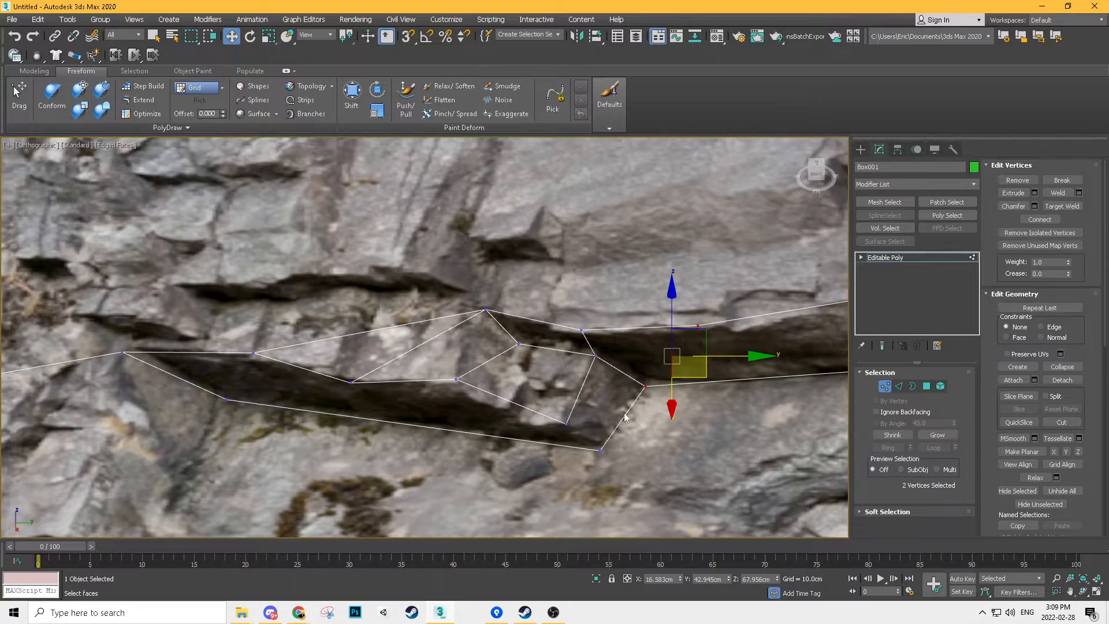
{"action": "key", "text": "ctrl+shift+e"}
- Connect the upper and lower vertices across the wide middle section of the dark crack
{"action": "middle_click_drag", "start_coordinate": [808, 364], "coordinate": [581, 351]}
{"action": "scroll", "coordinate": [687, 363], "scroll_direction": "down", "scroll_amount": 2}
{"action": "middle_click_drag", "start_coordinate": [688, 363], "coordinate": [310, 344]}
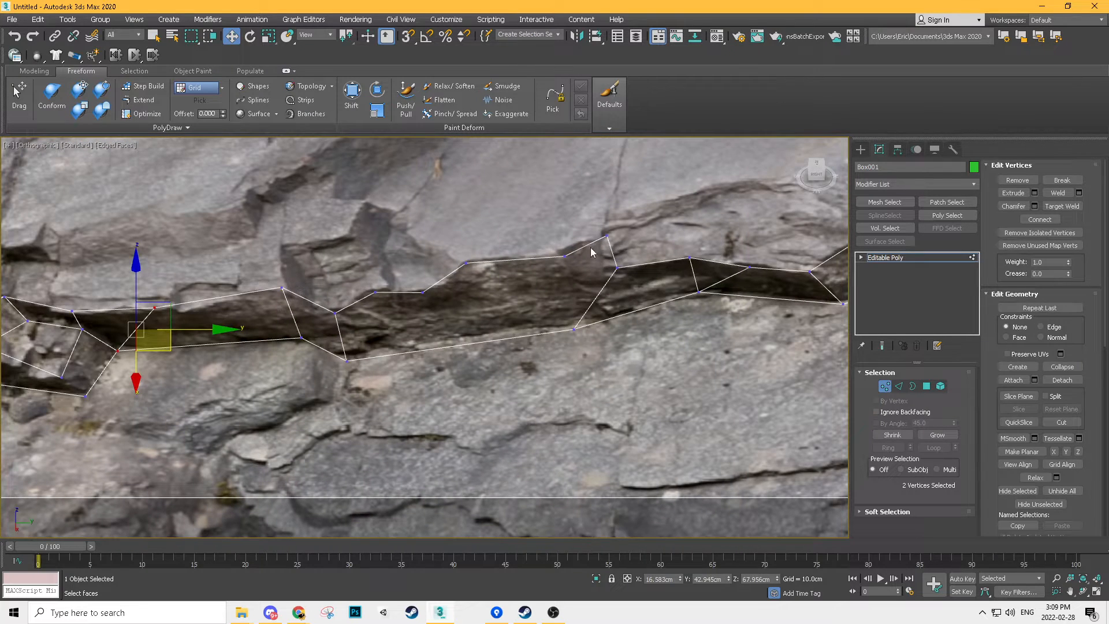
{"action": "left_click_drag", "start_coordinate": [558, 350], "coordinate": [559, 351]}
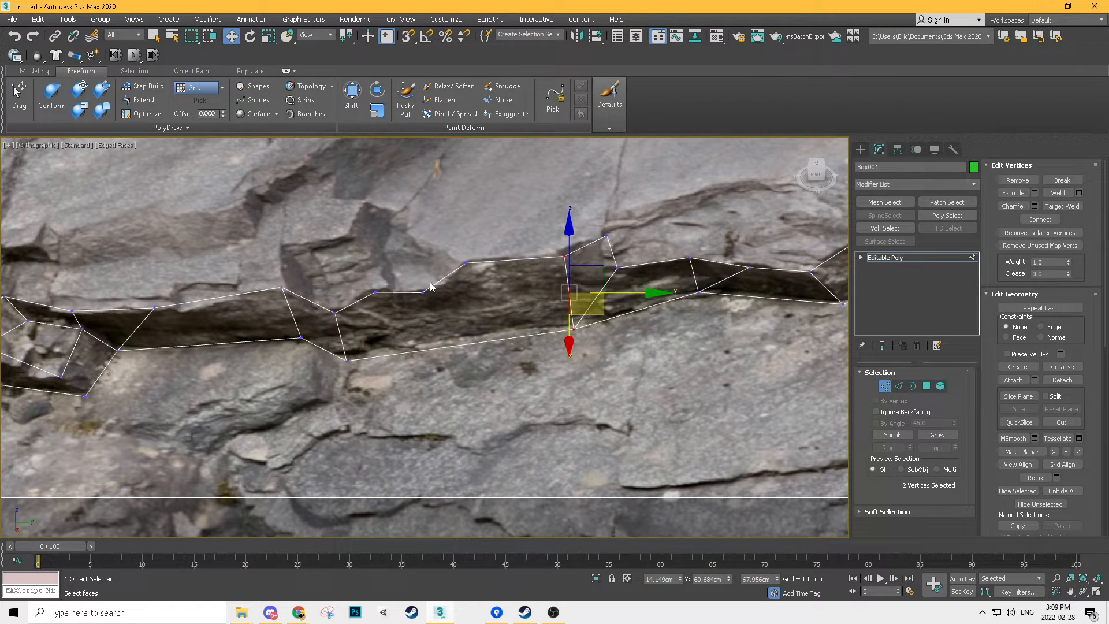
{"action": "left_click_drag", "start_coordinate": [354, 368], "coordinate": [336, 374]}
{"action": "key", "text": "ctrl+shift+e"}
- Connect the facing vertices across the crack's far end, where it meets the mossy seam
{"action": "middle_click_drag", "start_coordinate": [676, 376], "coordinate": [499, 403]}
{"action": "middle_click_drag", "start_coordinate": [743, 249], "coordinate": [427, 300]}
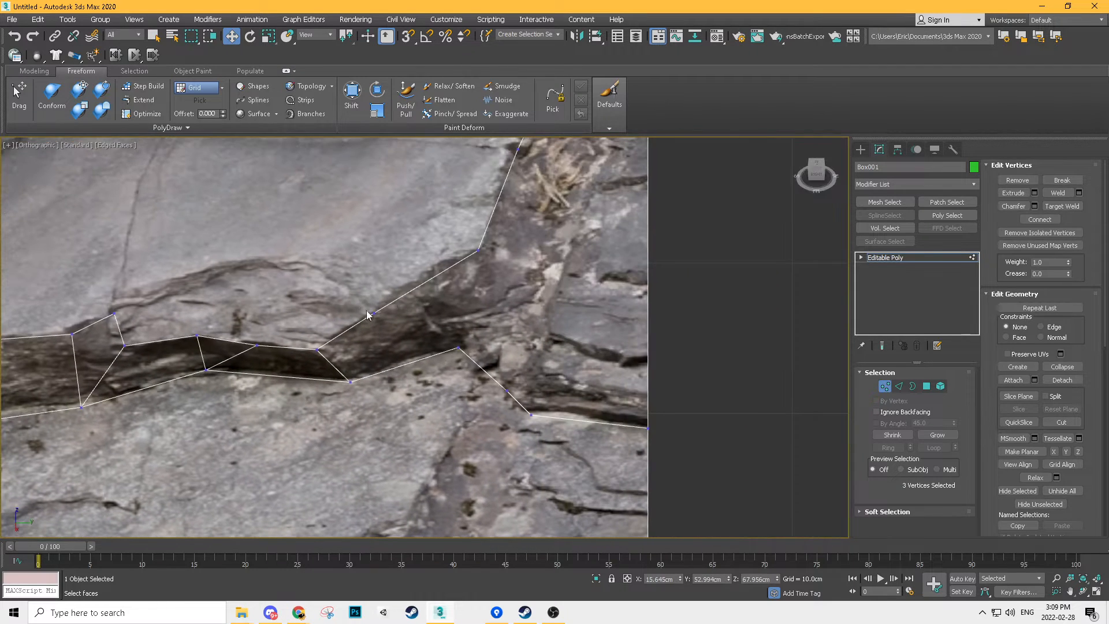
{"action": "left_click_drag", "start_coordinate": [367, 315], "coordinate": [482, 365]}
{"action": "scroll", "coordinate": [498, 268], "scroll_direction": "down", "scroll_amount": 4}
{"action": "middle_click_drag", "start_coordinate": [498, 278], "coordinate": [609, 336]}
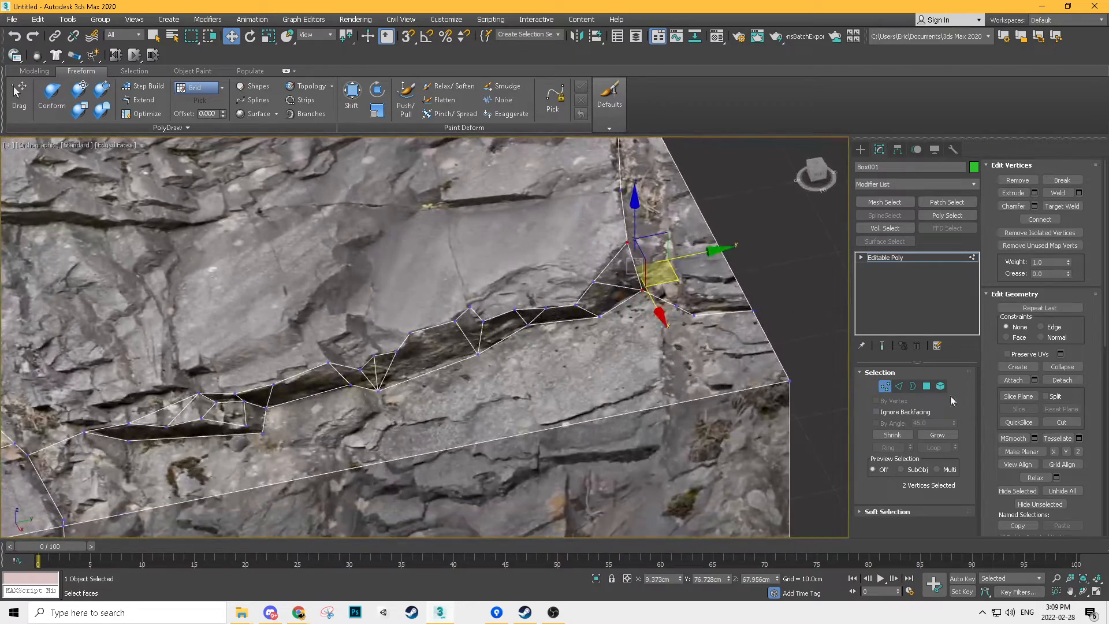
- In polygon mode, select the strip between the crack and the box edge together with the strip beyond the mossy seam
{"action": "left_click", "coordinate": [927, 386]}
{"action": "left_click", "coordinate": [702, 296]}
{"action": "left_click", "coordinate": [519, 329], "text": "ctrl"}
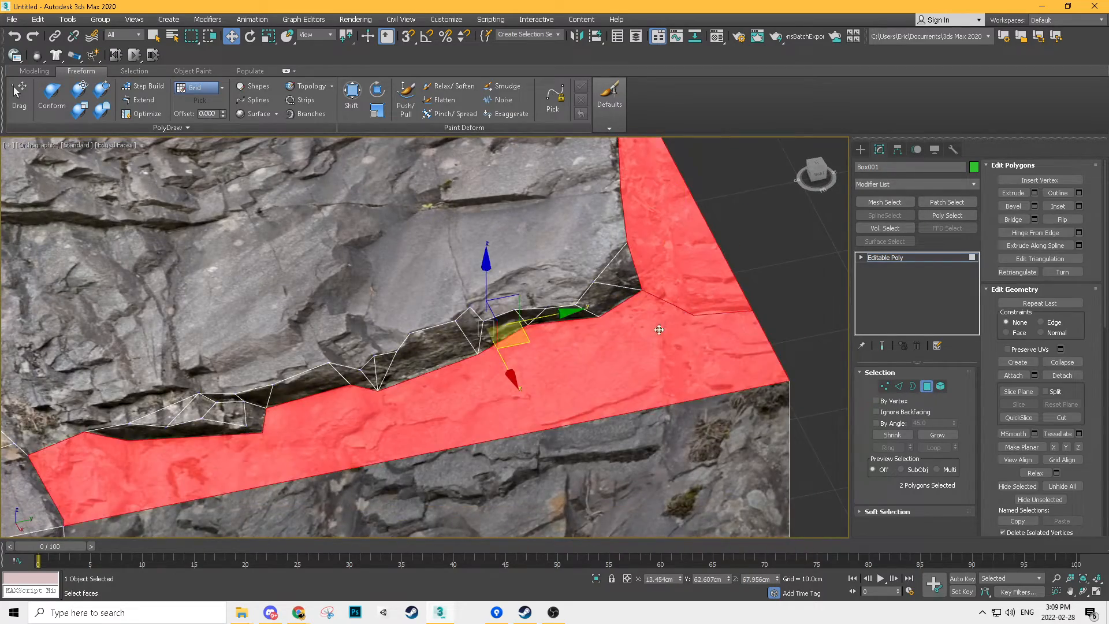
{"action": "scroll", "coordinate": [519, 325], "scroll_direction": "up", "scroll_amount": 2}
{"action": "middle_click_drag", "start_coordinate": [519, 324], "coordinate": [401, 362], "text": "alt"}
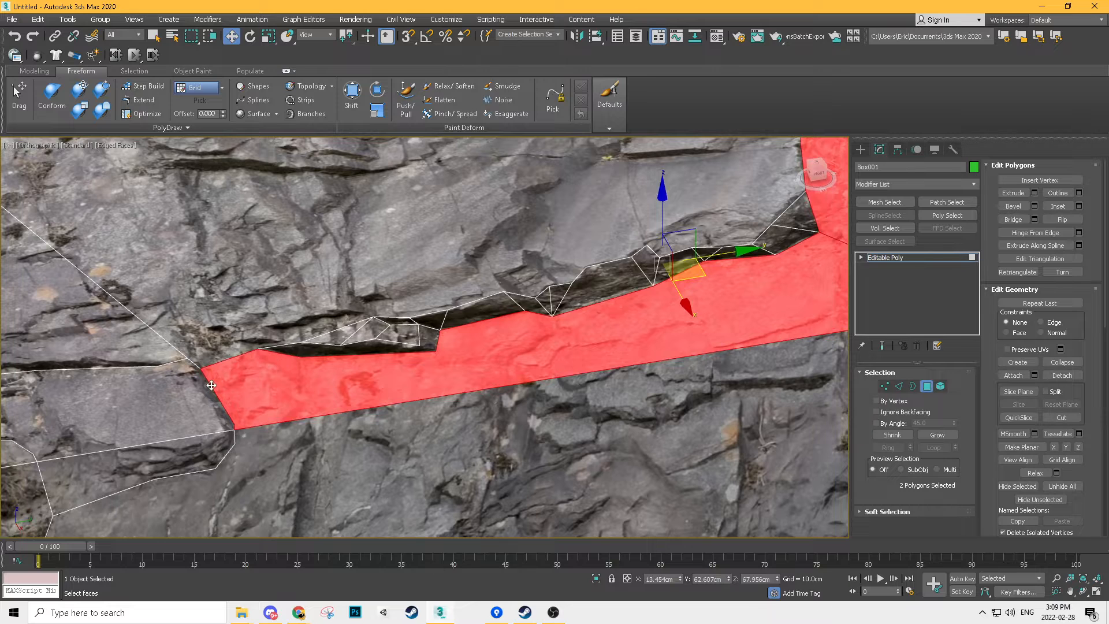
- In vertex mode, connect the vertices across the crack's near end and join them to the vertex on the box edge
{"action": "left_click", "coordinate": [884, 387]}
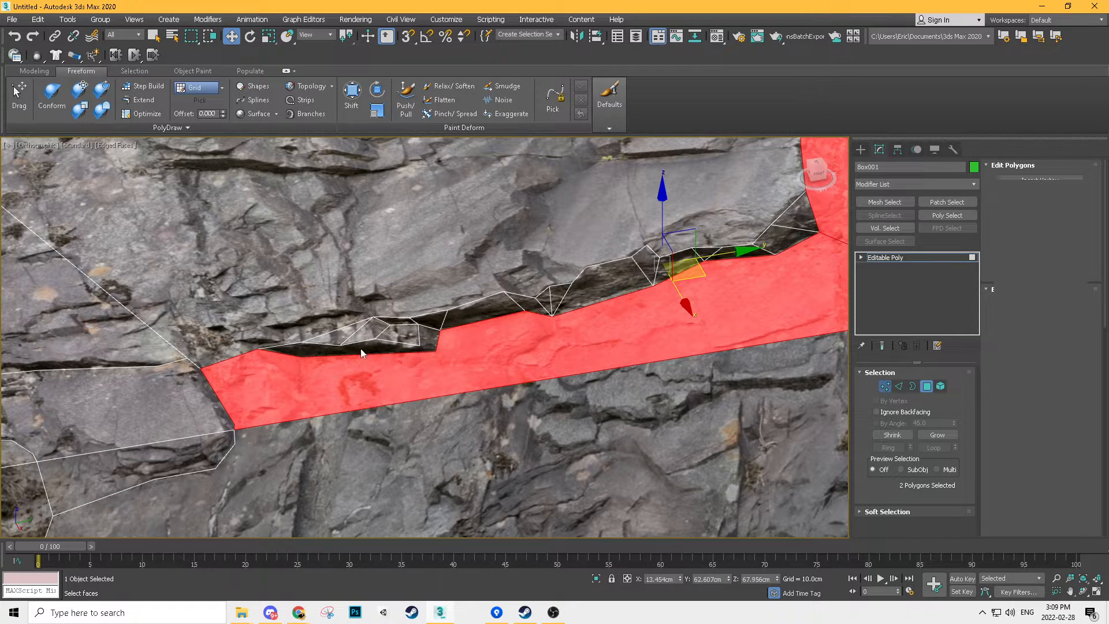
{"action": "left_click_drag", "start_coordinate": [284, 366], "coordinate": [282, 367]}
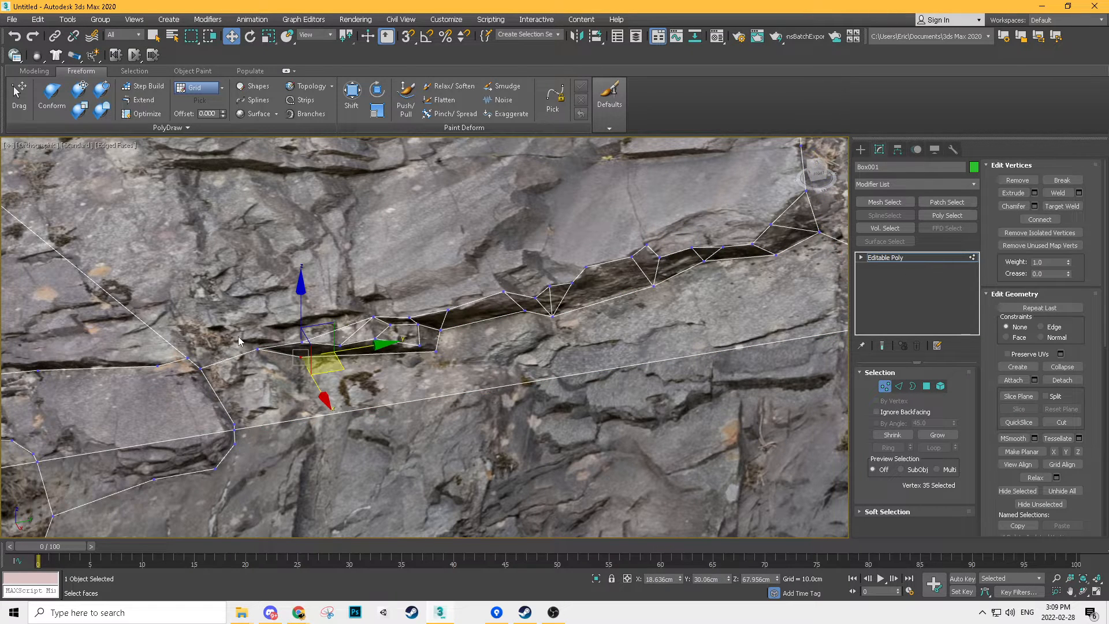
{"action": "left_click_drag", "start_coordinate": [318, 418], "coordinate": [317, 417]}
{"action": "left_click_drag", "start_coordinate": [292, 326], "coordinate": [318, 378]}
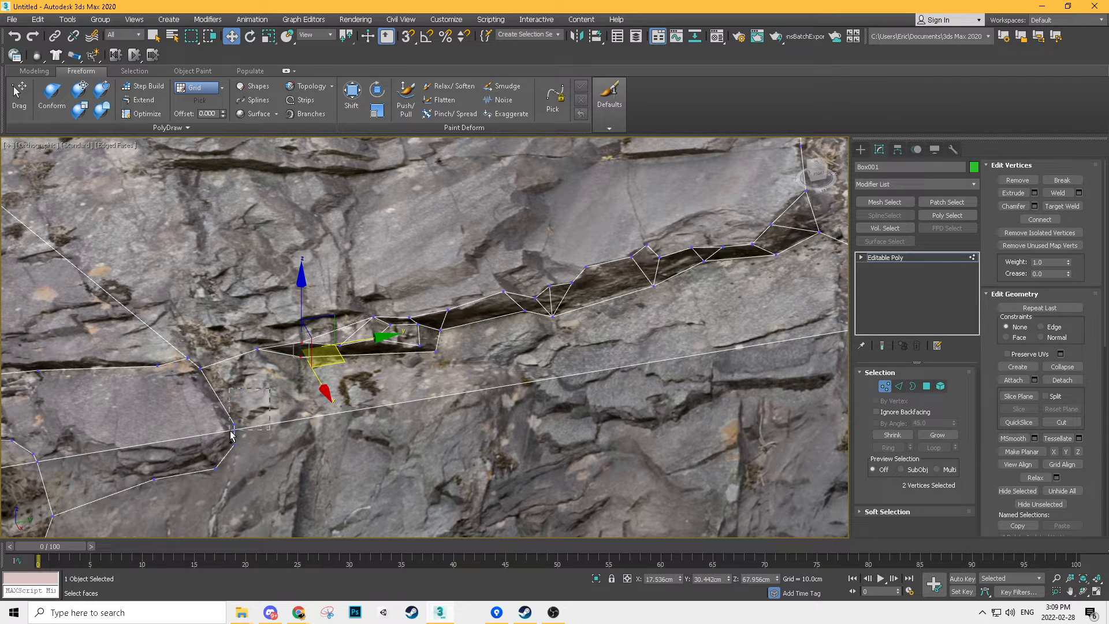
{"action": "scroll", "coordinate": [235, 421], "scroll_direction": "up", "scroll_amount": 4}
{"action": "left_click", "coordinate": [249, 425]}
{"action": "left_click_drag", "start_coordinate": [229, 446], "coordinate": [229, 445]}
{"action": "left_click_drag", "start_coordinate": [381, 250], "coordinate": [354, 320], "text": "ctrl"}
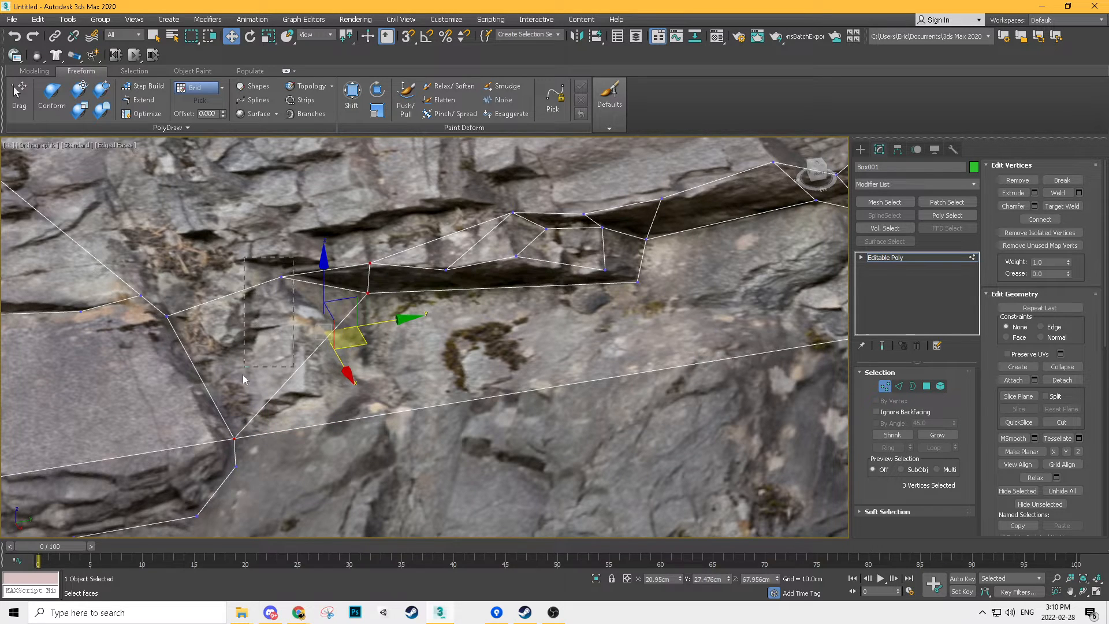
{"action": "left_click_drag", "start_coordinate": [243, 379], "coordinate": [220, 449]}
- In polygon mode, remove the two triangular polygons at the crack's near end from the selection
{"action": "left_click", "coordinate": [930, 387]}
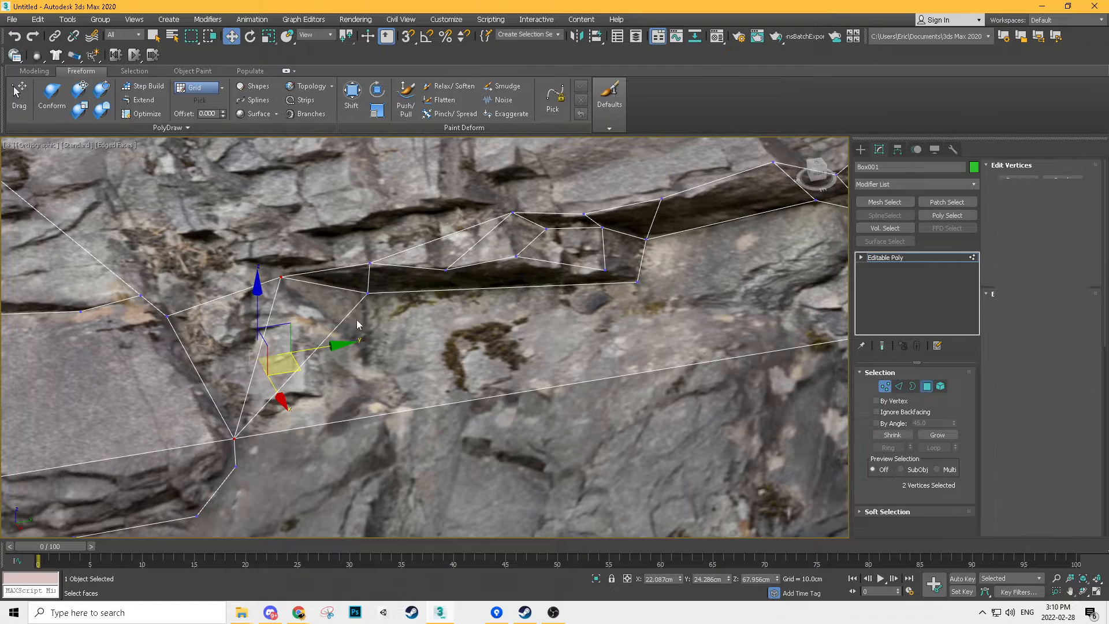
{"action": "left_click", "coordinate": [298, 323], "text": "alt"}
{"action": "left_click", "coordinate": [235, 331], "text": "alt"}
{"action": "scroll", "coordinate": [612, 362], "scroll_direction": "down", "scroll_amount": 4}
{"action": "middle_click_drag", "start_coordinate": [714, 359], "coordinate": [474, 207], "text": "alt"}
{"action": "left_click_drag", "start_coordinate": [488, 220], "coordinate": [460, 248]}
{"action": "middle_click_drag", "start_coordinate": [460, 248], "coordinate": [393, 216], "text": "alt"}
{"action": "scroll", "coordinate": [469, 213], "scroll_direction": "down", "scroll_amount": 2}
{"action": "middle_click_drag", "start_coordinate": [469, 214], "coordinate": [528, 260]}
- Turn off the edge display and lower the two strip polygons slightly so the crack forms a step
{"action": "left_click", "coordinate": [766, 288]}
{"action": "scroll", "coordinate": [766, 287], "scroll_direction": "up", "scroll_amount": 2}
{"action": "key", "text": "F4"}
{"action": "scroll", "coordinate": [578, 346], "scroll_direction": "down", "scroll_amount": 3}
{"action": "mouse_move", "coordinate": [497, 364]}
{"action": "middle_mouse_down", "text": "alt"}
{"action": "mouse_move", "coordinate": [552, 318]}
{"action": "mouse_move", "coordinate": [580, 323]}
{"action": "middle_mouse_up", "text": "alt"}
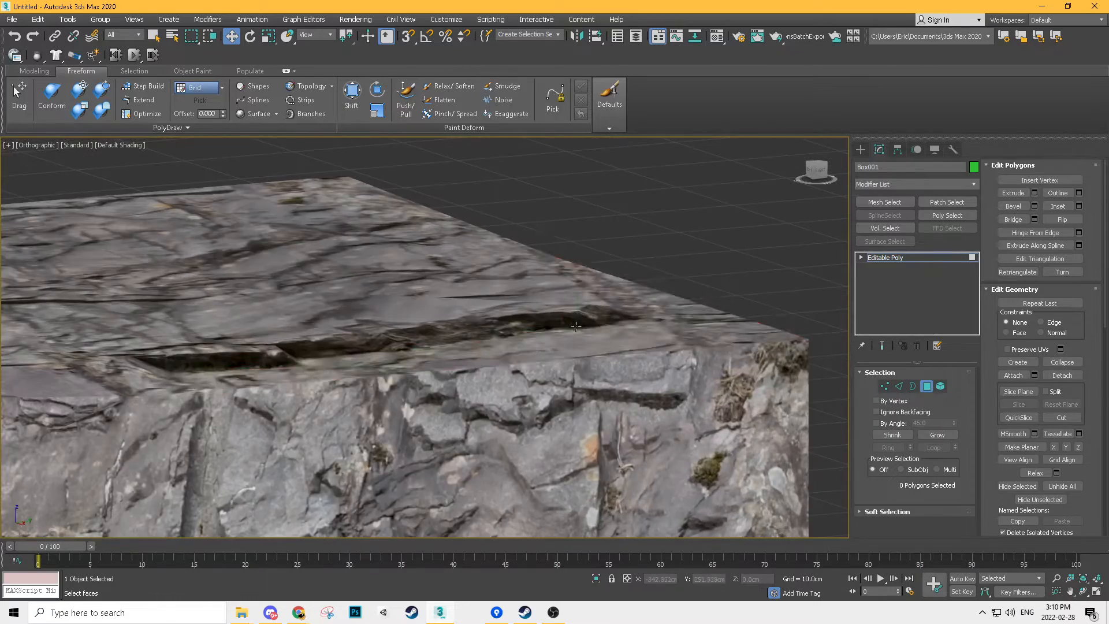
{"action": "left_click", "coordinate": [580, 323]}
{"action": "left_click_drag", "start_coordinate": [549, 270], "coordinate": [549, 284]}
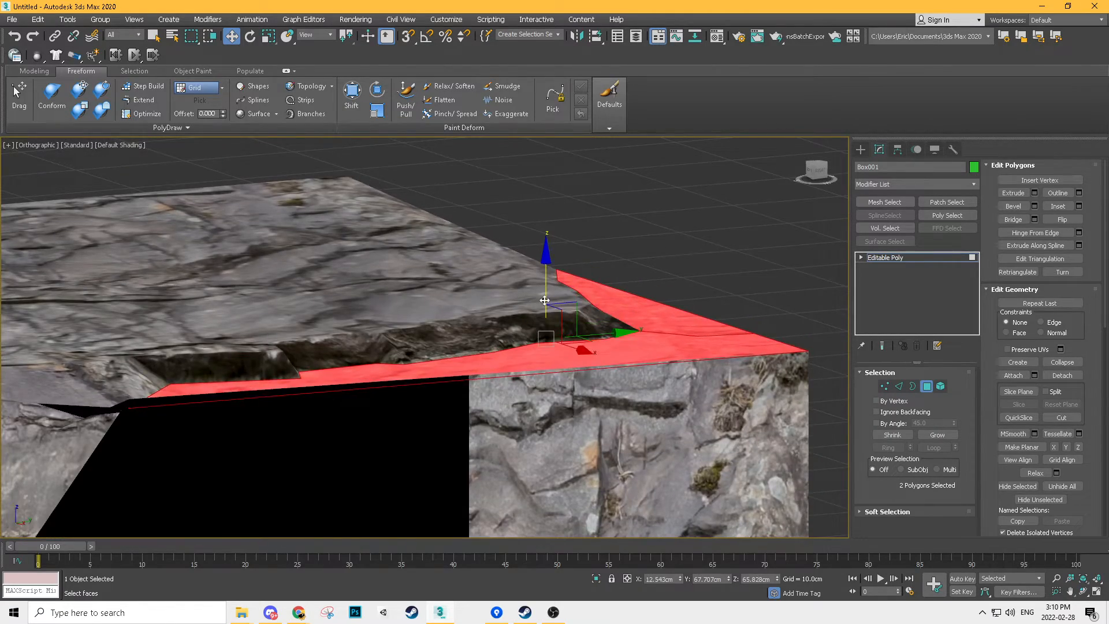
{"action": "middle_click_drag", "start_coordinate": [777, 185], "coordinate": [749, 223], "text": "alt"}
{"action": "key", "text": "ctrl+z"}
{"action": "left_click", "coordinate": [749, 224]}
- Return to vertex mode with the edges displayed, framing the box's top corner beside the dry grass patch
{"action": "middle_click_drag", "start_coordinate": [780, 347], "coordinate": [395, 277]}
{"action": "scroll", "coordinate": [808, 282], "scroll_direction": "down", "scroll_amount": 3}
{"action": "middle_click_drag", "start_coordinate": [396, 277], "coordinate": [574, 313]}
{"action": "scroll", "coordinate": [448, 290], "scroll_direction": "up", "scroll_amount": 2}
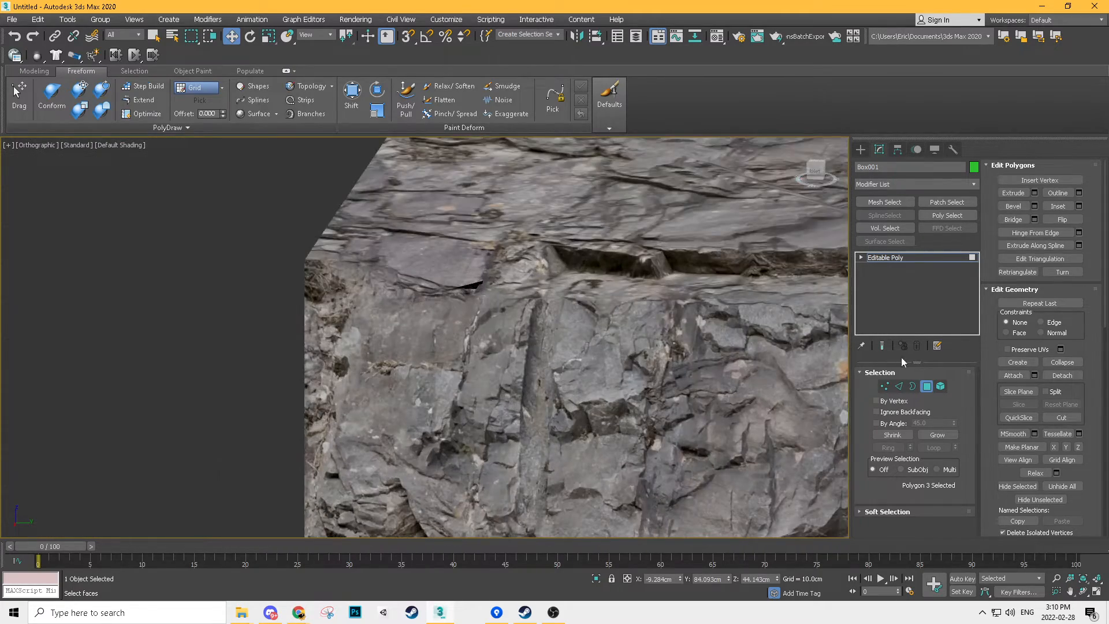
{"action": "left_click", "coordinate": [884, 387]}
{"action": "key", "text": "F4"}
{"action": "scroll", "coordinate": [334, 265], "scroll_direction": "up", "scroll_amount": 3}
{"action": "middle_click_drag", "start_coordinate": [335, 264], "coordinate": [346, 291], "text": "alt"}
- Try removing the box's top corner vertex and connecting the surrounding vertices across the corner
{"action": "left_click", "coordinate": [285, 261]}
{"action": "middle_click_drag", "start_coordinate": [346, 290], "coordinate": [399, 307]}
{"action": "left_click_drag", "start_coordinate": [497, 318], "coordinate": [419, 386]}
{"action": "left_click_drag", "start_coordinate": [246, 281], "coordinate": [194, 335], "text": "ctrl"}
{"action": "key", "text": "ctrl+shift+e"}
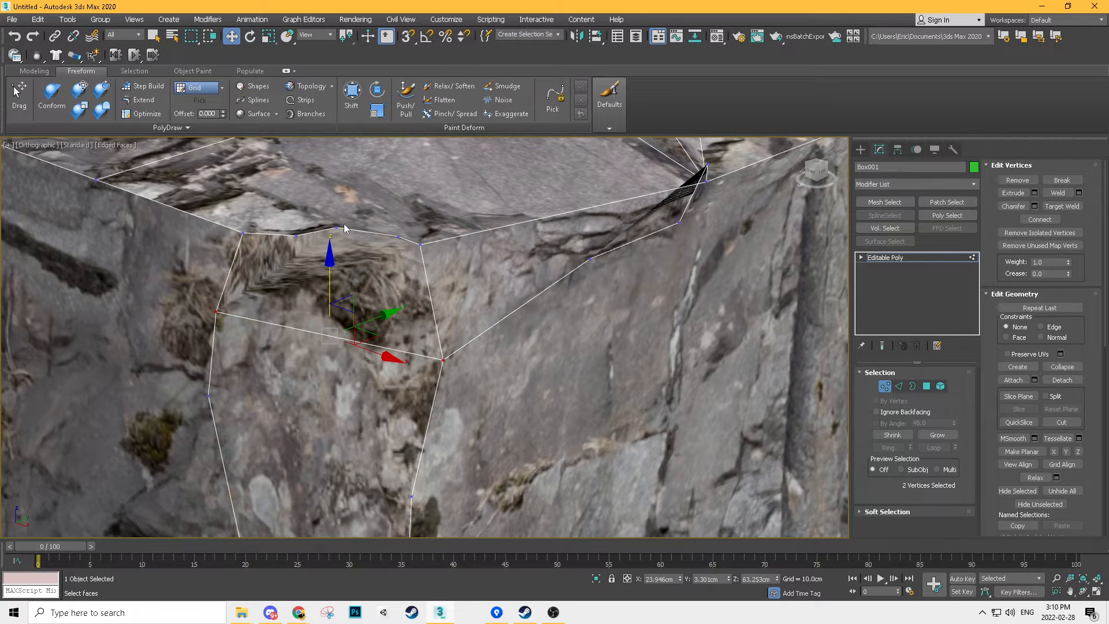
{"action": "left_click_drag", "start_coordinate": [299, 229], "coordinate": [282, 250]}
{"action": "left_click_drag", "start_coordinate": [236, 293], "coordinate": [203, 332], "text": "ctrl"}
{"action": "key", "text": "ctrl+shift+e"}
{"action": "middle_click_drag", "start_coordinate": [373, 249], "coordinate": [403, 241], "text": "alt"}
- Undo the connections across the corner and the removal of the corner vertex
{"action": "key", "text": "ctrl+z"}
{"action": "key", "text": "ctrl+z"}
{"action": "key", "text": "ctrl+z"}
{"action": "key", "text": "ctrl+z"}
{"action": "key", "text": "ctrl+z"}
{"action": "key", "text": "ctrl+z"}
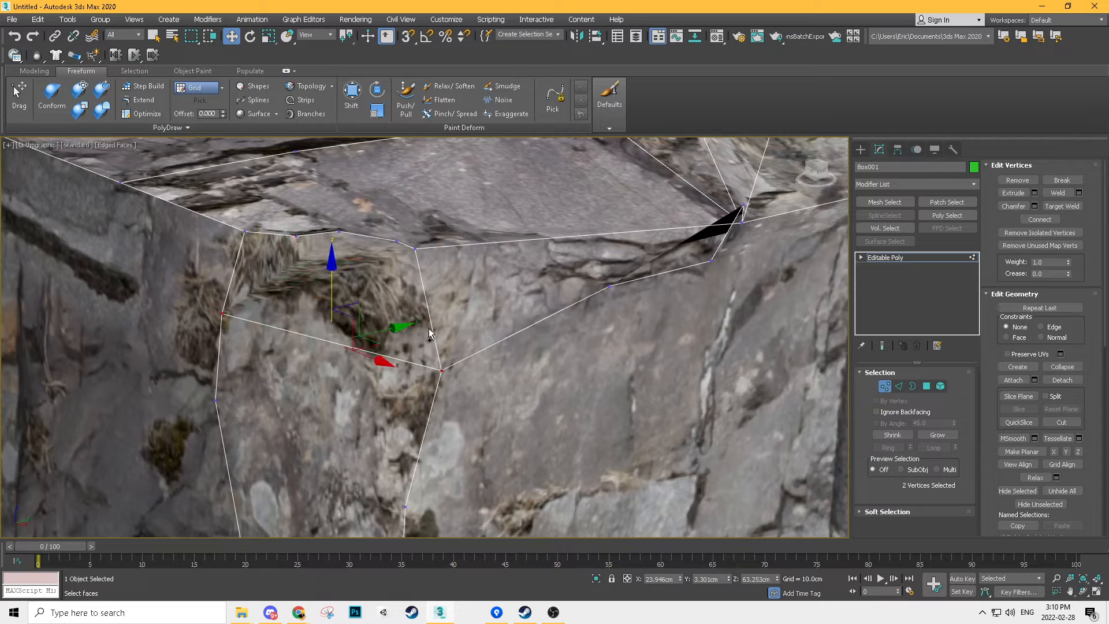
{"action": "key", "text": "ctrl+z"}
{"action": "key", "text": "ctrl+z"}
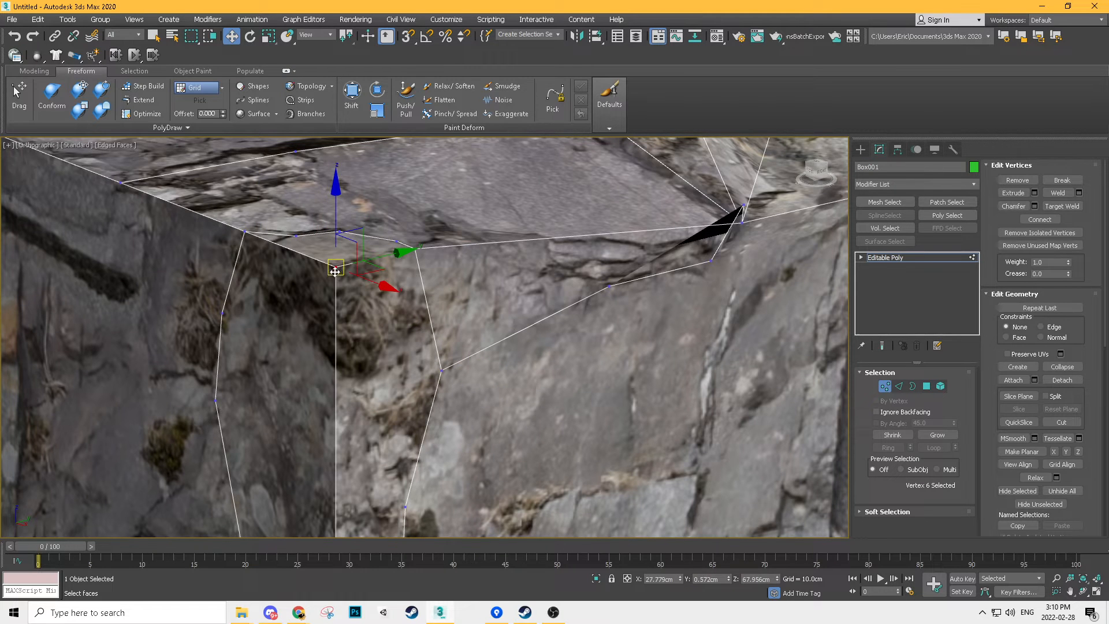
- Move the box's top corner vertex slightly inward and down, and connect it to the cut vertices on the top face
{"action": "middle_click_drag", "start_coordinate": [335, 218], "coordinate": [308, 220], "text": "alt"}
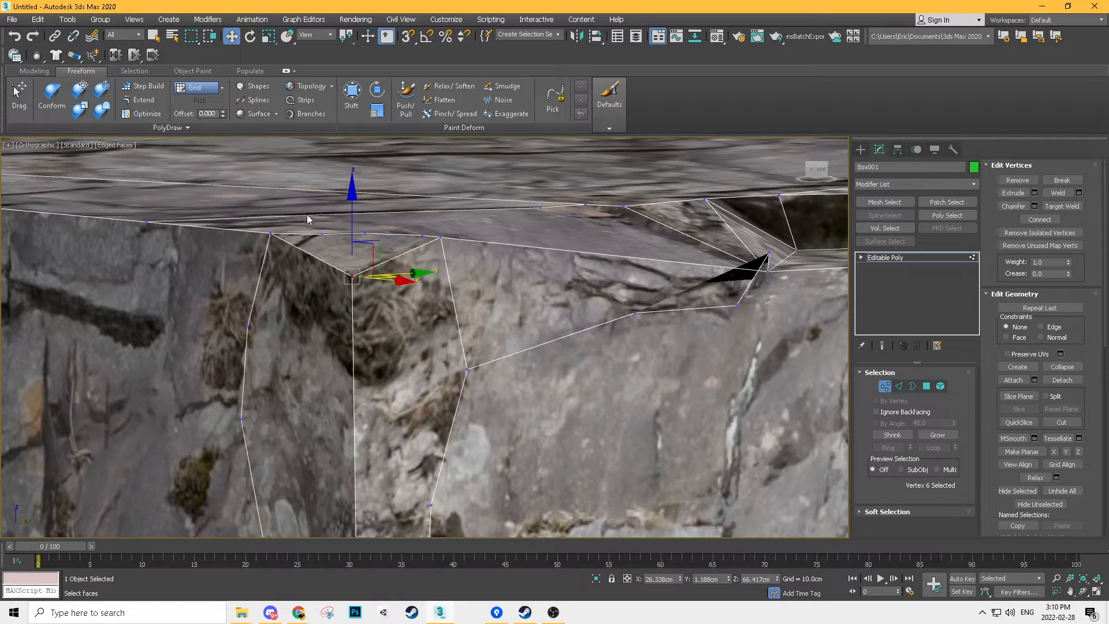
{"action": "left_click_drag", "start_coordinate": [349, 220], "coordinate": [363, 232]}
{"action": "left_click_drag", "start_coordinate": [297, 259], "coordinate": [296, 258], "text": "ctrl"}
{"action": "key", "text": "ctrl+shift+e"}
{"action": "left_click", "coordinate": [433, 234]}
{"action": "left_click", "coordinate": [423, 235]}
{"action": "left_click_drag", "start_coordinate": [366, 284], "coordinate": [336, 295], "text": "ctrl"}
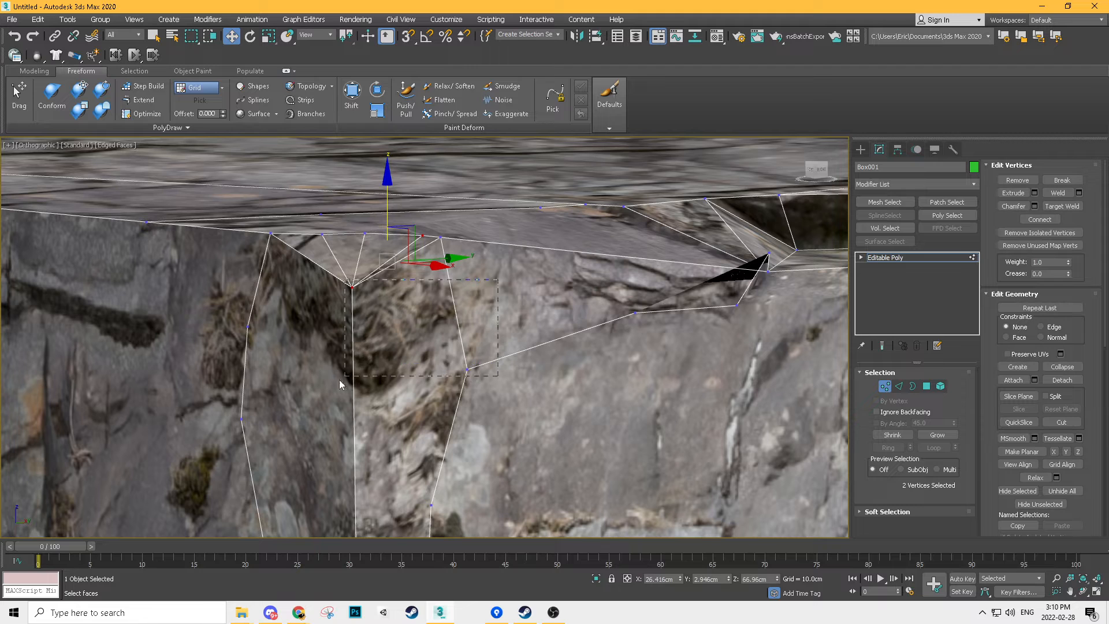
- Connect the corner vertex to the nearest cut vertex on each of the two side faces
{"action": "left_click_drag", "start_coordinate": [339, 380], "coordinate": [338, 376]}
{"action": "left_click_drag", "start_coordinate": [238, 345], "coordinate": [238, 346]}
{"action": "key", "text": "ctrl+shift+e"}
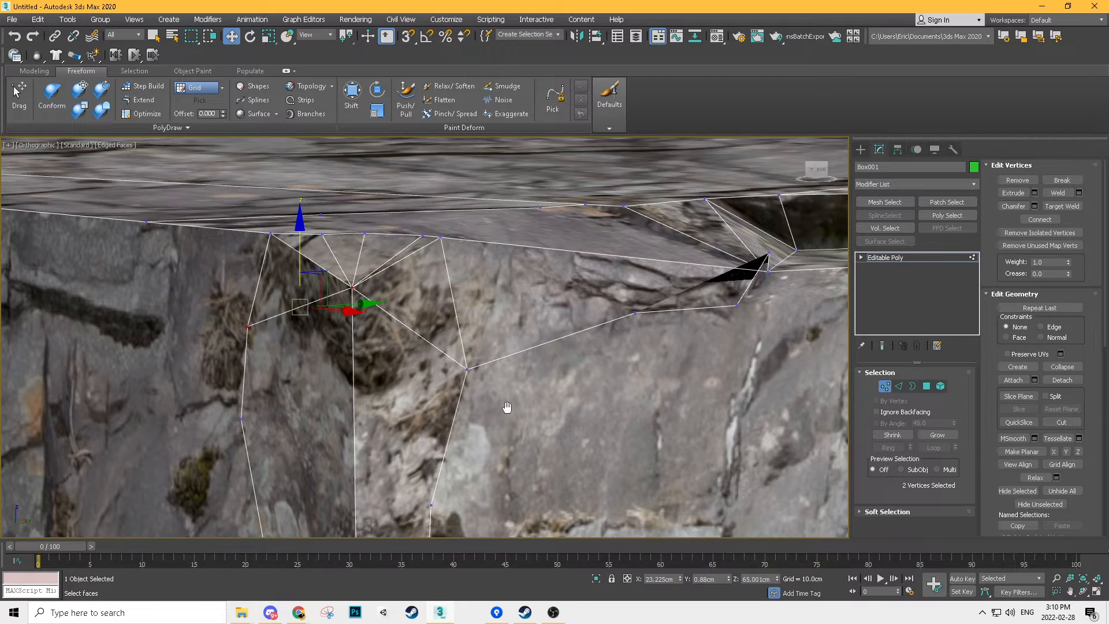
- In edge mode, insert vertices along the box's vertical corner edge, roughly level with the cut vertices on the side faces
{"action": "middle_click_drag", "start_coordinate": [428, 453], "coordinate": [393, 312]}
{"action": "scroll", "coordinate": [503, 279], "scroll_direction": "down", "scroll_amount": 2}
{"action": "scroll", "coordinate": [393, 312], "scroll_direction": "down", "scroll_amount": 3}
{"action": "scroll", "coordinate": [372, 280], "scroll_direction": "up", "scroll_amount": 4}
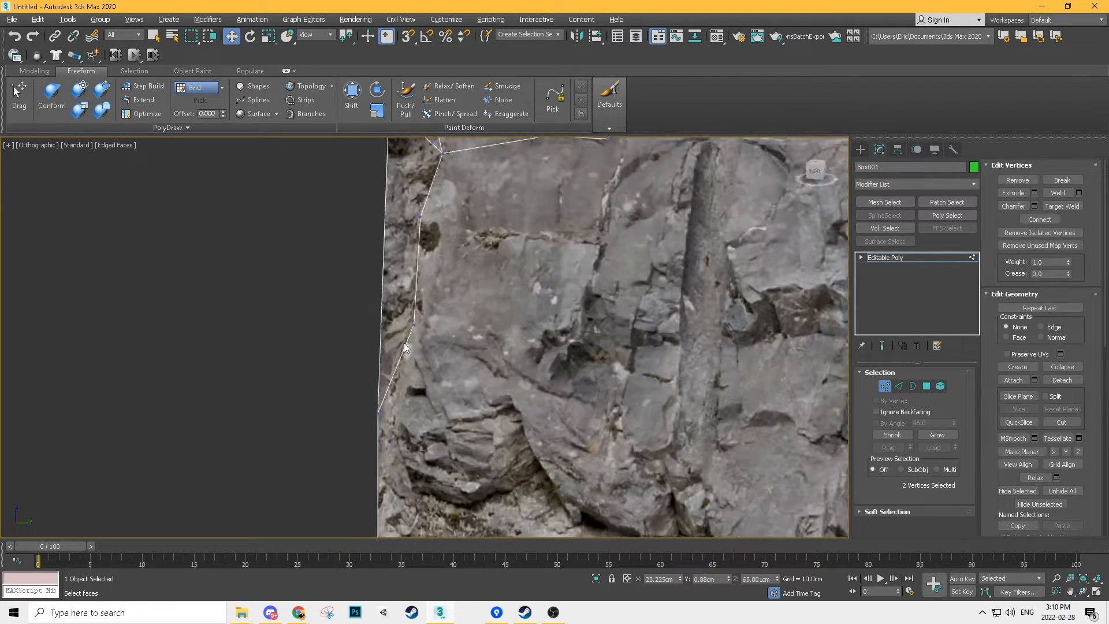
{"action": "middle_click_drag", "start_coordinate": [601, 370], "coordinate": [692, 392], "text": "alt"}
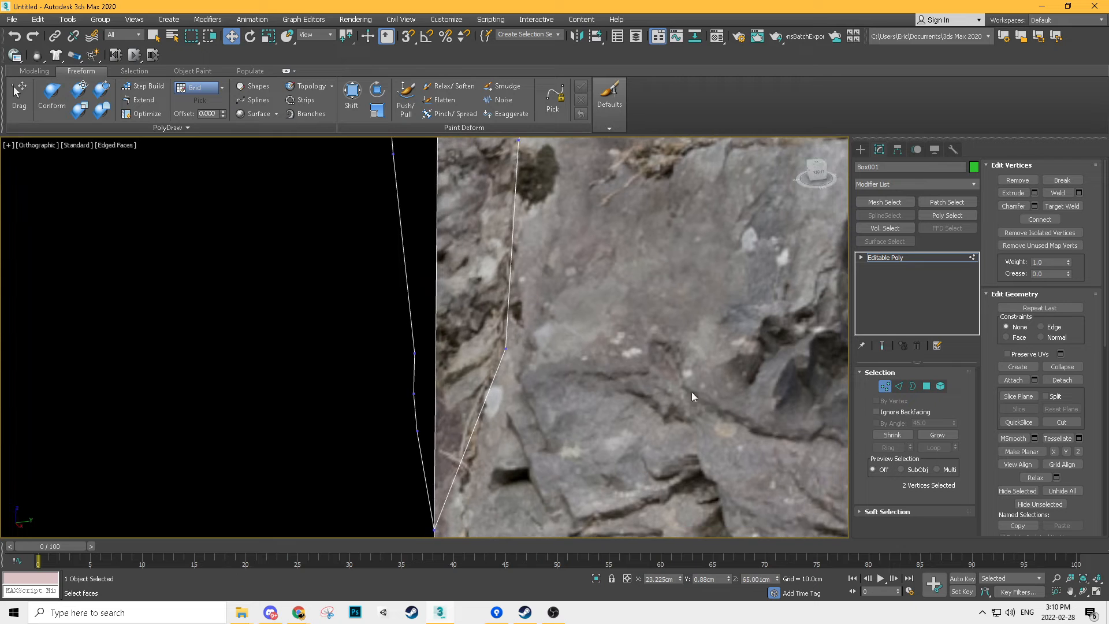
{"action": "left_click", "coordinate": [899, 386]}
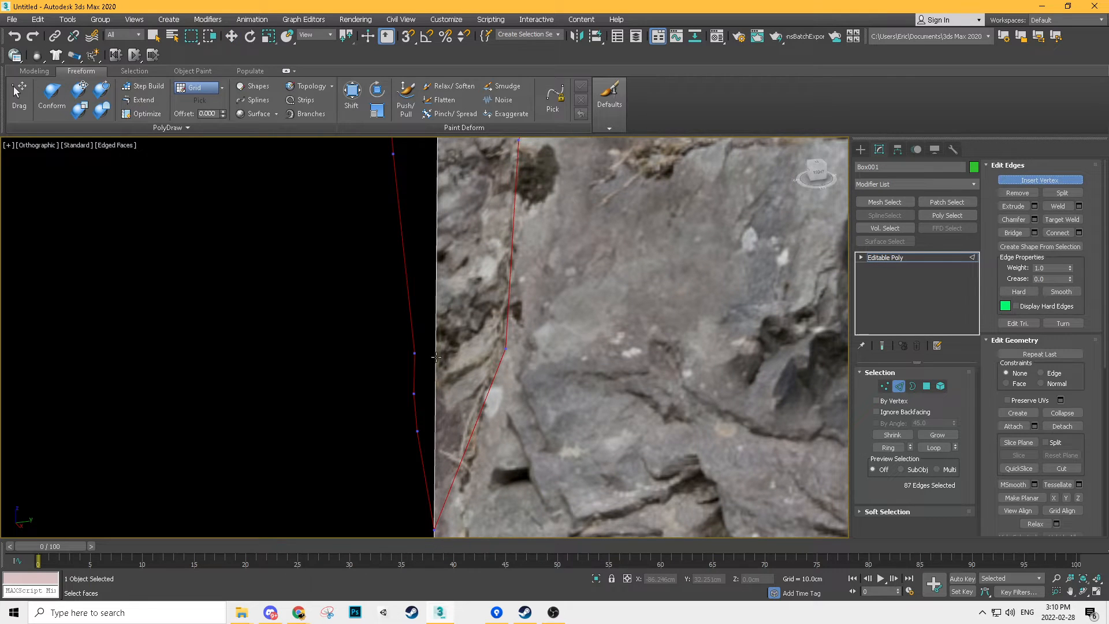
{"action": "middle_click_drag", "start_coordinate": [453, 253], "coordinate": [444, 248], "text": "alt"}
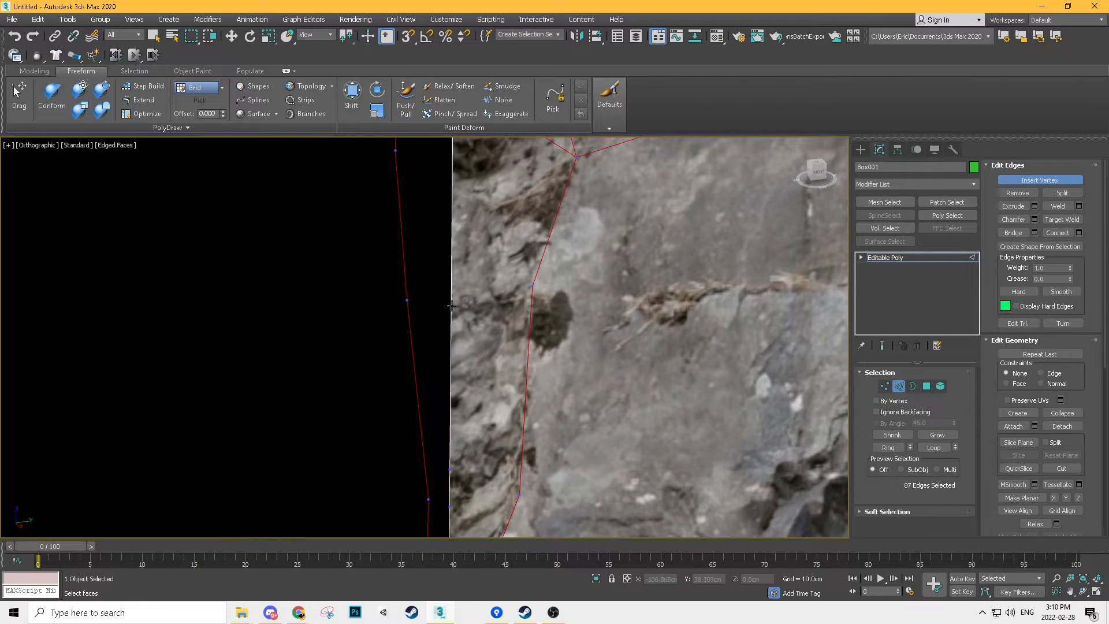
{"action": "middle_click_drag", "start_coordinate": [450, 295], "coordinate": [449, 296], "text": "alt"}
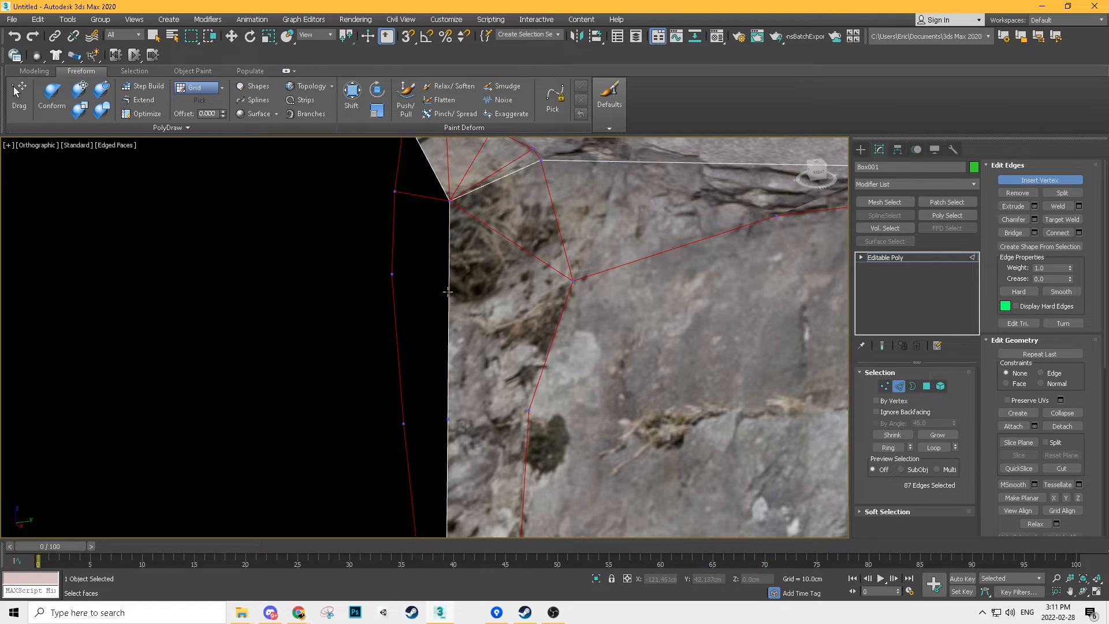
- In vertex mode, connect the upper two inserted vertices on the corner edge to the cut vertices on both side faces
{"action": "left_click", "coordinate": [886, 385]}
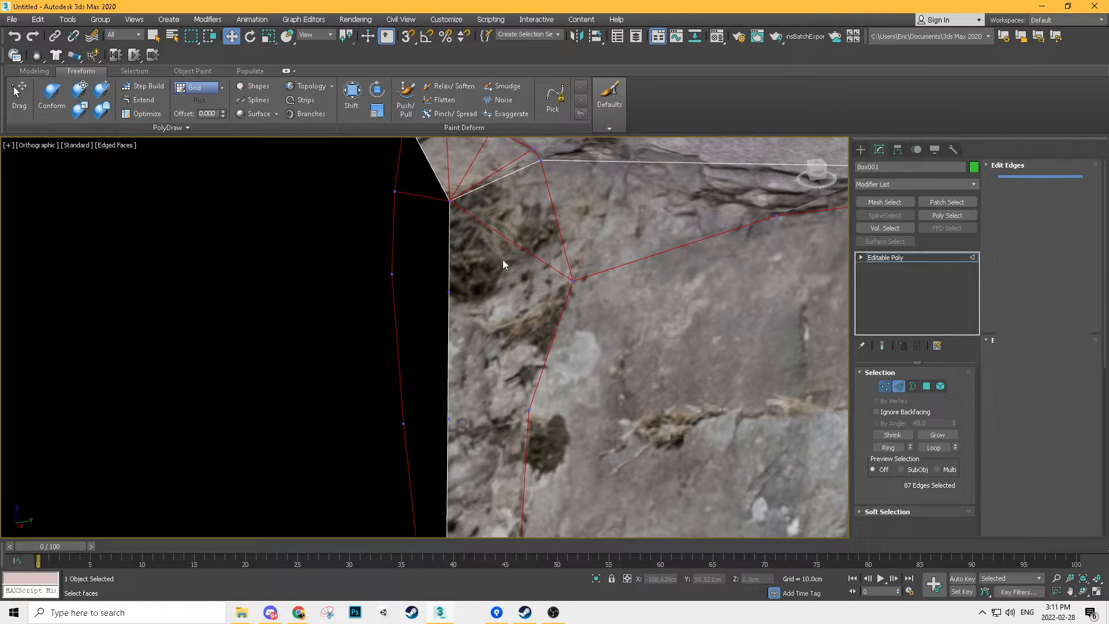
{"action": "key", "text": "w"}
{"action": "left_click_drag", "start_coordinate": [350, 320], "coordinate": [348, 322]}
{"action": "key", "text": "ctrl+shift+e"}
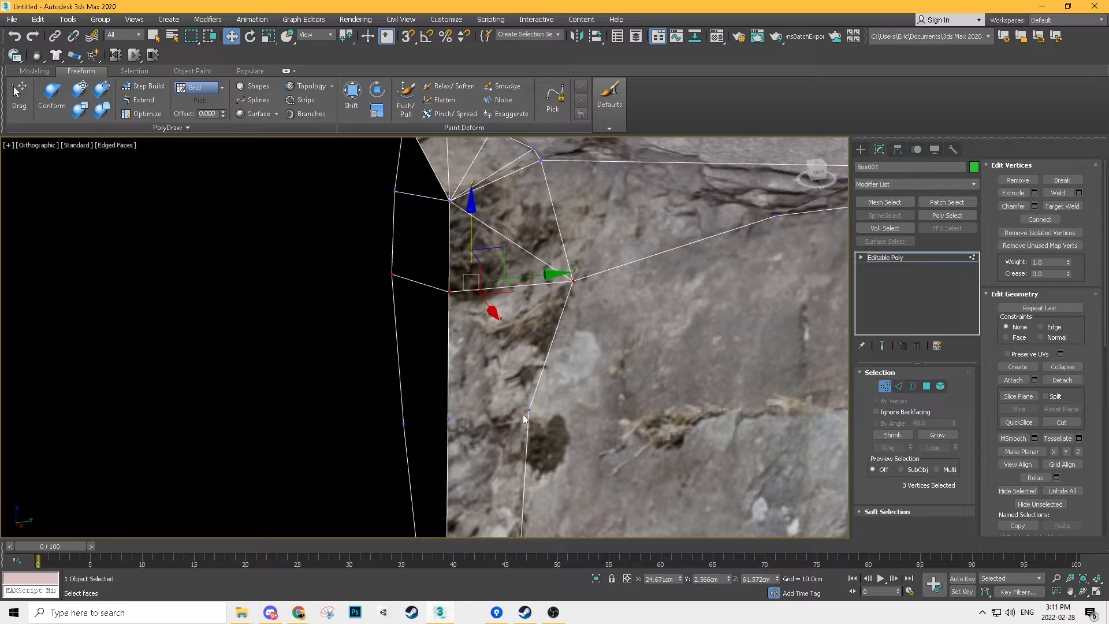
{"action": "middle_click_drag", "start_coordinate": [554, 389], "coordinate": [574, 298]}
{"action": "left_click_drag", "start_coordinate": [574, 298], "coordinate": [393, 364]}
{"action": "key", "text": "ctrl+shift+e"}
- Connect the lower inserted vertices on the corner edge to the facing cut vertices on both side faces
{"action": "middle_click_drag", "start_coordinate": [602, 436], "coordinate": [625, 286]}
{"action": "left_click_drag", "start_coordinate": [435, 406], "coordinate": [442, 397]}
{"action": "key", "text": "ctrl+shift+e"}
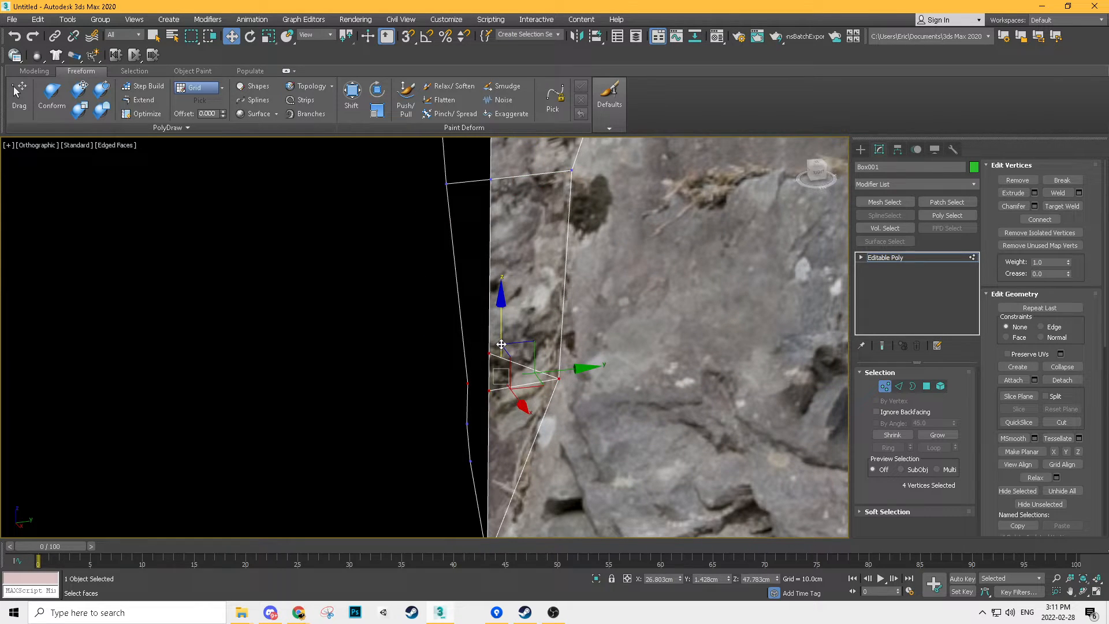
{"action": "left_click_drag", "start_coordinate": [497, 403], "coordinate": [498, 403]}
{"action": "key", "text": "ctrl+shift+e"}
{"action": "middle_click_drag", "start_coordinate": [550, 423], "coordinate": [563, 332]}
{"action": "left_click", "coordinate": [550, 376]}
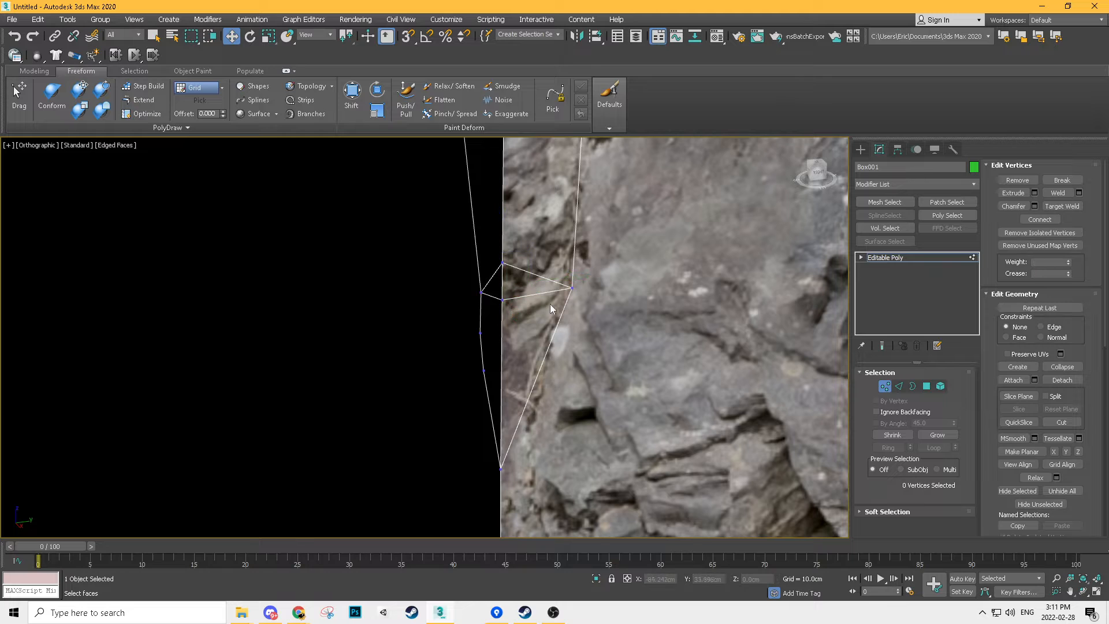
- Select the lower inserted vertices on the vertical corner edge and move them inward to bevel the corner
{"action": "left_click_drag", "start_coordinate": [498, 255], "coordinate": [509, 307]}
{"action": "middle_click_drag", "start_coordinate": [502, 285], "coordinate": [539, 298], "text": "alt"}
{"action": "left_click_drag", "start_coordinate": [544, 296], "coordinate": [549, 277]}
{"action": "middle_click_drag", "start_coordinate": [524, 230], "coordinate": [517, 350]}
{"action": "left_click", "coordinate": [496, 267]}
{"action": "left_click_drag", "start_coordinate": [539, 276], "coordinate": [552, 255]}
{"action": "middle_click_drag", "start_coordinate": [501, 182], "coordinate": [492, 306]}
- Move the uppermost inserted corner-edge vertex and the box's top corner vertex inward
{"action": "left_click", "coordinate": [488, 302]}
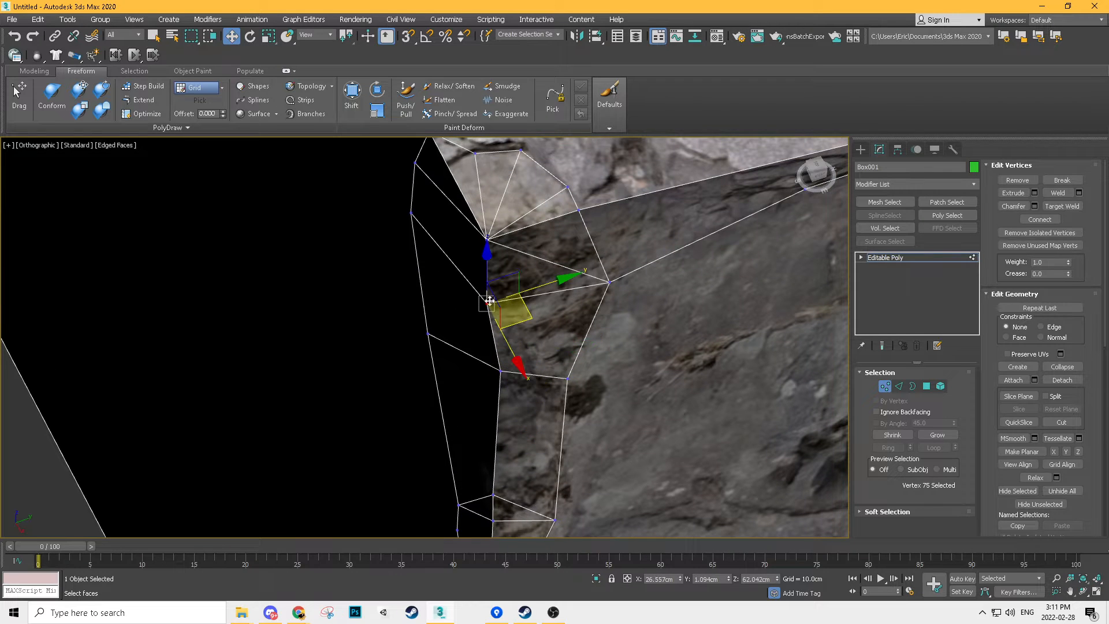
{"action": "left_click_drag", "start_coordinate": [531, 316], "coordinate": [543, 302]}
{"action": "left_click", "coordinate": [487, 237]}
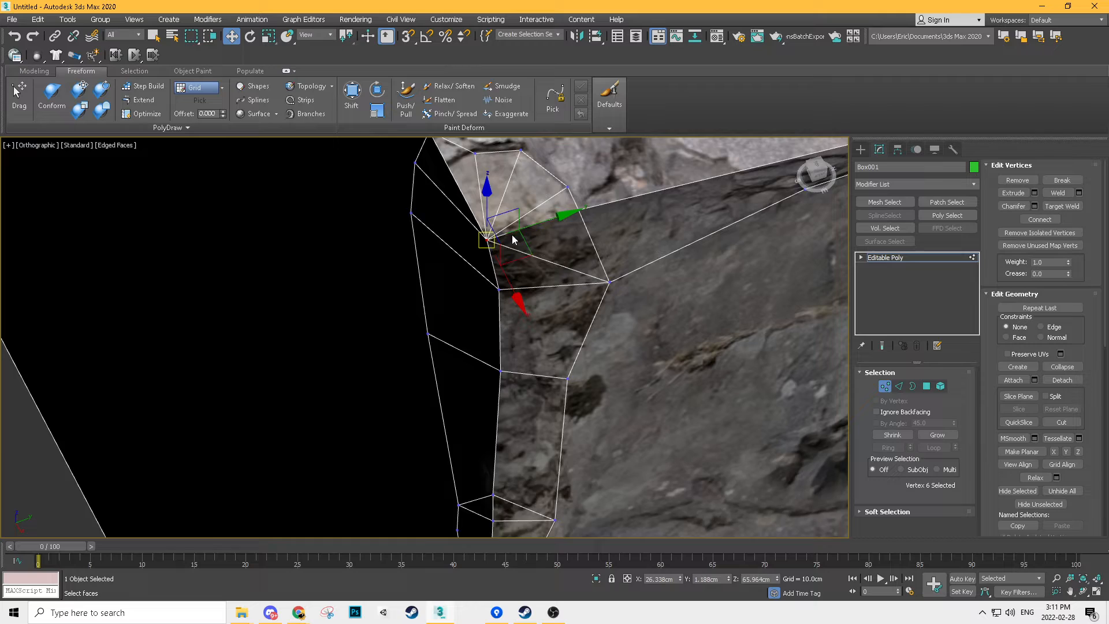
{"action": "middle_click_drag", "start_coordinate": [528, 244], "coordinate": [512, 326]}
{"action": "mouse_move", "coordinate": [512, 326]}
{"action": "left_mouse_down"}
{"action": "mouse_move", "coordinate": [520, 299]}
{"action": "mouse_move", "coordinate": [520, 311]}
{"action": "left_mouse_up"}
- Add a Smooth modifier to the whole box with Auto Smooth enabled and the threshold set to 2.9
{"action": "middle_click_drag", "start_coordinate": [555, 335], "coordinate": [595, 318], "text": "alt"}
{"action": "key", "text": "F4"}
{"action": "scroll", "coordinate": [609, 331], "scroll_direction": "down", "scroll_amount": 3}
{"action": "middle_click_drag", "start_coordinate": [660, 395], "coordinate": [557, 305]}
{"action": "middle_click_drag", "start_coordinate": [557, 305], "coordinate": [583, 307]}
{"action": "left_click", "coordinate": [887, 386]}
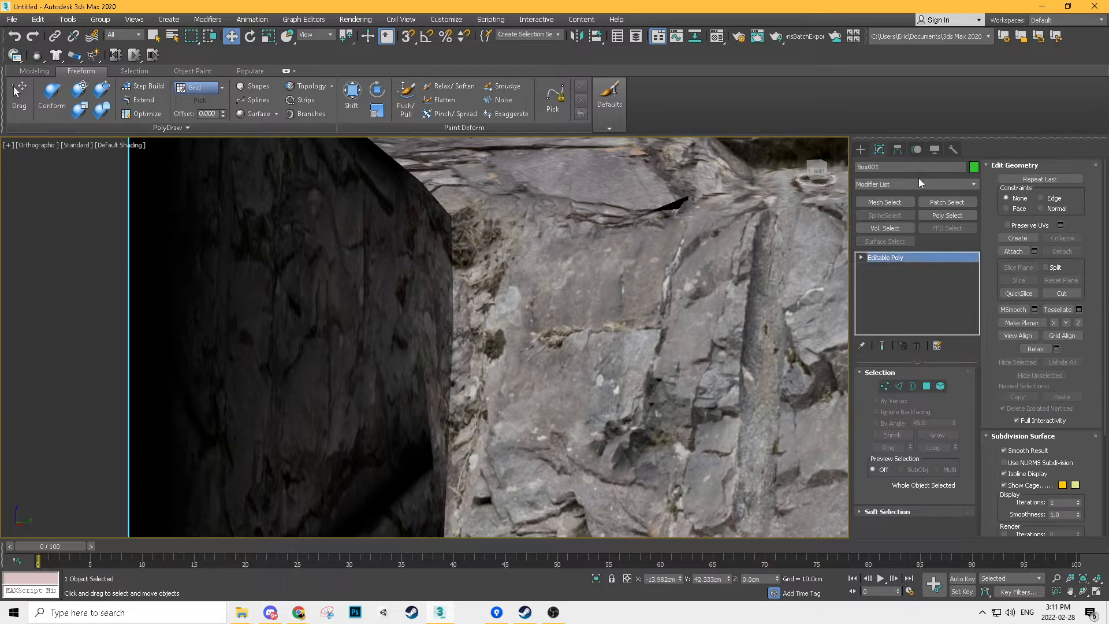
{"action": "left_click", "coordinate": [916, 184]}
{"action": "type", "text": "smooth"}
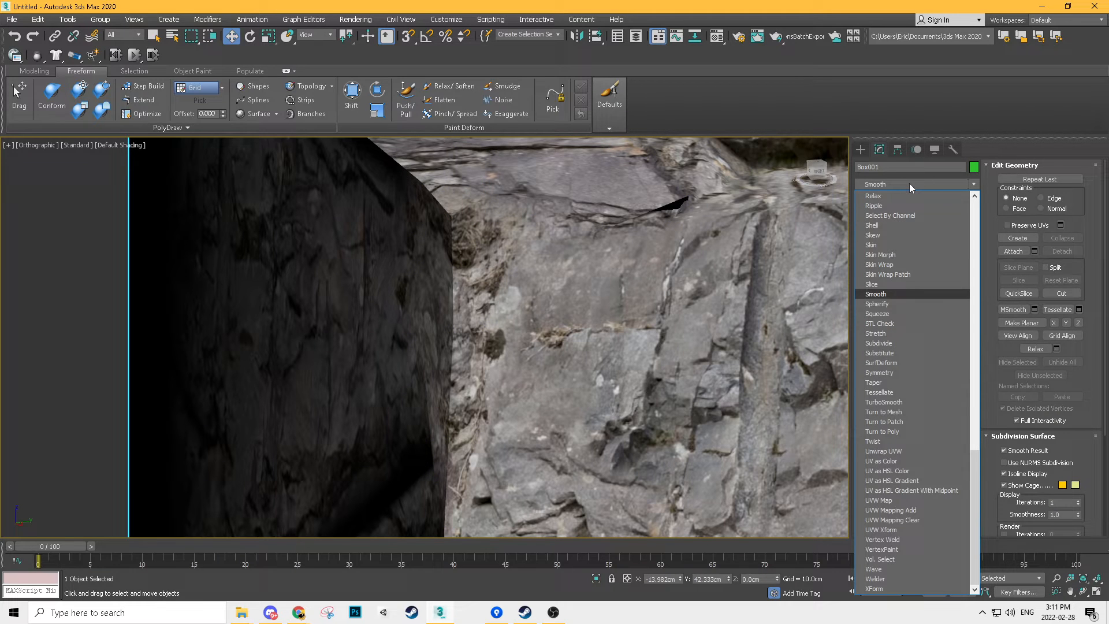
{"action": "left_click", "coordinate": [875, 293]}
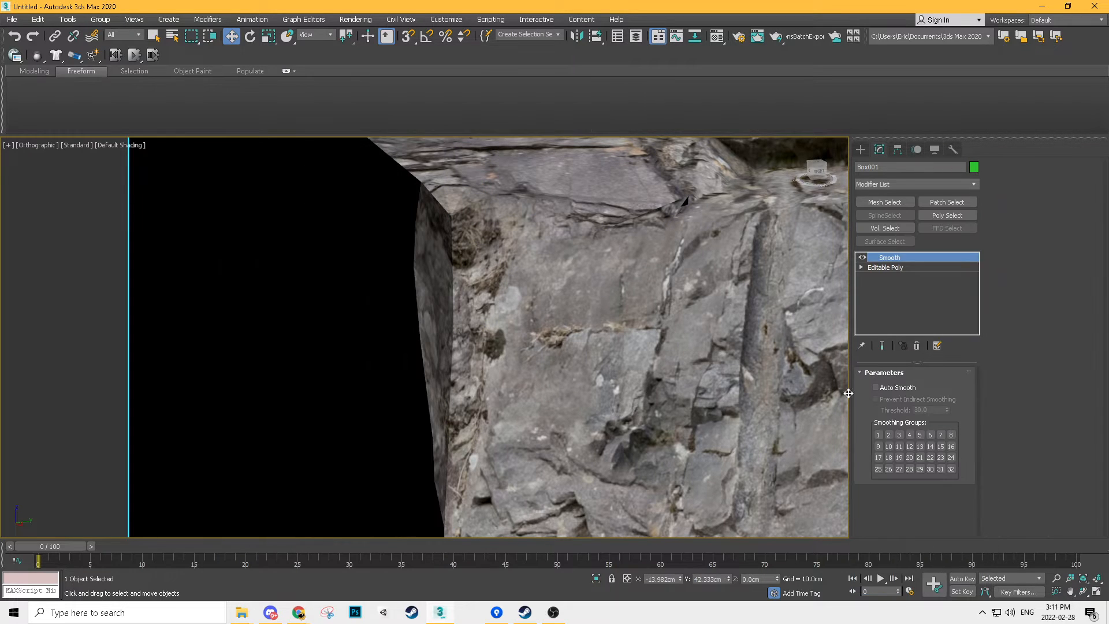
{"action": "left_click", "coordinate": [876, 387]}
{"action": "middle_click_drag", "start_coordinate": [653, 312], "coordinate": [751, 326], "text": "alt"}
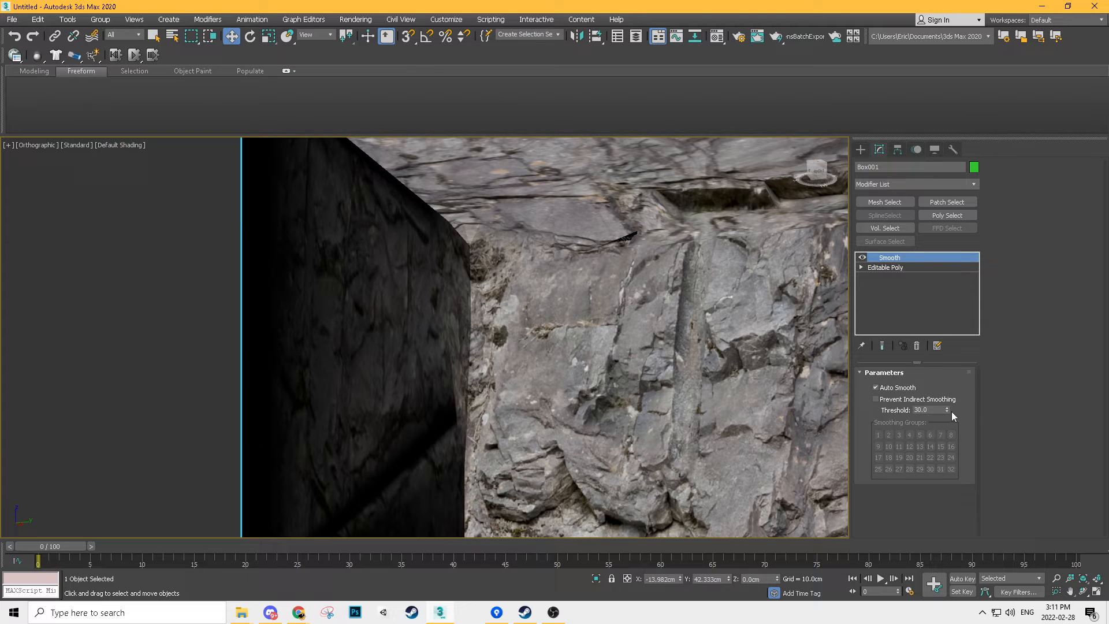
{"action": "left_click_drag", "start_coordinate": [964, 508], "coordinate": [954, 567]}
- Convert the smoothed box back to an Editable Poly
{"action": "middle_click_drag", "start_coordinate": [563, 315], "coordinate": [541, 302], "text": "alt"}
{"action": "scroll", "coordinate": [598, 304], "scroll_direction": "down", "scroll_amount": 5}
{"action": "scroll", "coordinate": [378, 233], "scroll_direction": "up", "scroll_amount": 4}
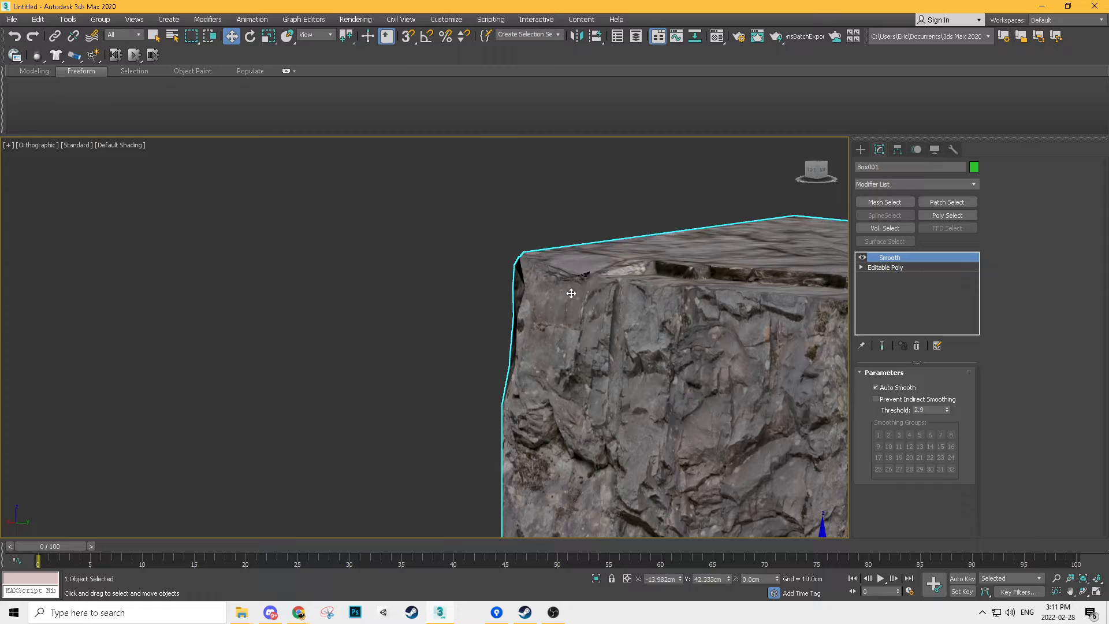
{"action": "right_click", "coordinate": [572, 293]}
{"action": "mouse_move", "coordinate": [650, 411]}
{"action": "left_click", "coordinate": [704, 419]}
- Examine the beveled corner and the whole rock from several angles without the edge display
{"action": "middle_click_drag", "start_coordinate": [606, 324], "coordinate": [528, 240], "text": "alt"}
{"action": "middle_click_drag", "start_coordinate": [527, 293], "coordinate": [592, 290], "text": "alt"}
{"action": "scroll", "coordinate": [591, 331], "scroll_direction": "up", "scroll_amount": 3}
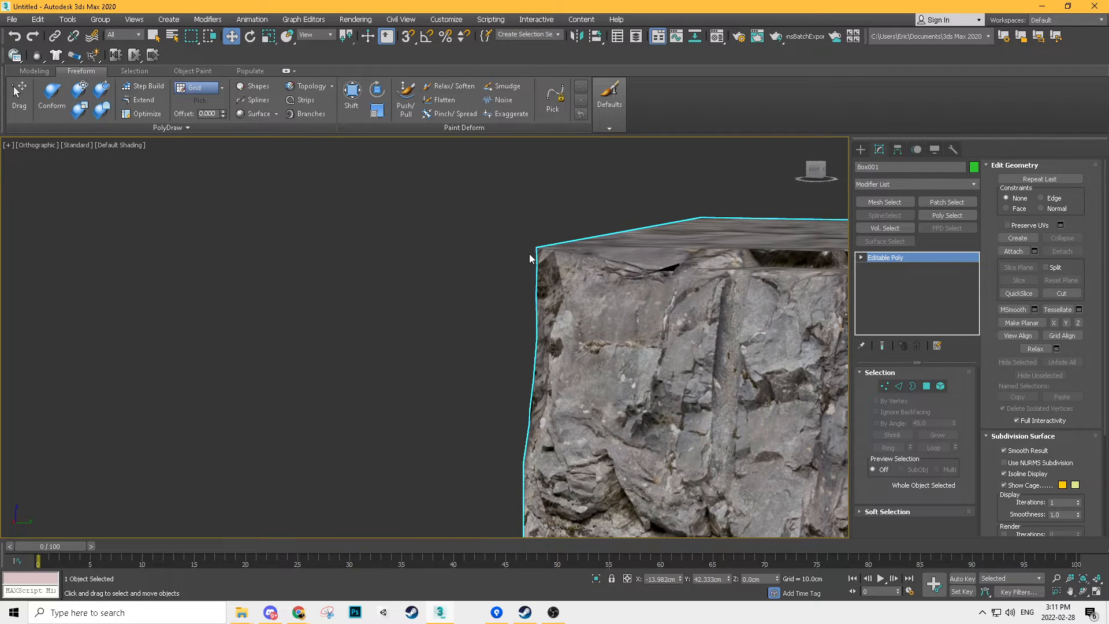
{"action": "left_click", "coordinate": [502, 292]}
{"action": "scroll", "coordinate": [555, 324], "scroll_direction": "down", "scroll_amount": 3}
{"action": "middle_click_drag", "start_coordinate": [555, 327], "coordinate": [485, 355], "text": "alt"}
{"action": "key", "text": "z"}
{"action": "left_click", "coordinate": [554, 345]}
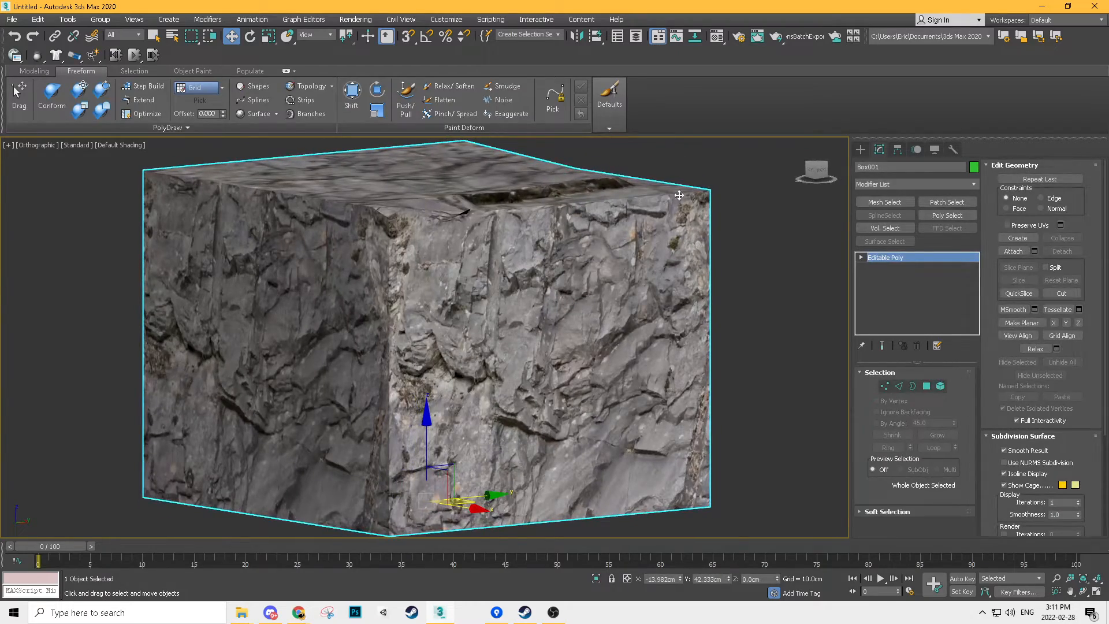
- In edge mode, cut an irregular line from the crack's lower corner over the top edge and down a vertical crack on the front face
{"action": "scroll", "coordinate": [679, 195], "scroll_direction": "up", "scroll_amount": 5}
{"action": "key", "text": "F4"}
{"action": "scroll", "coordinate": [672, 281], "scroll_direction": "up", "scroll_amount": 5}
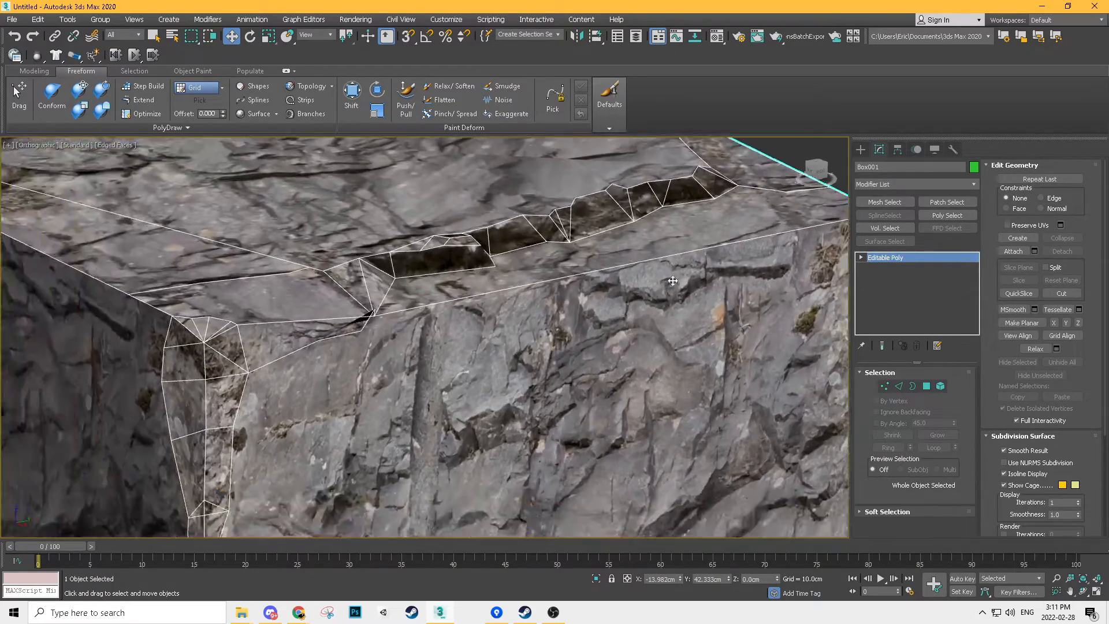
{"action": "left_click", "coordinate": [900, 387]}
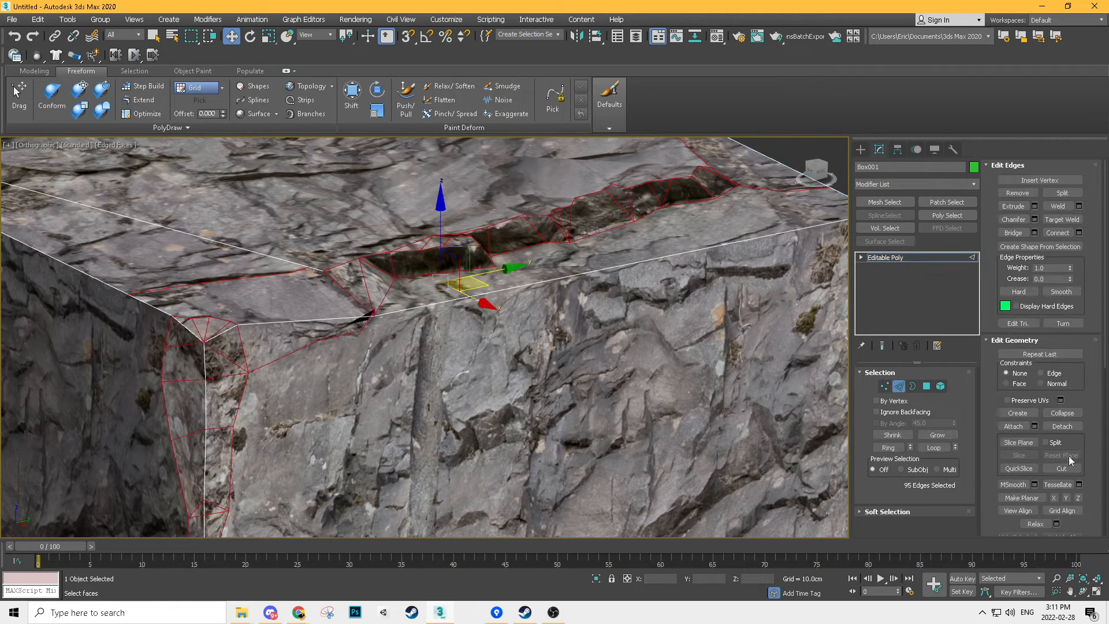
{"action": "left_click", "coordinate": [1062, 468]}
{"action": "scroll", "coordinate": [553, 283], "scroll_direction": "up", "scroll_amount": 6}
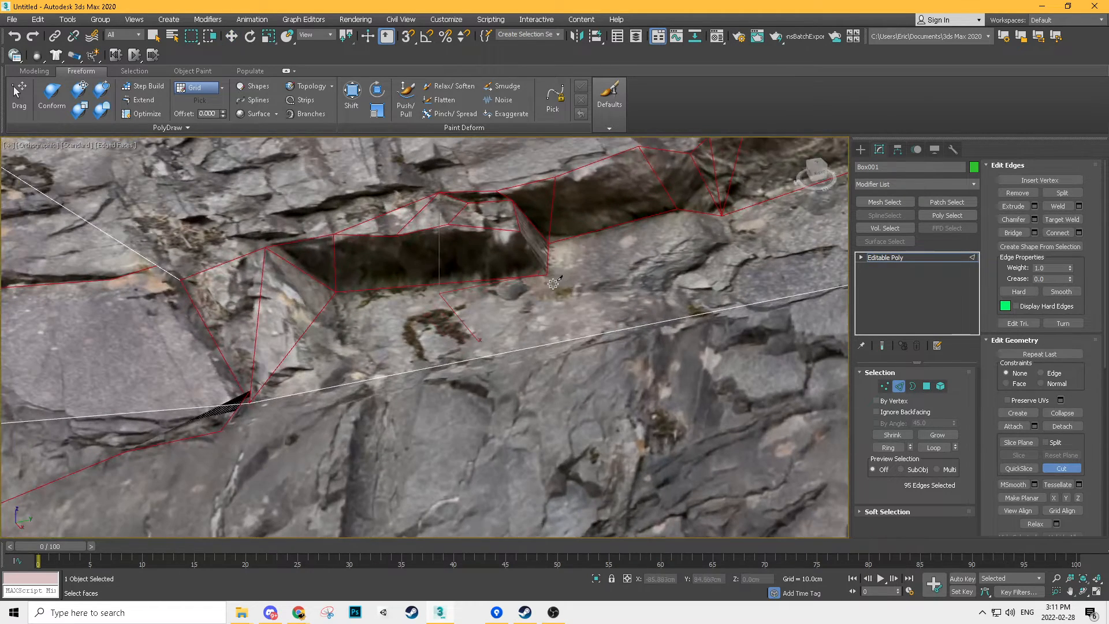
{"action": "left_click", "coordinate": [548, 278]}
{"action": "scroll", "coordinate": [660, 375], "scroll_direction": "down", "scroll_amount": 5}
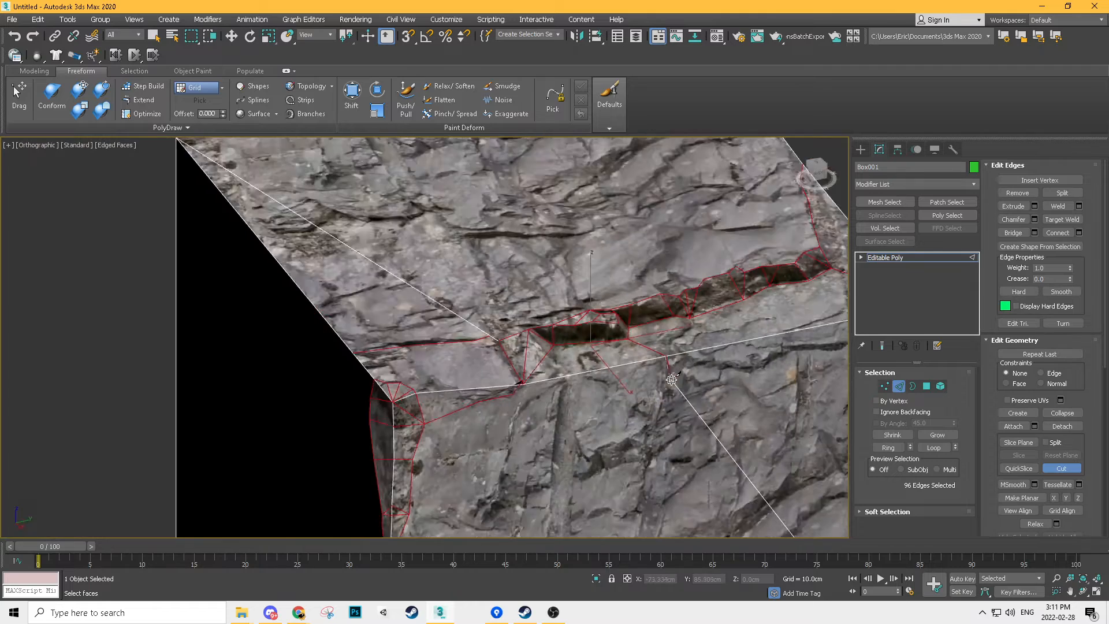
{"action": "middle_click_drag", "start_coordinate": [660, 375], "coordinate": [659, 231]}
{"action": "left_click", "coordinate": [640, 336]}
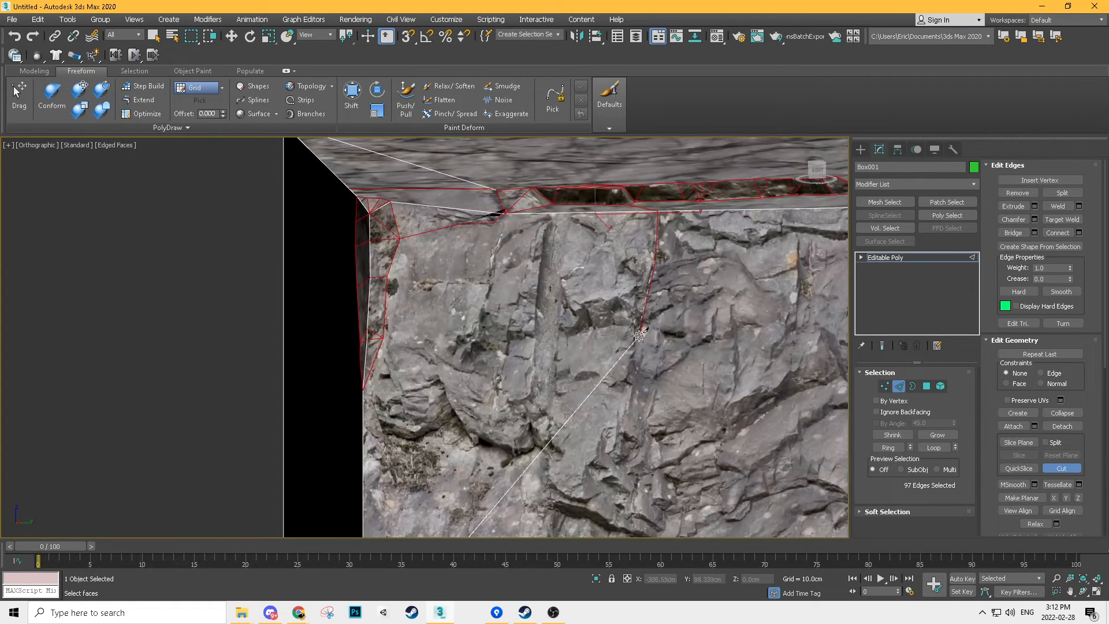
{"action": "left_click", "coordinate": [642, 448]}
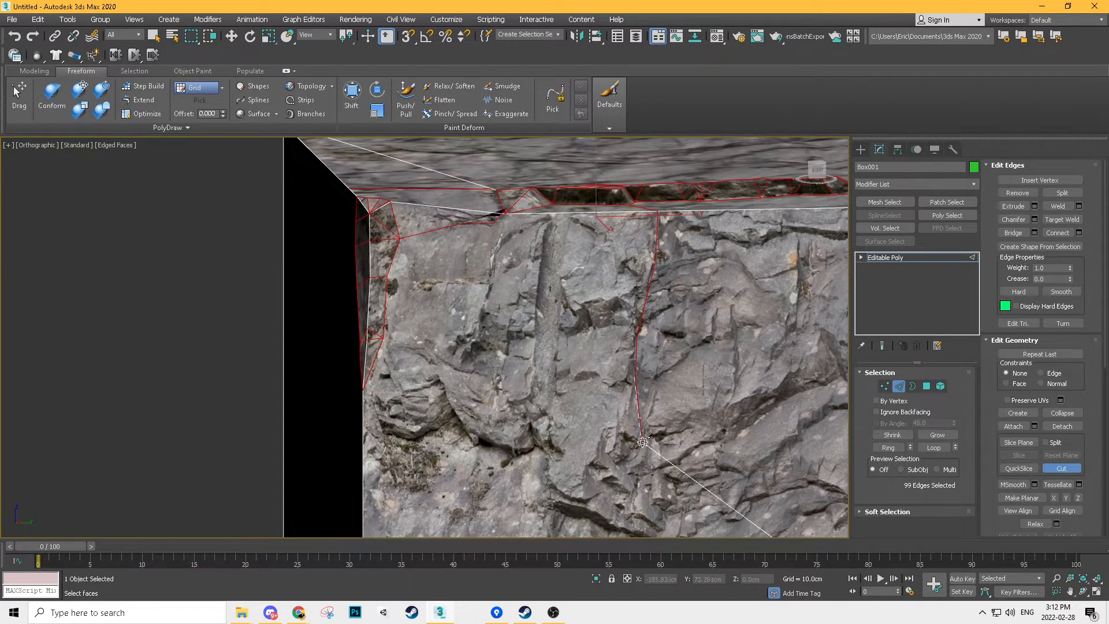
{"action": "scroll", "coordinate": [552, 226], "scroll_direction": "down", "scroll_amount": 2}
{"action": "middle_click_drag", "start_coordinate": [680, 474], "coordinate": [640, 363]}
{"action": "left_click", "coordinate": [552, 356]}
- Cut from the top edge down the vertical groove on the front face, and across to the beveled corner edge
{"action": "scroll", "coordinate": [569, 328], "scroll_direction": "up", "scroll_amount": 3}
{"action": "middle_click_drag", "start_coordinate": [548, 147], "coordinate": [548, 237]}
{"action": "left_click", "coordinate": [531, 164]}
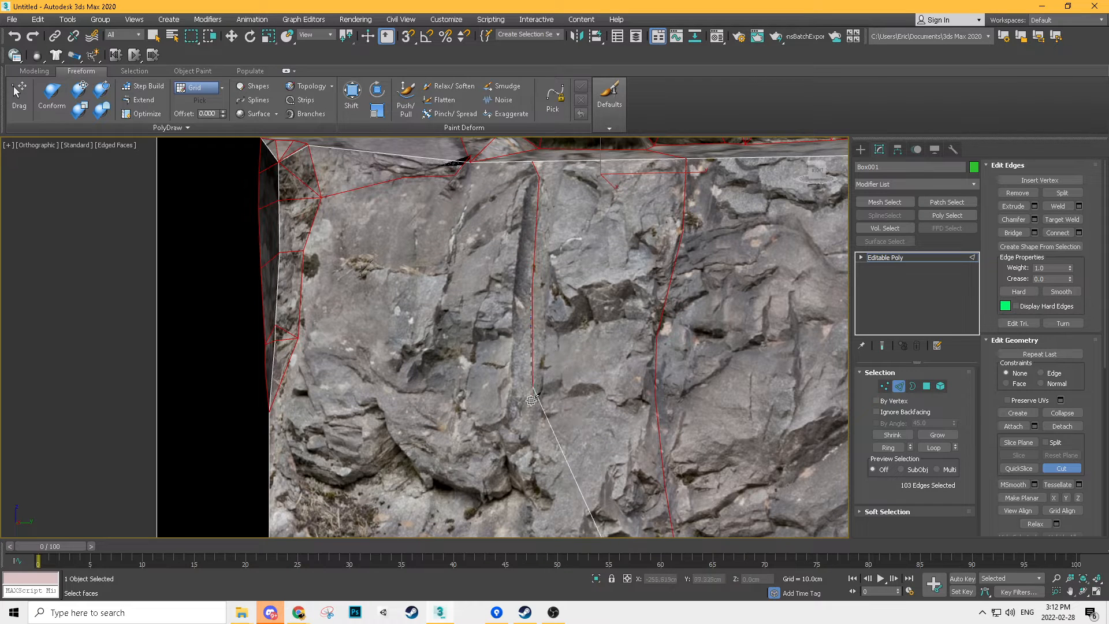
{"action": "left_click", "coordinate": [520, 420]}
{"action": "middle_click_drag", "start_coordinate": [477, 414], "coordinate": [619, 311]}
{"action": "left_click", "coordinate": [411, 309]}
- Cut the outline of the rock ledge from the crack over the top edge and back, and split it with a cut through its middle
{"action": "scroll", "coordinate": [668, 372], "scroll_direction": "down", "scroll_amount": 3}
{"action": "middle_click_drag", "start_coordinate": [668, 372], "coordinate": [600, 399], "text": "alt"}
{"action": "scroll", "coordinate": [614, 200], "scroll_direction": "up", "scroll_amount": 3}
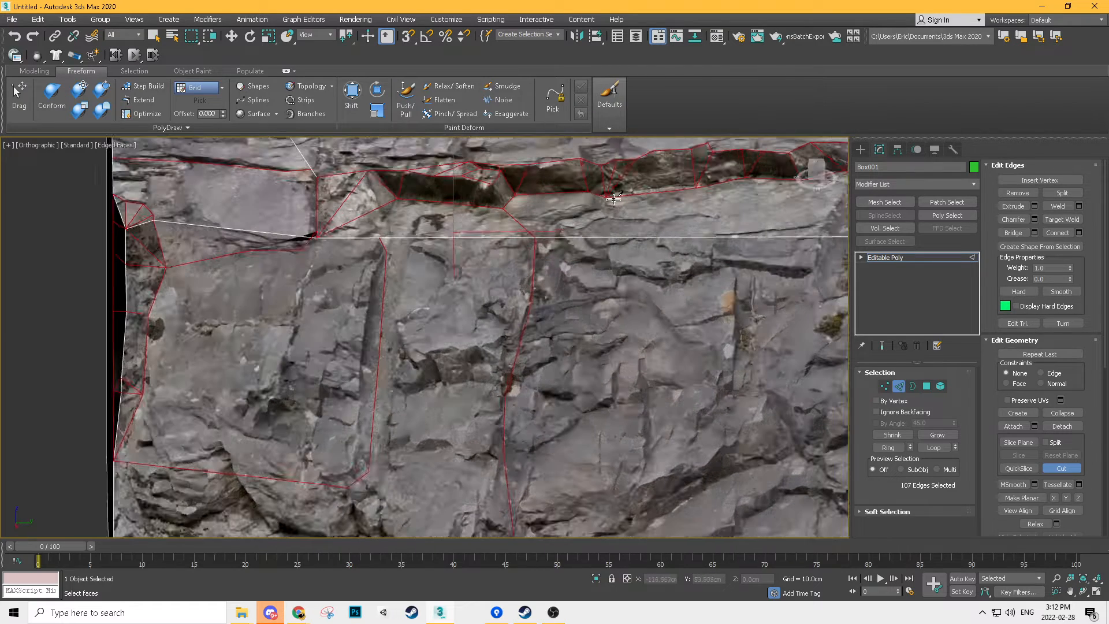
{"action": "left_click", "coordinate": [580, 235]}
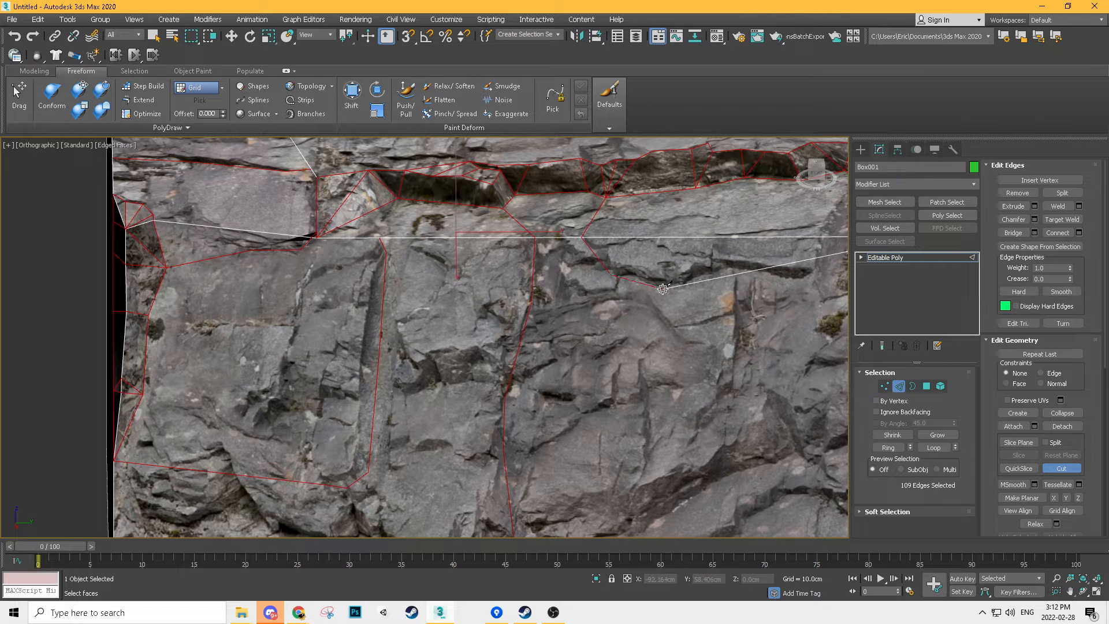
{"action": "left_click", "coordinate": [744, 277]}
{"action": "left_click", "coordinate": [832, 234]}
{"action": "middle_click_drag", "start_coordinate": [830, 237], "coordinate": [641, 333]}
{"action": "left_click", "coordinate": [654, 249]}
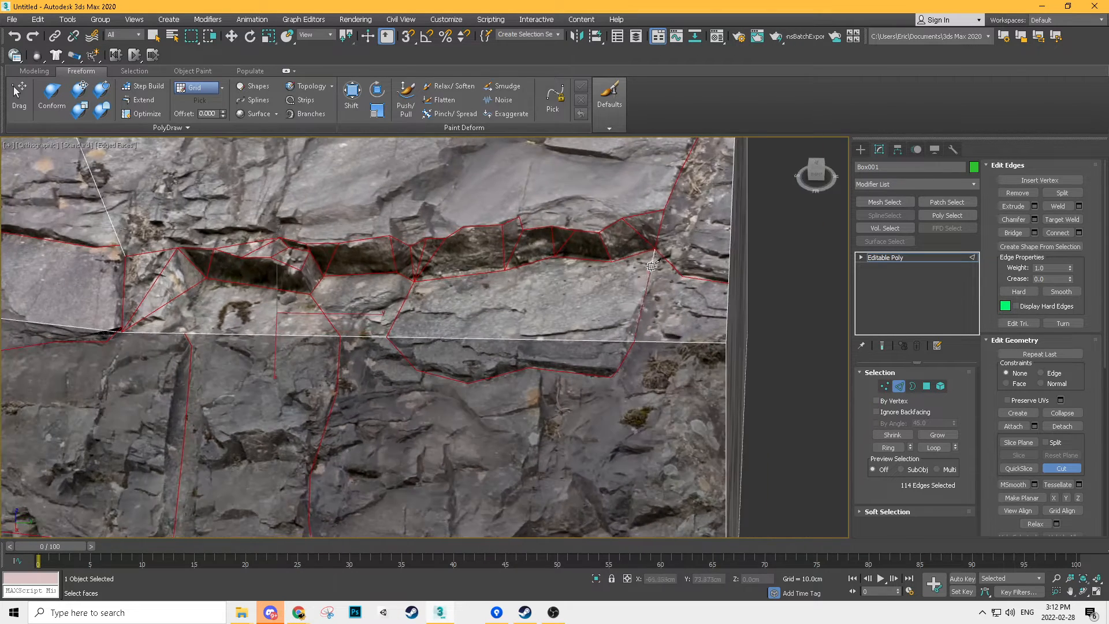
{"action": "right_click", "coordinate": [667, 308]}
{"action": "middle_click_drag", "start_coordinate": [497, 296], "coordinate": [524, 289]}
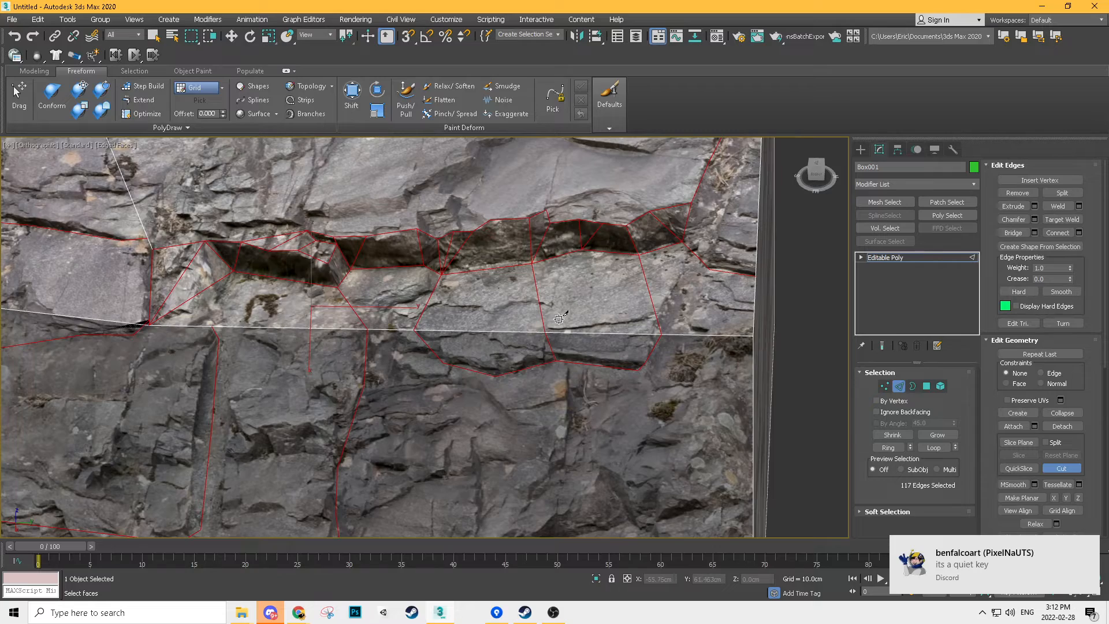
- In vertex mode, move the ledge's middle and near top-edge vertices down and inward
{"action": "middle_click_drag", "start_coordinate": [559, 319], "coordinate": [592, 207], "text": "alt"}
{"action": "key", "text": "1"}
{"action": "key", "text": "w"}
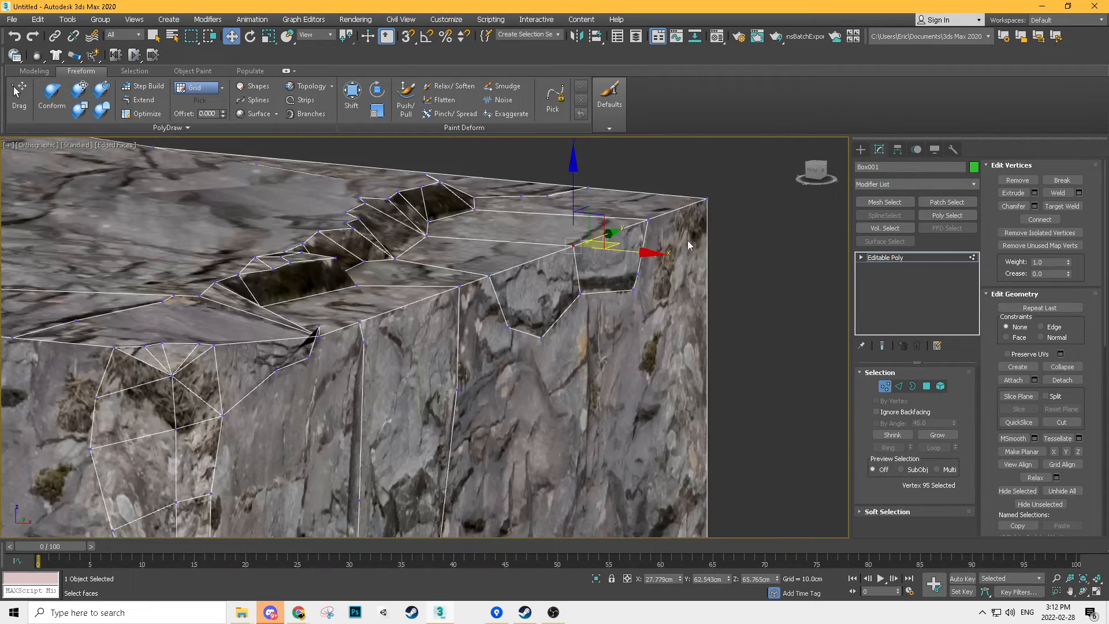
{"action": "left_click", "coordinate": [648, 220], "text": "ctrl"}
{"action": "left_click", "coordinate": [579, 247]}
{"action": "middle_click_drag", "start_coordinate": [580, 247], "coordinate": [589, 242], "text": "alt"}
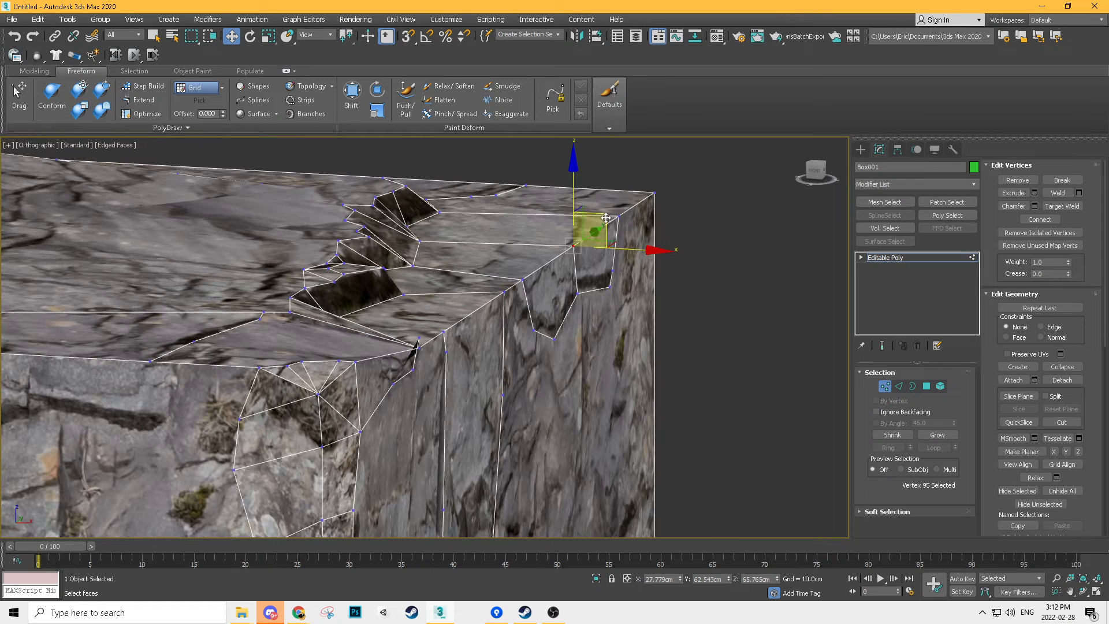
{"action": "left_click", "coordinate": [520, 279]}
{"action": "left_click_drag", "start_coordinate": [555, 252], "coordinate": [540, 269]}
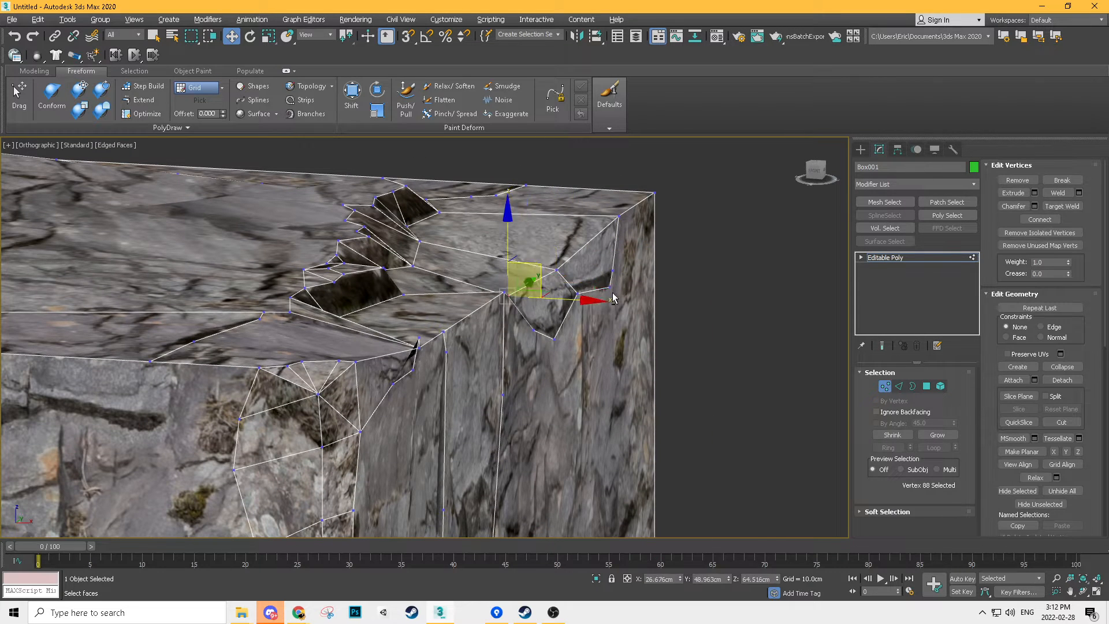
{"action": "middle_click_drag", "start_coordinate": [618, 299], "coordinate": [568, 297], "text": "alt"}
{"action": "left_click_drag", "start_coordinate": [570, 298], "coordinate": [580, 299]}
- Lower and push in the top-edge vertex where the vertical crack cut crosses the edge
{"action": "left_click", "coordinate": [441, 282]}
{"action": "middle_click_drag", "start_coordinate": [442, 283], "coordinate": [501, 237], "text": "alt"}
{"action": "left_click_drag", "start_coordinate": [470, 233], "coordinate": [463, 270]}
{"action": "middle_click_drag", "start_coordinate": [463, 269], "coordinate": [511, 296], "text": "alt"}
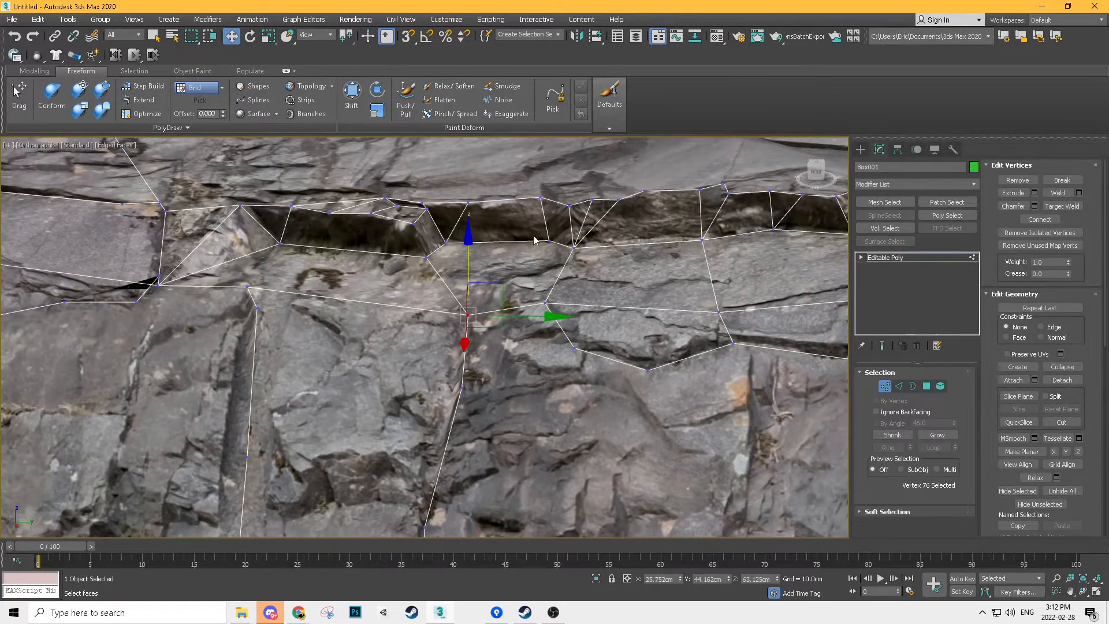
- Connect the crack's lower corner vertices to the ledge's near top-edge vertex and to the vertex above the vertical groove
{"action": "left_click_drag", "start_coordinate": [432, 259], "coordinate": [424, 261]}
{"action": "left_click", "coordinate": [545, 302]}
{"action": "left_click", "coordinate": [425, 257], "text": "ctrl"}
{"action": "middle_click_drag", "start_coordinate": [421, 276], "coordinate": [356, 230], "text": "alt"}
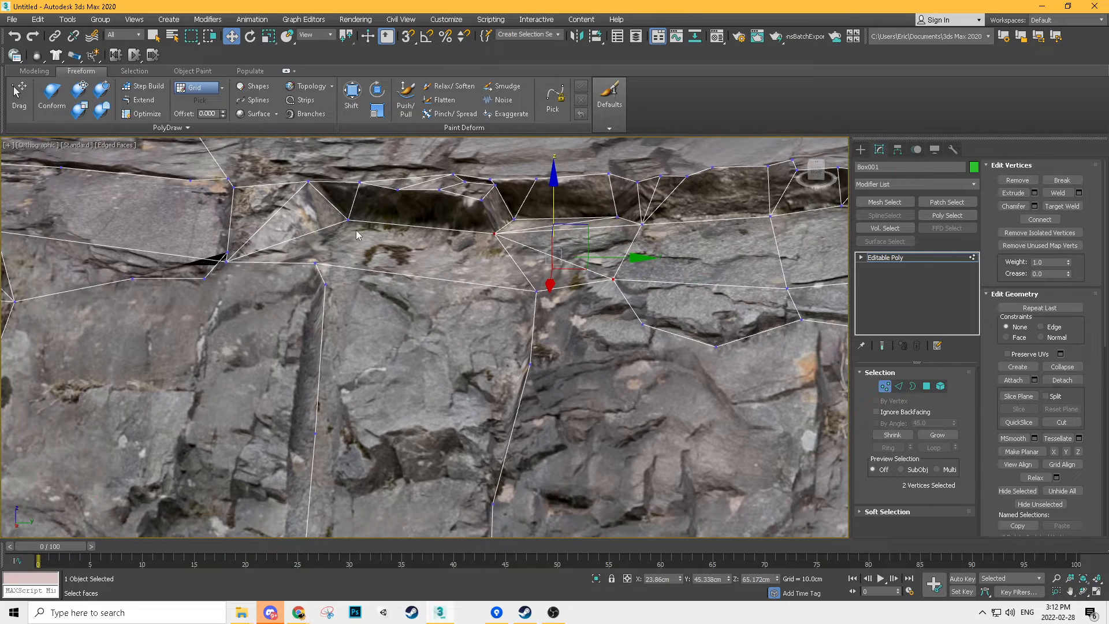
{"action": "left_click_drag", "start_coordinate": [379, 217], "coordinate": [304, 280]}
{"action": "left_click", "coordinate": [315, 263]}
{"action": "mouse_move", "coordinate": [315, 263]}
{"action": "middle_mouse_down", "text": "alt"}
{"action": "mouse_move", "coordinate": [344, 229]}
{"action": "mouse_move", "coordinate": [321, 226]}
{"action": "mouse_move", "coordinate": [317, 256]}
{"action": "middle_mouse_up", "text": "alt"}
- Connect the top-edge vertex beside the dark sliver to the neighbouring cut vertex on the front face
{"action": "left_click", "coordinate": [225, 263]}
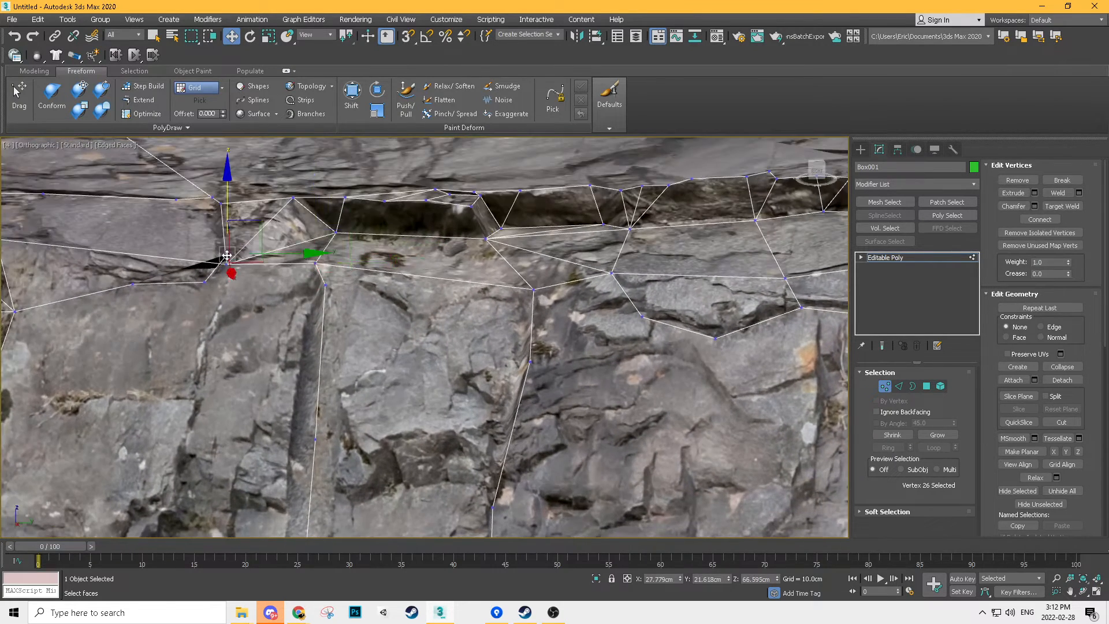
{"action": "left_click", "coordinate": [205, 280]}
{"action": "left_click", "coordinate": [325, 285]}
{"action": "left_click", "coordinate": [315, 231]}
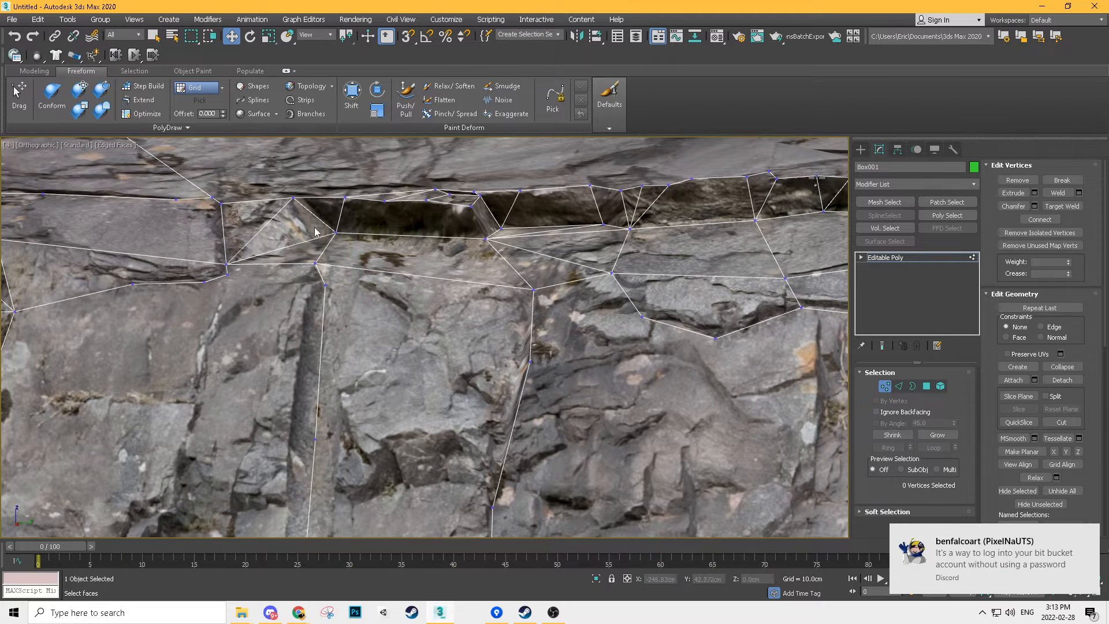
- Move the two vertices at the top of the vertical groove outward along the X axis
{"action": "left_click", "coordinate": [316, 263]}
{"action": "middle_click_drag", "start_coordinate": [316, 265], "coordinate": [329, 293], "text": "alt"}
{"action": "left_click", "coordinate": [320, 286], "text": "ctrl"}
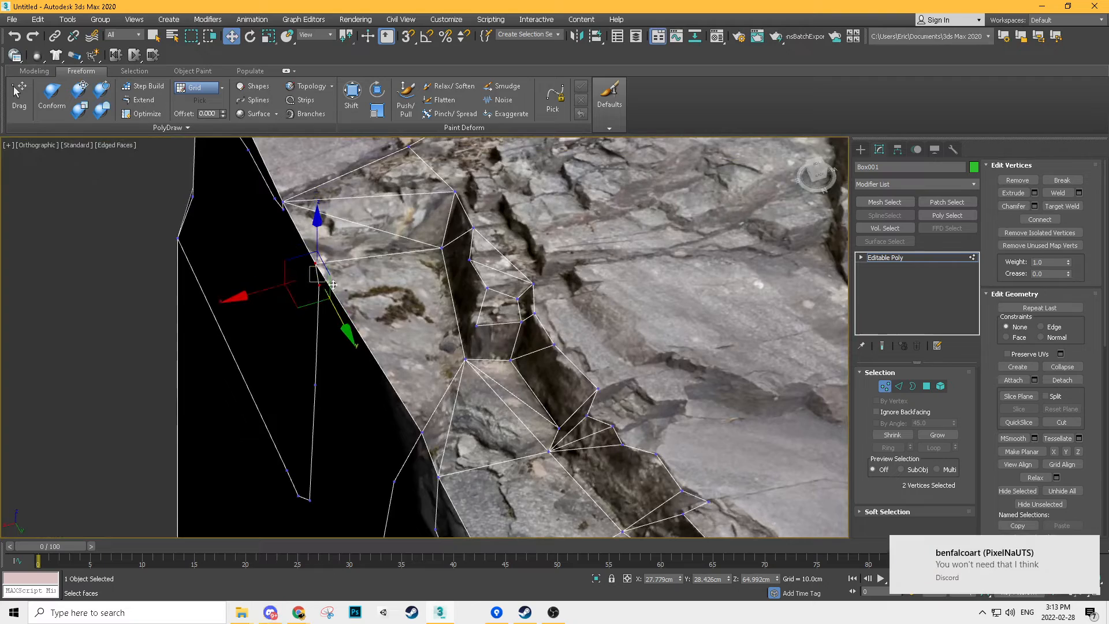
{"action": "left_click_drag", "start_coordinate": [276, 286], "coordinate": [251, 293]}
- Reposition the next vertex along the front top edge and the top-edge vertex at the ledge's far end
{"action": "middle_click_drag", "start_coordinate": [343, 330], "coordinate": [384, 413], "text": "alt"}
{"action": "left_click", "coordinate": [399, 429]}
{"action": "left_click_drag", "start_coordinate": [356, 446], "coordinate": [318, 438]}
{"action": "middle_click_drag", "start_coordinate": [521, 410], "coordinate": [508, 342]}
{"action": "left_click_drag", "start_coordinate": [382, 356], "coordinate": [391, 357]}
{"action": "middle_click_drag", "start_coordinate": [450, 394], "coordinate": [600, 342], "text": "alt"}
{"action": "mouse_move", "coordinate": [408, 434]}
{"action": "middle_mouse_down"}
{"action": "mouse_move", "coordinate": [556, 314]}
{"action": "mouse_move", "coordinate": [542, 296]}
{"action": "mouse_move", "coordinate": [640, 279]}
{"action": "middle_mouse_up"}
- Leave vertex mode and examine the reshaped rock's silhouette and shading from all around without the edge display
{"action": "key", "text": "F4"}
{"action": "scroll", "coordinate": [543, 327], "scroll_direction": "down", "scroll_amount": 5}
{"action": "mouse_move", "coordinate": [640, 278]}
{"action": "middle_mouse_down", "text": "alt"}
{"action": "mouse_move", "coordinate": [699, 300]}
{"action": "mouse_move", "coordinate": [652, 279]}
{"action": "mouse_move", "coordinate": [561, 287]}
{"action": "mouse_move", "coordinate": [706, 330]}
{"action": "mouse_move", "coordinate": [889, 358]}
{"action": "middle_mouse_up", "text": "alt"}
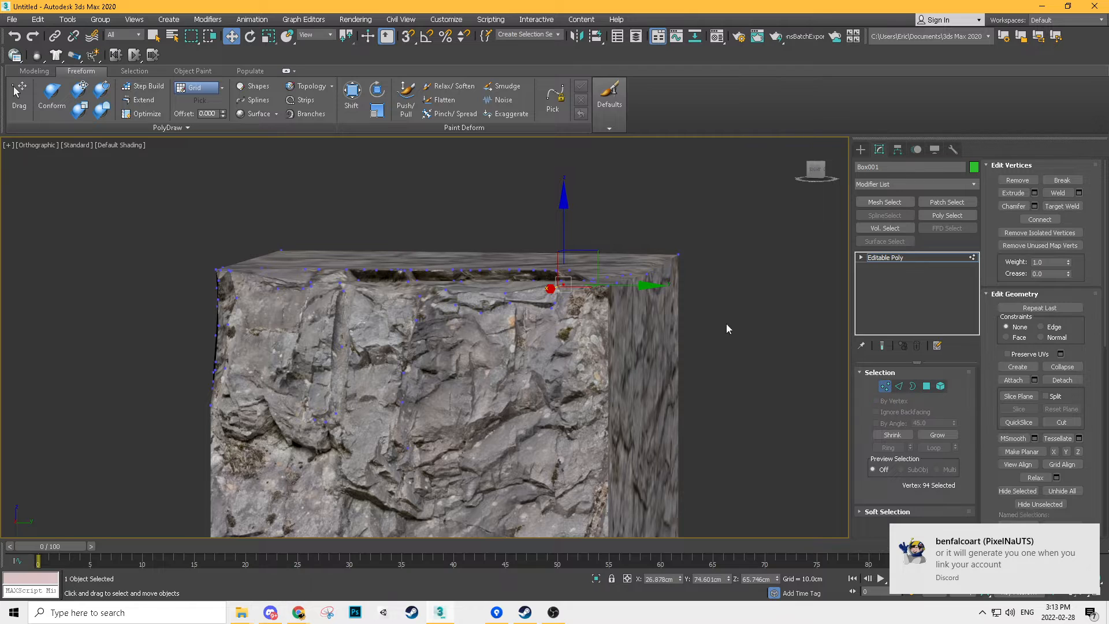
{"action": "key", "text": "1"}
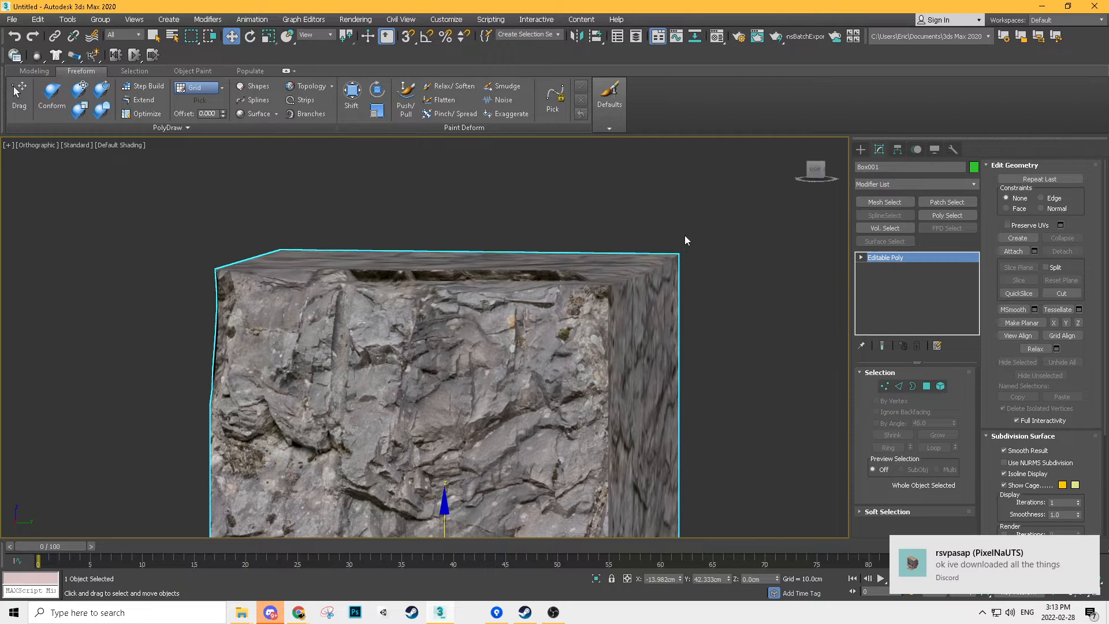
{"action": "left_click", "coordinate": [744, 288]}
{"action": "scroll", "coordinate": [734, 294], "scroll_direction": "down", "scroll_amount": 4}
{"action": "middle_click_drag", "start_coordinate": [693, 363], "coordinate": [672, 326]}
{"action": "scroll", "coordinate": [673, 327], "scroll_direction": "up", "scroll_amount": 2}
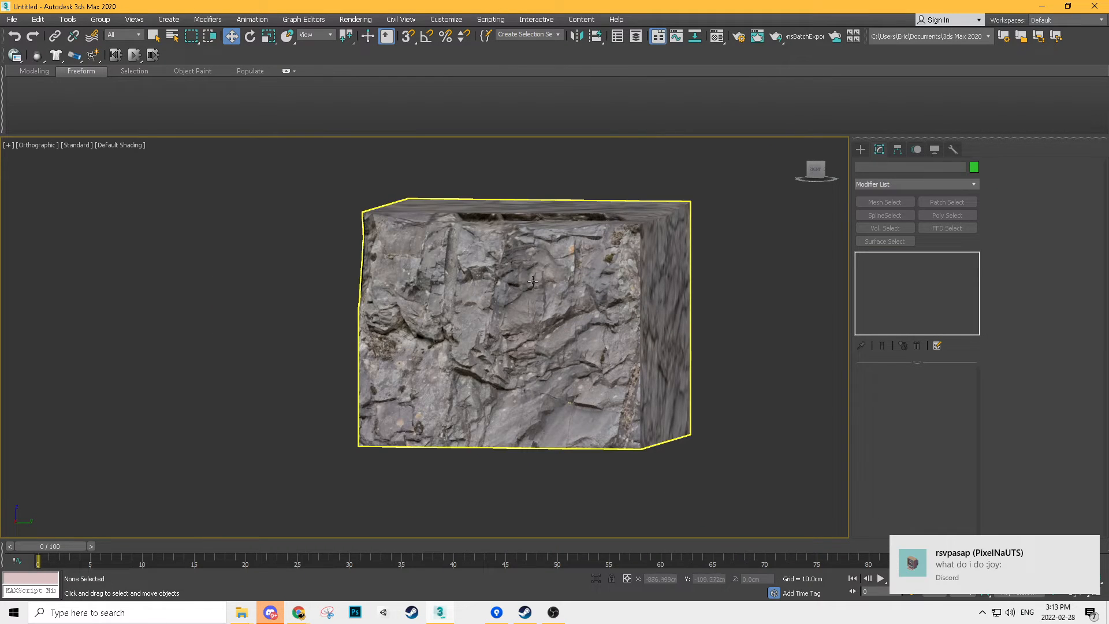
{"action": "left_click", "coordinate": [519, 304]}
{"action": "middle_click_drag", "start_coordinate": [595, 344], "coordinate": [451, 401], "text": "alt"}
{"action": "middle_click_drag", "start_coordinate": [671, 238], "coordinate": [601, 388]}
{"action": "left_click", "coordinate": [709, 245]}
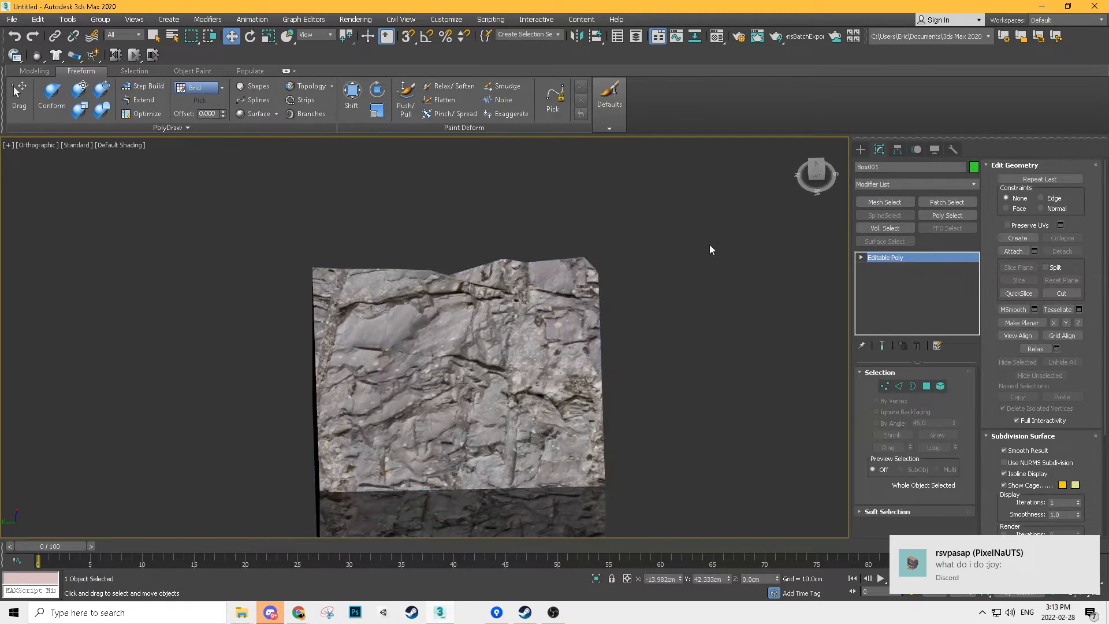
{"action": "scroll", "coordinate": [480, 264], "scroll_direction": "up", "scroll_amount": 4}
{"action": "middle_click_drag", "start_coordinate": [481, 264], "coordinate": [339, 489], "text": "alt"}
{"action": "middle_click_drag", "start_coordinate": [465, 429], "coordinate": [489, 376], "text": "alt"}
{"action": "left_click", "coordinate": [489, 376]}
- In vertex mode, connect the facing vertices across the vertical cuts on the front face just below the top edge
{"action": "middle_click_drag", "start_coordinate": [569, 320], "coordinate": [281, 192], "text": "alt"}
{"action": "scroll", "coordinate": [403, 272], "scroll_direction": "up", "scroll_amount": 5}
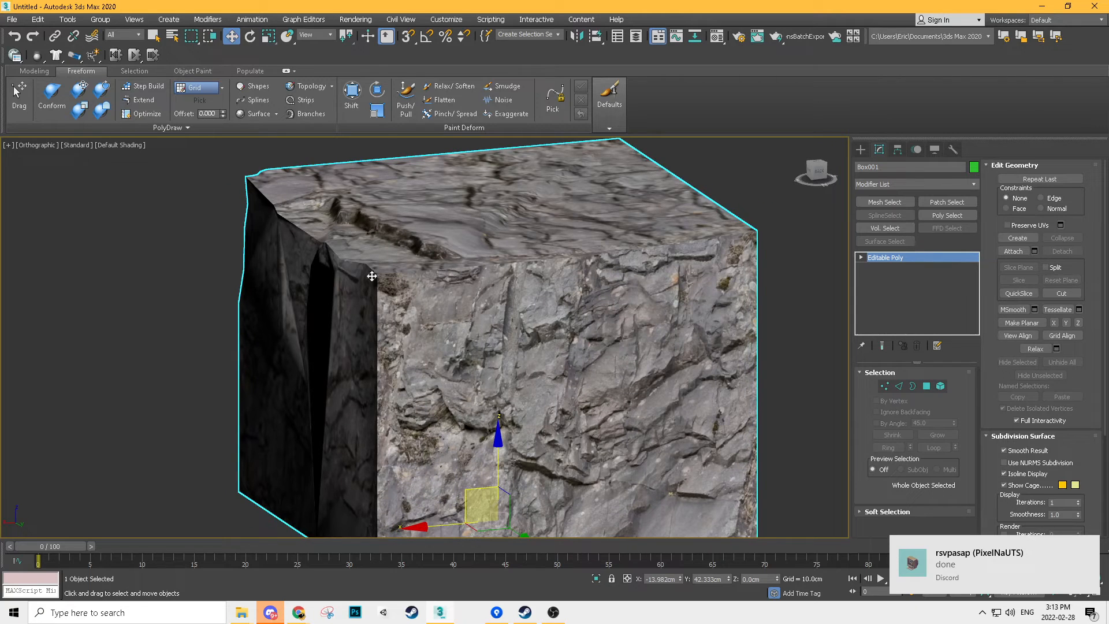
{"action": "scroll", "coordinate": [298, 234], "scroll_direction": "up", "scroll_amount": 3}
{"action": "middle_click_drag", "start_coordinate": [352, 255], "coordinate": [456, 275]}
{"action": "scroll", "coordinate": [404, 275], "scroll_direction": "up", "scroll_amount": 2}
{"action": "key", "text": "F4"}
{"action": "key", "text": "1"}
{"action": "left_click_drag", "start_coordinate": [489, 322], "coordinate": [411, 350]}
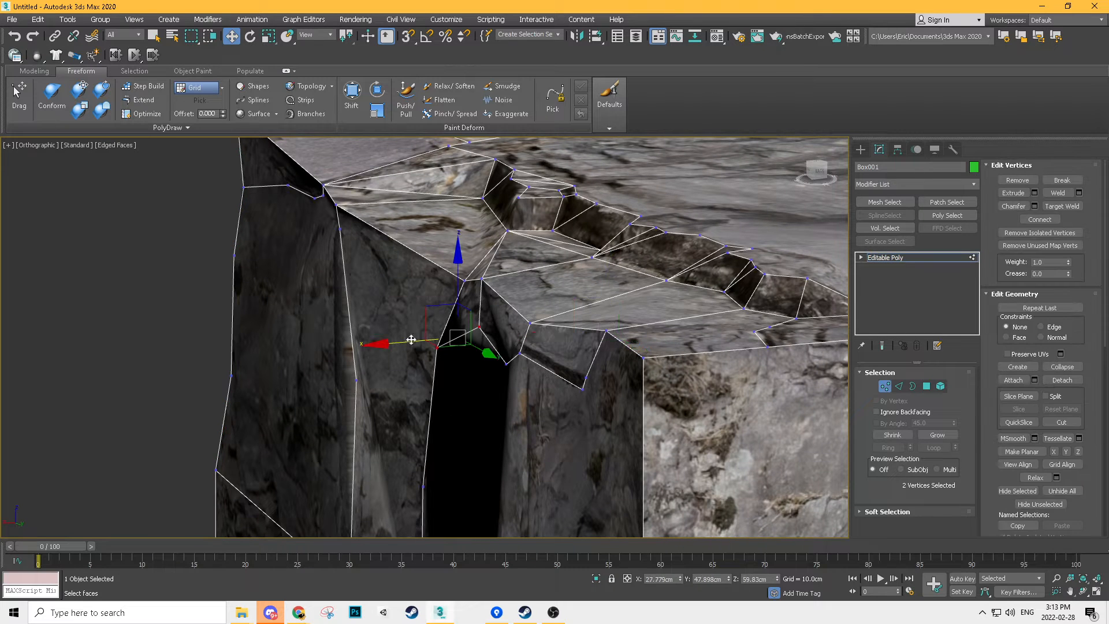
{"action": "left_click_drag", "start_coordinate": [435, 399], "coordinate": [439, 400]}
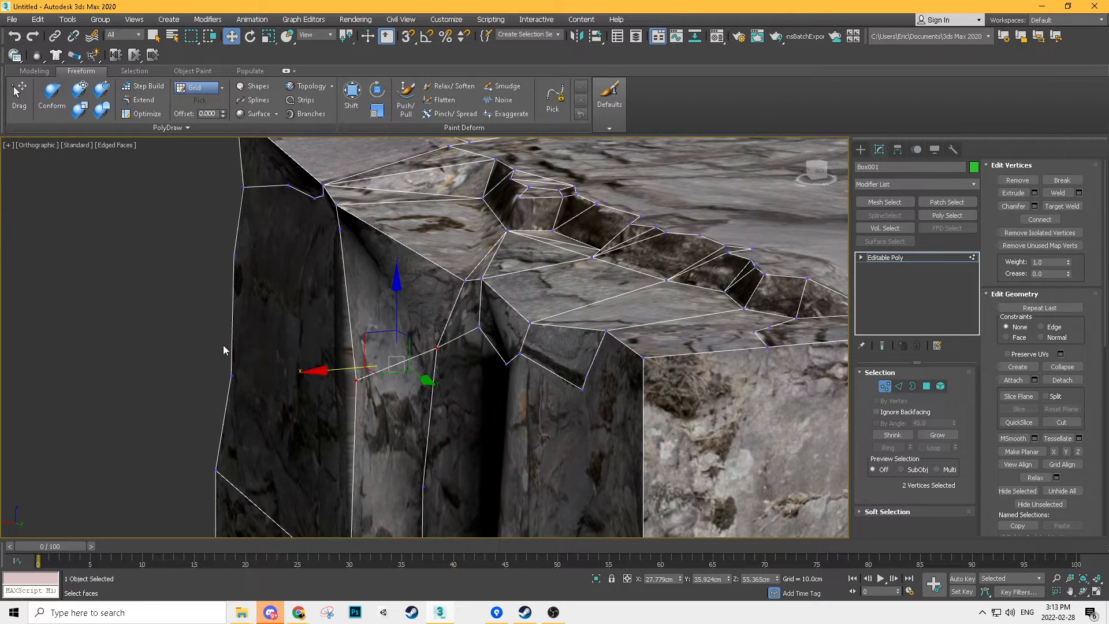
- Connect further groups of vertices across the front face and along the top edge beside the ledge
{"action": "key", "text": "ctrl+shift+e"}
{"action": "left_click_drag", "start_coordinate": [185, 265], "coordinate": [183, 264]}
{"action": "key", "text": "ctrl+shift+e"}
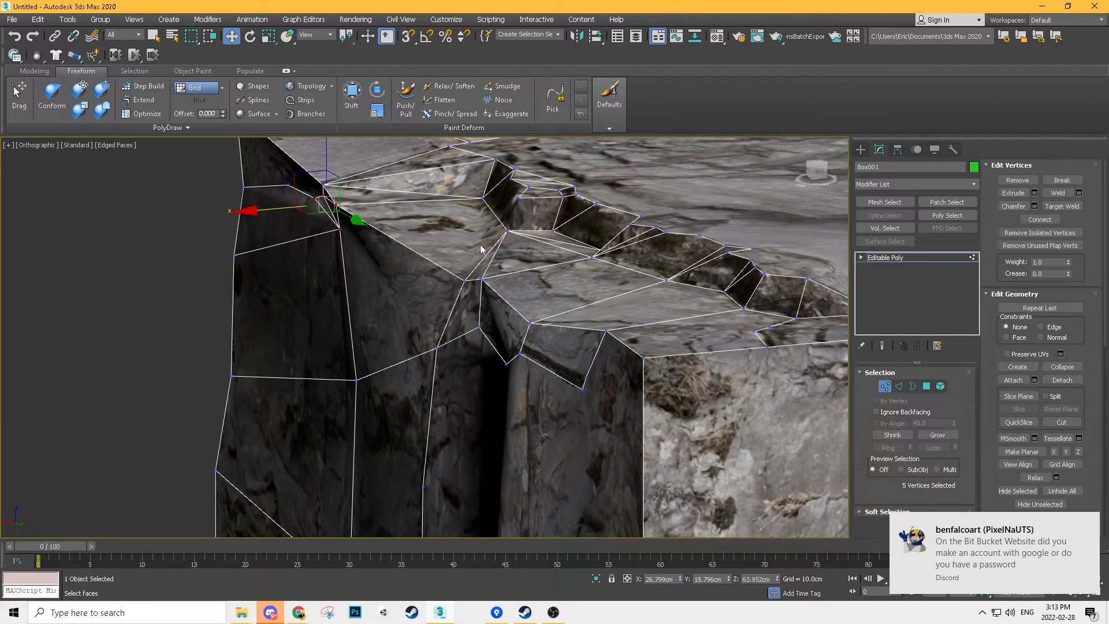
{"action": "left_click_drag", "start_coordinate": [355, 309], "coordinate": [335, 353]}
{"action": "key", "text": "ctrl+shift+e"}
{"action": "left_click_drag", "start_coordinate": [446, 298], "coordinate": [445, 300]}
{"action": "left_click_drag", "start_coordinate": [361, 220], "coordinate": [311, 247], "text": "ctrl"}
{"action": "key", "text": "ctrl+shift+e"}
- Move the front top-edge vertex where the ledge lines converge slightly down and inward along the X axis
{"action": "left_click", "coordinate": [337, 205]}
{"action": "middle_click_drag", "start_coordinate": [381, 218], "coordinate": [357, 221], "text": "alt"}
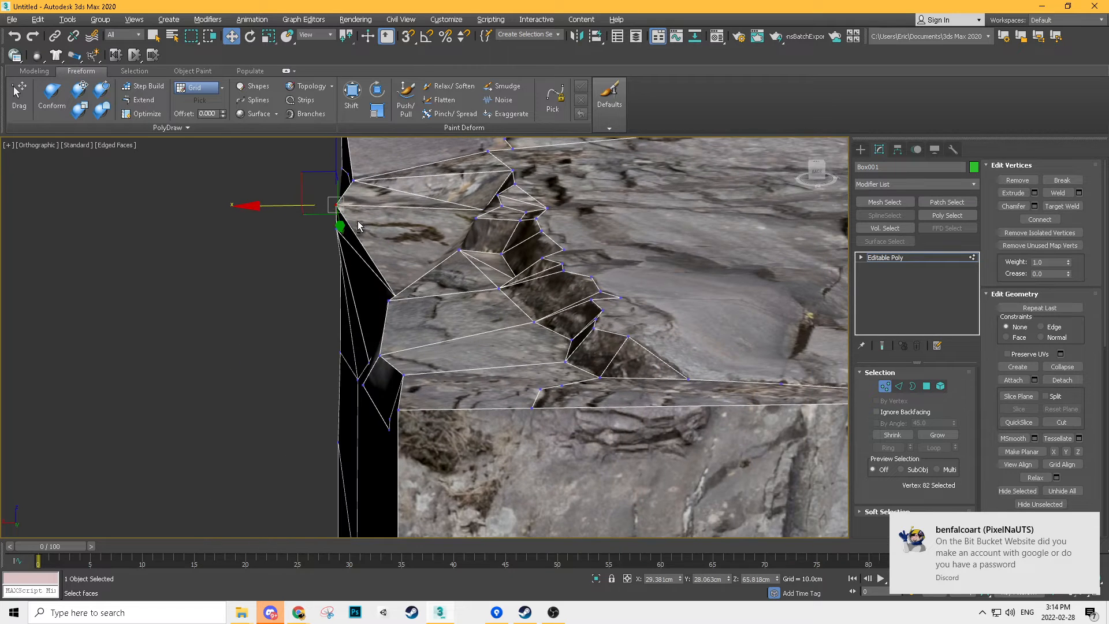
{"action": "middle_click_drag", "start_coordinate": [285, 206], "coordinate": [357, 159], "text": "alt"}
{"action": "left_click_drag", "start_coordinate": [345, 157], "coordinate": [345, 165]}
{"action": "left_click_drag", "start_coordinate": [303, 214], "coordinate": [310, 213]}
- In edge mode, cut an irregular line on the top face around the dark pocket near the box's corner, ending at the rim
{"action": "middle_click_drag", "start_coordinate": [285, 194], "coordinate": [317, 332], "text": "alt"}
{"action": "left_click", "coordinate": [306, 282]}
{"action": "scroll", "coordinate": [307, 306], "scroll_direction": "up", "scroll_amount": 4}
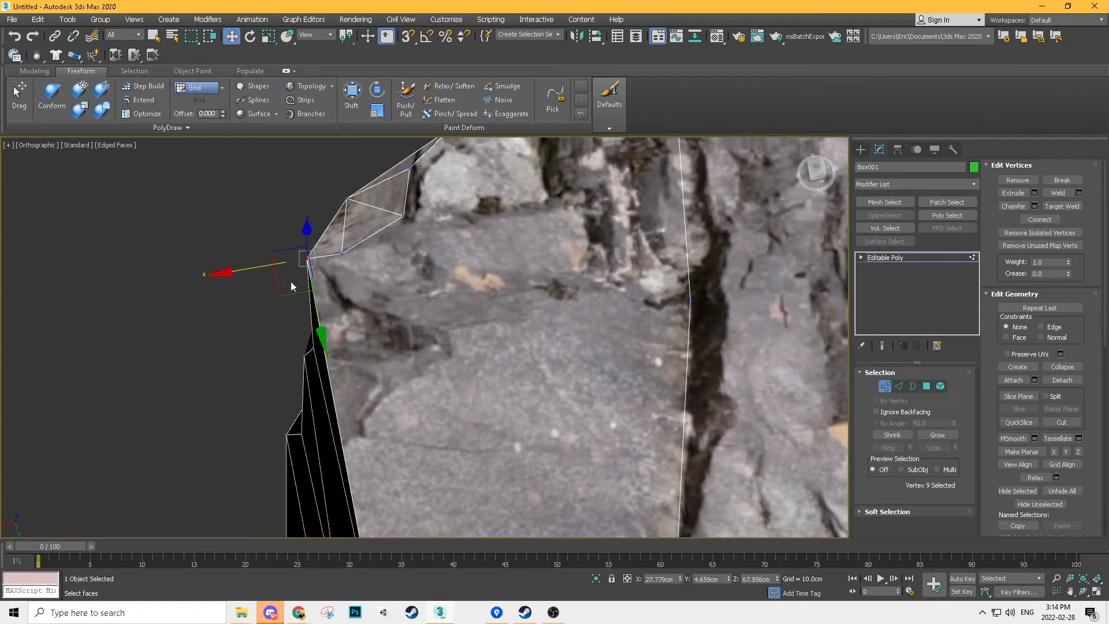
{"action": "middle_click_drag", "start_coordinate": [362, 439], "coordinate": [704, 436], "text": "alt"}
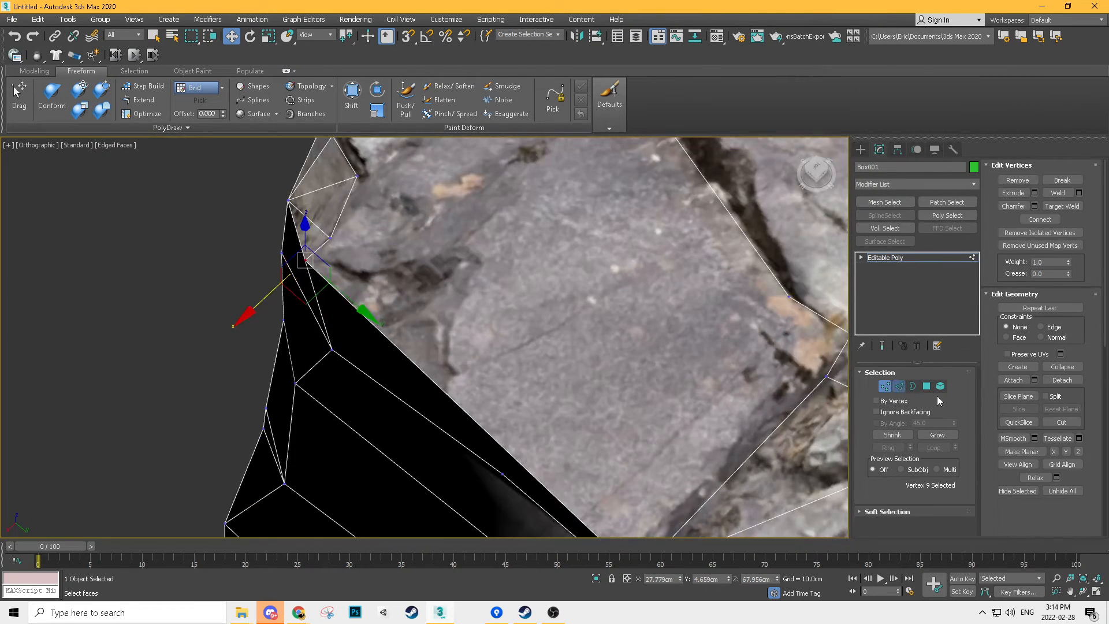
{"action": "left_click", "coordinate": [900, 387]}
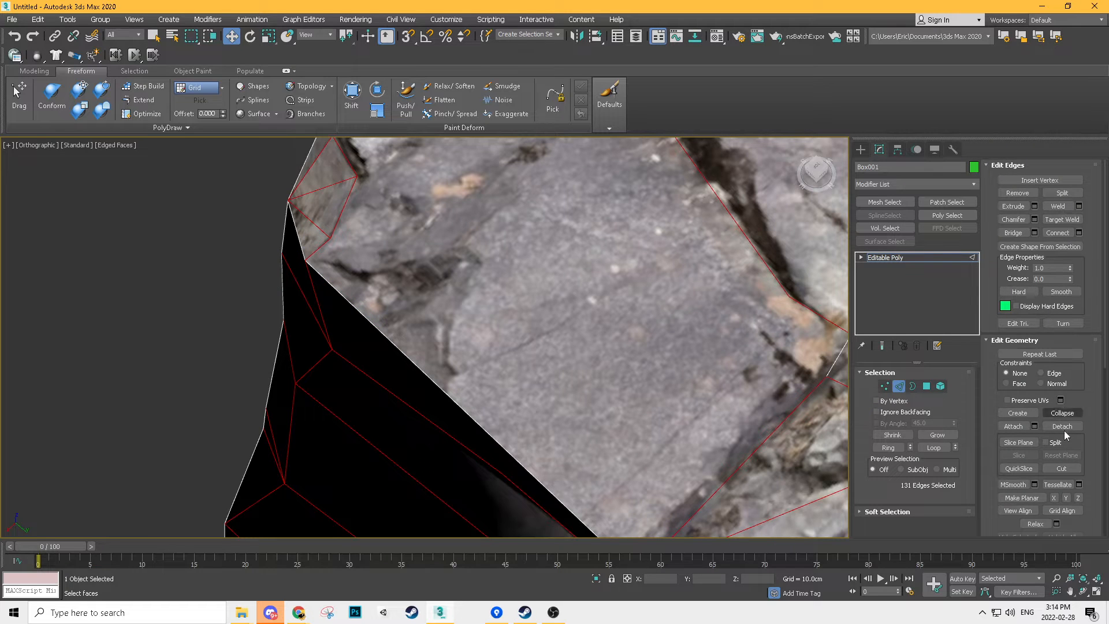
{"action": "left_click", "coordinate": [325, 278]}
{"action": "left_click", "coordinate": [789, 296]}
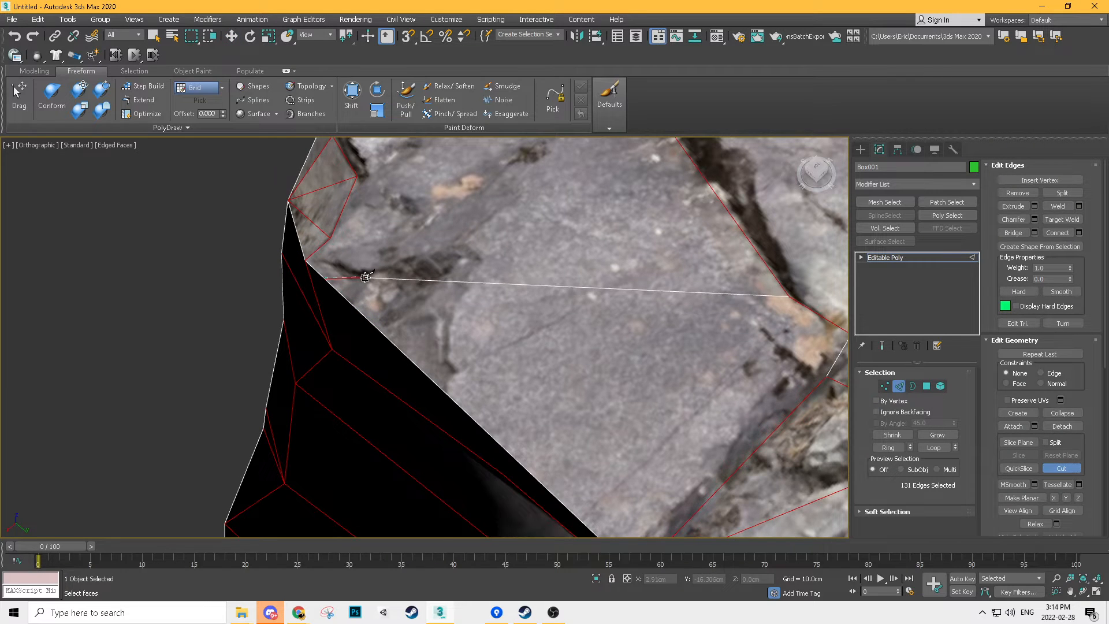
{"action": "left_click", "coordinate": [468, 247]}
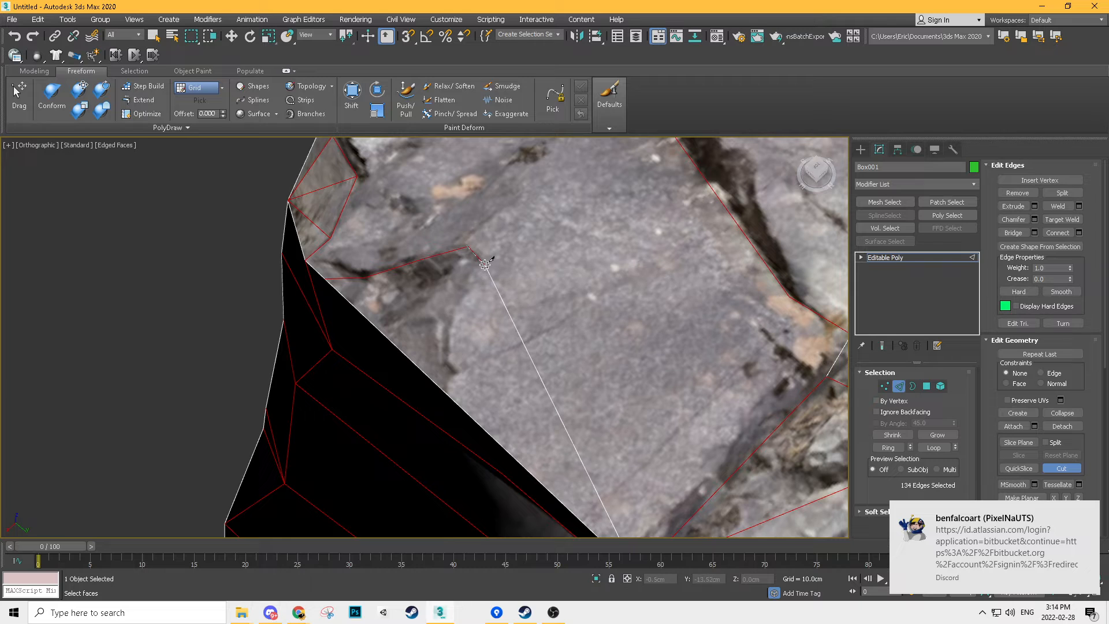
{"action": "left_click", "coordinate": [454, 319]}
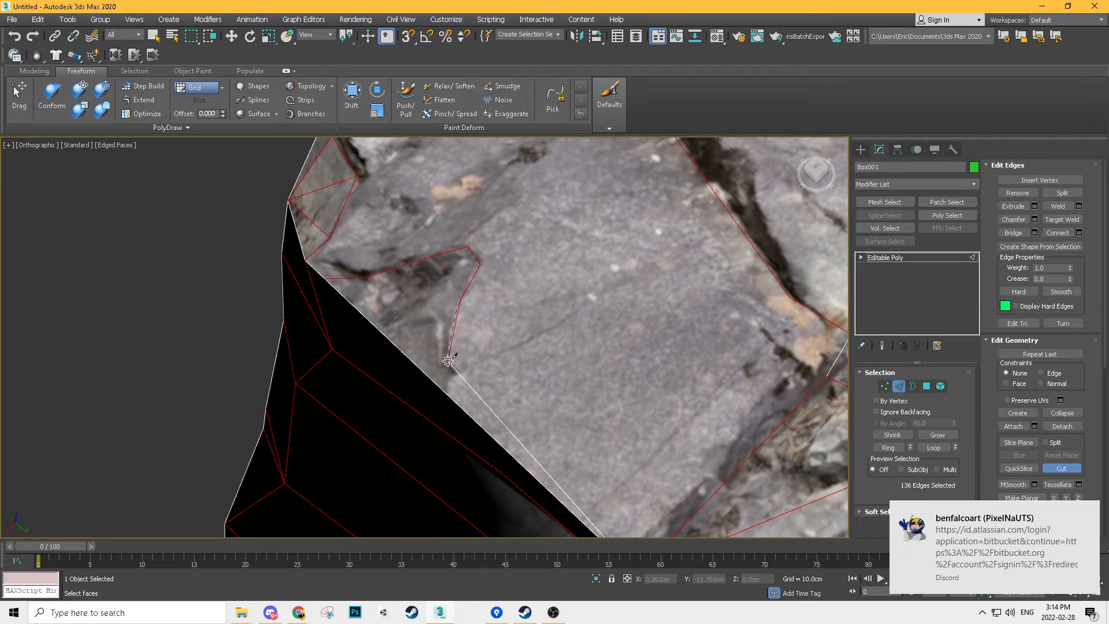
{"action": "left_click", "coordinate": [446, 396]}
- Continue the cut from the rim down the side face and along the crack to the existing line
{"action": "middle_click_drag", "start_coordinate": [446, 396], "coordinate": [486, 277], "text": "alt"}
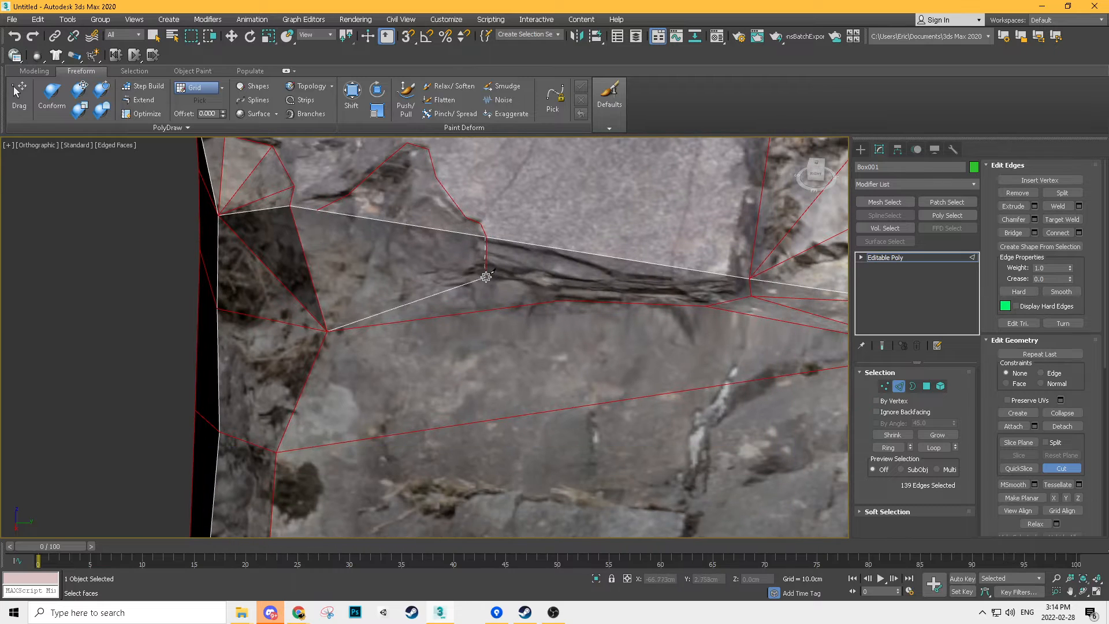
{"action": "left_click", "coordinate": [556, 303]}
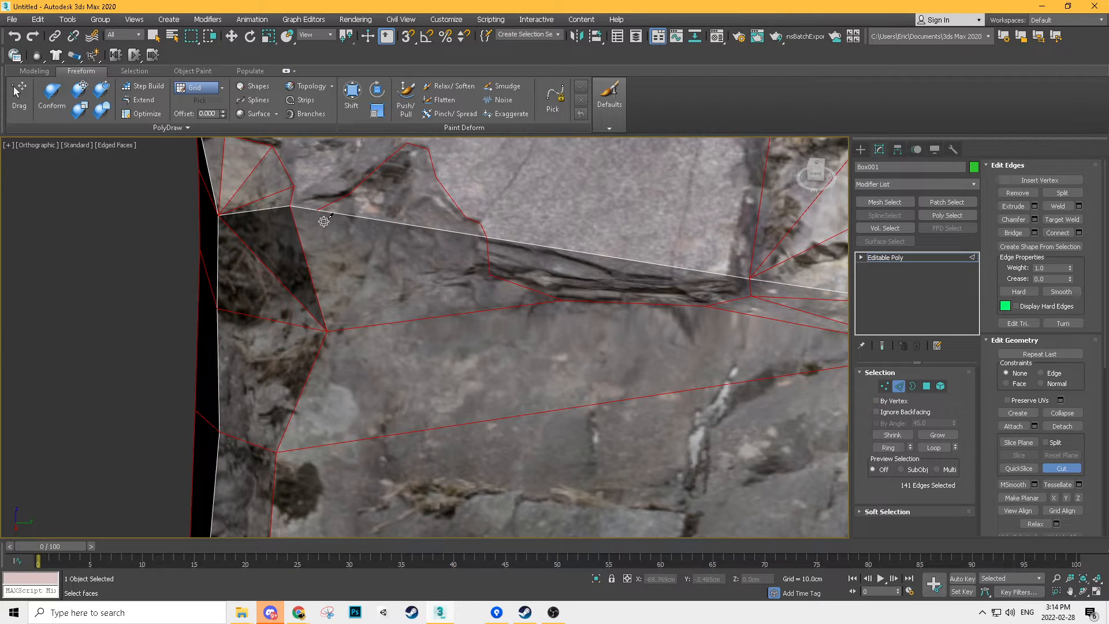
{"action": "middle_click_drag", "start_coordinate": [319, 221], "coordinate": [327, 306], "text": "alt"}
{"action": "scroll", "coordinate": [327, 306], "scroll_direction": "up", "scroll_amount": 2}
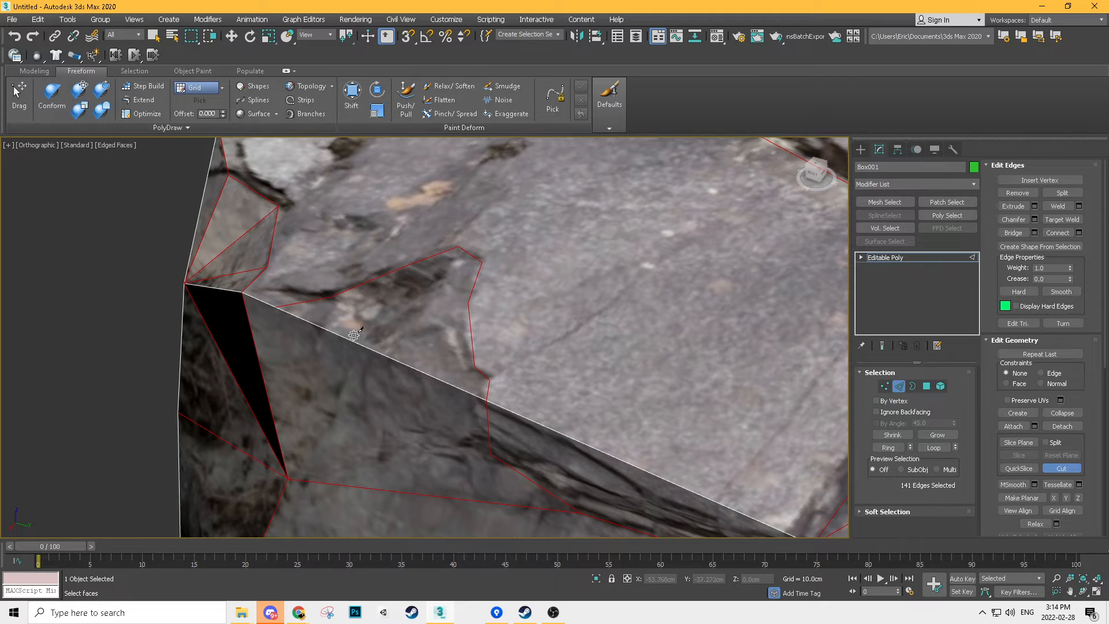
- Cut from the pocket outline's inner corners to a point inside it, and from the rim's middle down to the side-face vertex
{"action": "left_click", "coordinate": [457, 248]}
{"action": "left_click", "coordinate": [430, 307]}
{"action": "left_click", "coordinate": [483, 262]}
{"action": "right_click", "coordinate": [419, 315]}
{"action": "key", "text": "1"}
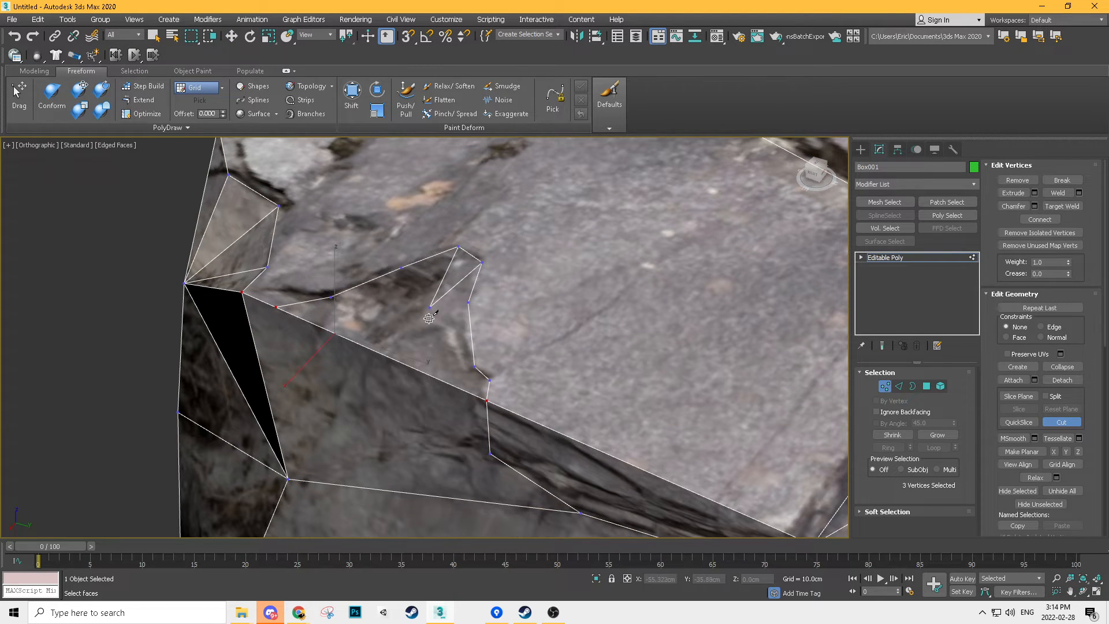
{"action": "left_click", "coordinate": [380, 354]}
{"action": "left_click", "coordinate": [285, 475]}
{"action": "right_click", "coordinate": [303, 474]}
- Move the new rim vertex and the point inside the pocket inward and down to sink the recess
{"action": "middle_click_drag", "start_coordinate": [432, 434], "coordinate": [354, 342], "text": "alt"}
{"action": "key", "text": "w"}
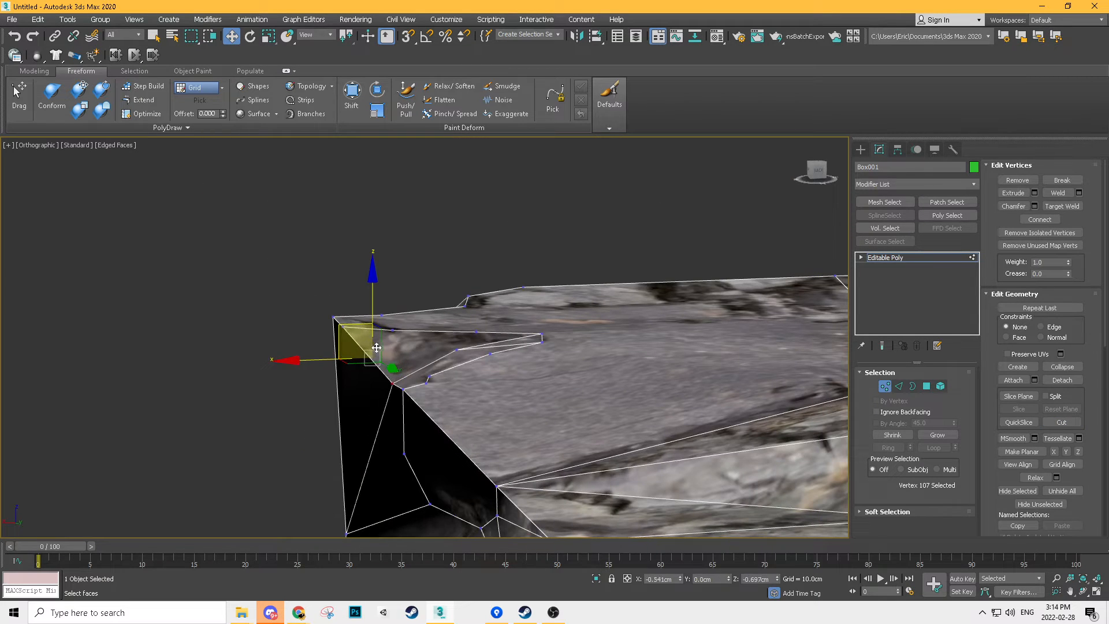
{"action": "left_click_drag", "start_coordinate": [356, 321], "coordinate": [380, 346]}
{"action": "left_click", "coordinate": [458, 349]}
{"action": "left_click_drag", "start_coordinate": [443, 327], "coordinate": [472, 341]}
{"action": "left_click_drag", "start_coordinate": [462, 383], "coordinate": [462, 379]}
- Connect the two vertices at the pocket outline's inner tip to the vertex on the long crack behind it
{"action": "middle_click_drag", "start_coordinate": [463, 379], "coordinate": [531, 411], "text": "alt"}
{"action": "middle_click_drag", "start_coordinate": [491, 303], "coordinate": [480, 213], "text": "alt"}
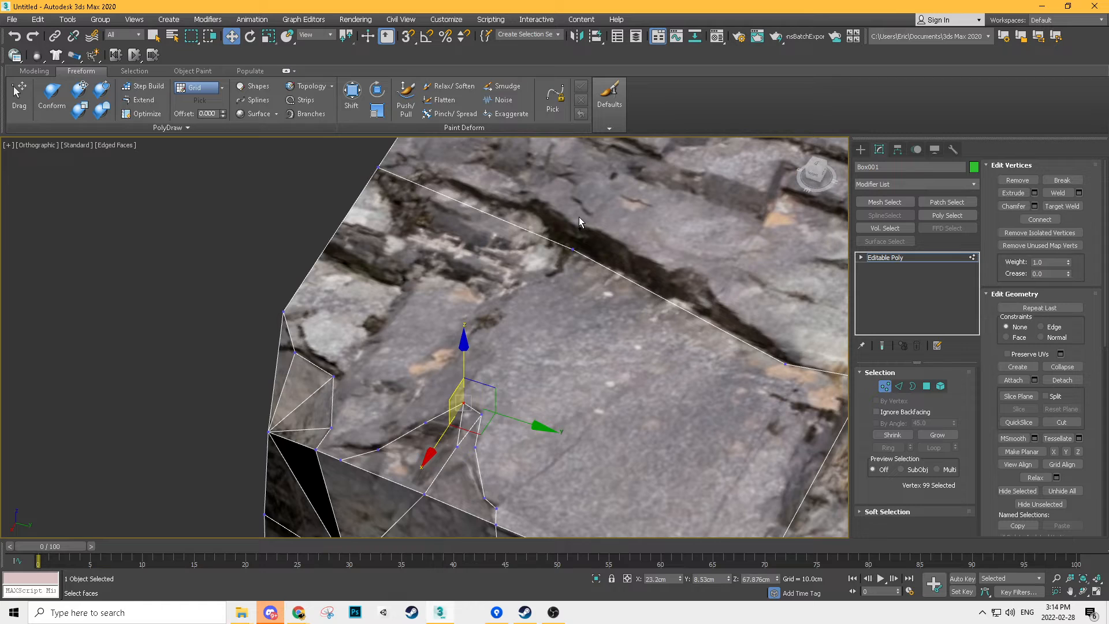
{"action": "left_click", "coordinate": [573, 249], "text": "ctrl"}
{"action": "left_click_drag", "start_coordinate": [612, 227], "coordinate": [548, 273]}
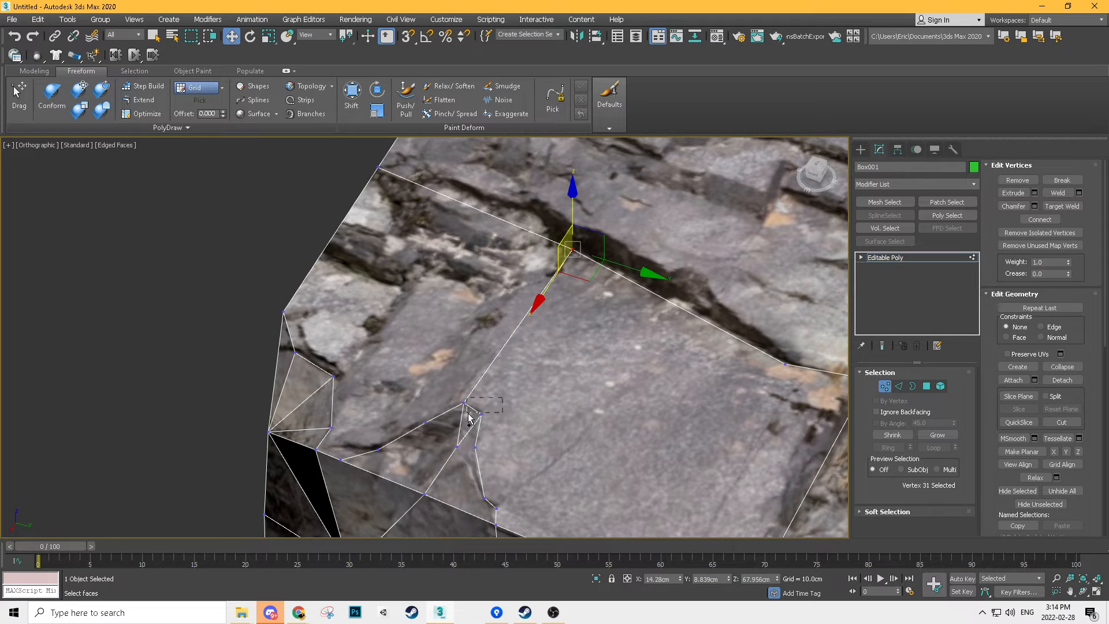
{"action": "left_click_drag", "start_coordinate": [469, 417], "coordinate": [468, 416], "text": "ctrl"}
- Connect the pocket's inner point to its outline, and the outline to the small ledge at the corner
{"action": "left_click_drag", "start_coordinate": [407, 461], "coordinate": [408, 460]}
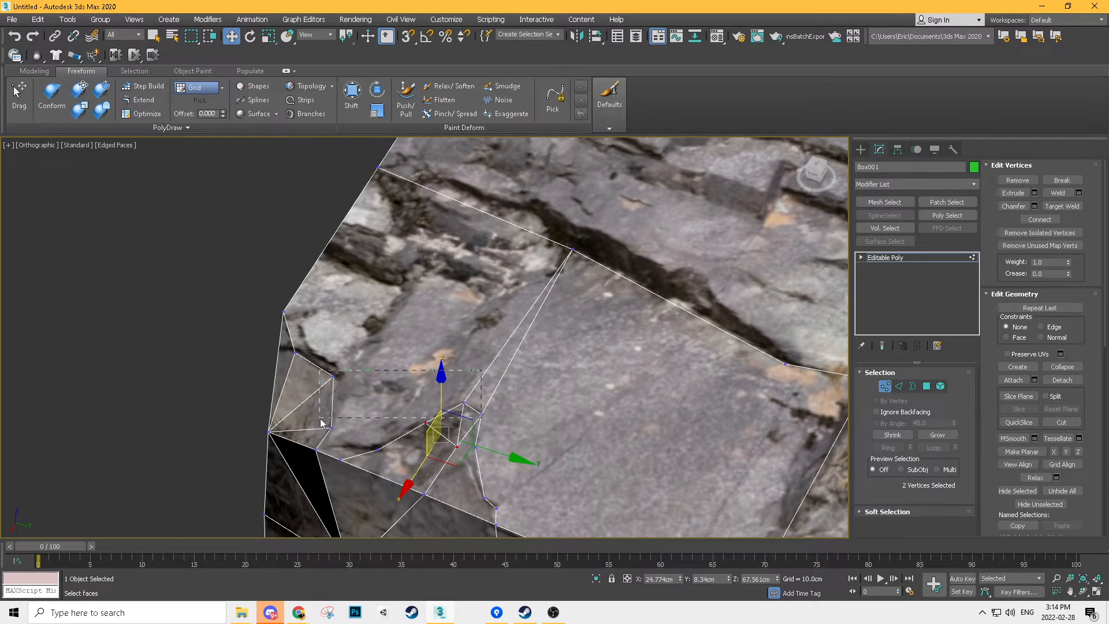
{"action": "left_click_drag", "start_coordinate": [310, 442], "coordinate": [311, 442]}
{"action": "left_click_drag", "start_coordinate": [458, 468], "coordinate": [458, 468]}
- Connect the vertices along the pocket's inner side to the crack vertices across the flat slab of the top face
{"action": "middle_click_drag", "start_coordinate": [458, 467], "coordinate": [308, 426]}
{"action": "left_click_drag", "start_coordinate": [662, 296], "coordinate": [609, 340], "text": "ctrl"}
{"action": "key", "text": "ctrl+shift+e"}
{"action": "left_click_drag", "start_coordinate": [664, 284], "coordinate": [619, 339]}
{"action": "left_click_drag", "start_coordinate": [725, 367], "coordinate": [674, 389], "text": "ctrl"}
{"action": "key", "text": "ctrl+shift+e"}
{"action": "middle_click_drag", "start_coordinate": [411, 441], "coordinate": [449, 385]}
{"action": "left_click_drag", "start_coordinate": [384, 413], "coordinate": [379, 417]}
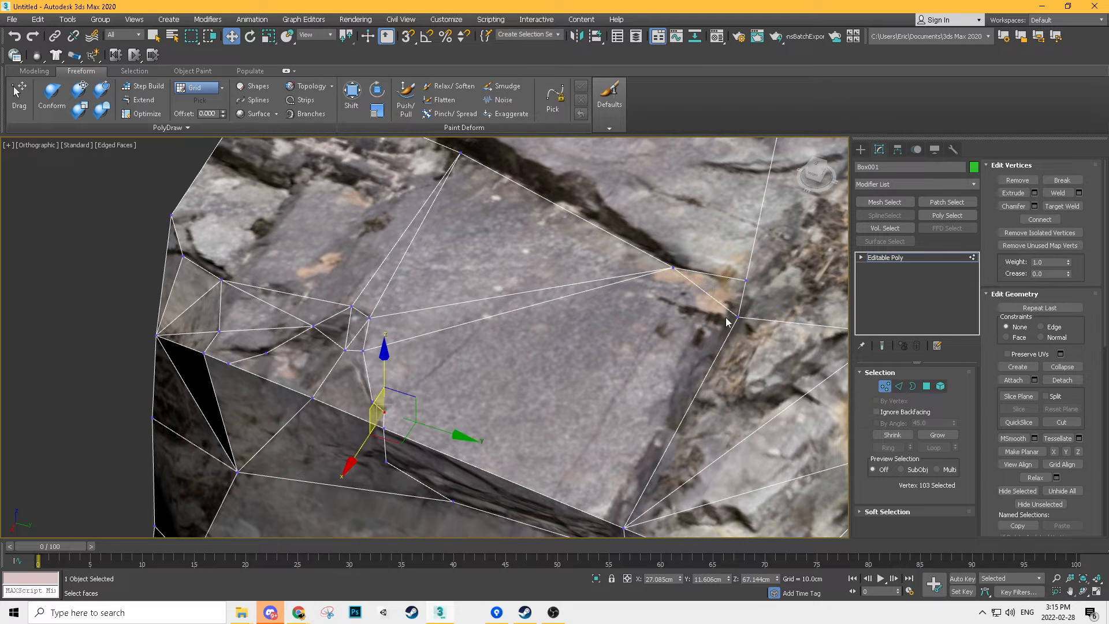
{"action": "left_click_drag", "start_coordinate": [756, 302], "coordinate": [716, 330], "text": "ctrl"}
{"action": "key", "text": "ctrl+shift+e"}
- Lower the two rim vertices at the pocket's corner end along the Z axis
{"action": "middle_click_drag", "start_coordinate": [425, 401], "coordinate": [265, 368], "text": "alt"}
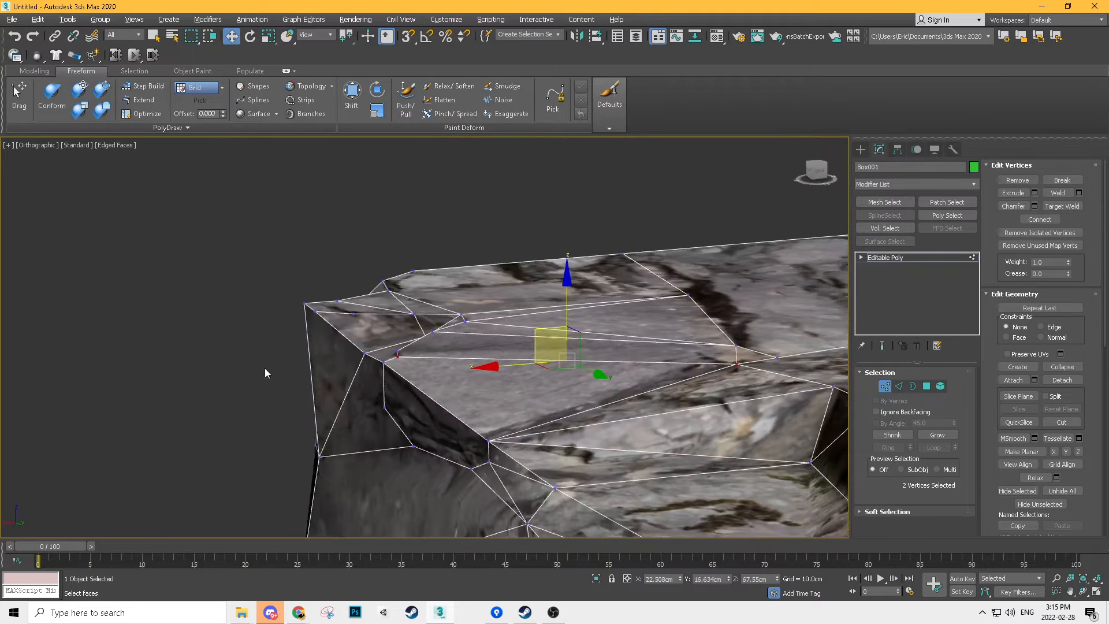
{"action": "scroll", "coordinate": [327, 322], "scroll_direction": "up", "scroll_amount": 3}
{"action": "left_click", "coordinate": [312, 302]}
{"action": "middle_click_drag", "start_coordinate": [312, 302], "coordinate": [415, 299], "text": "alt"}
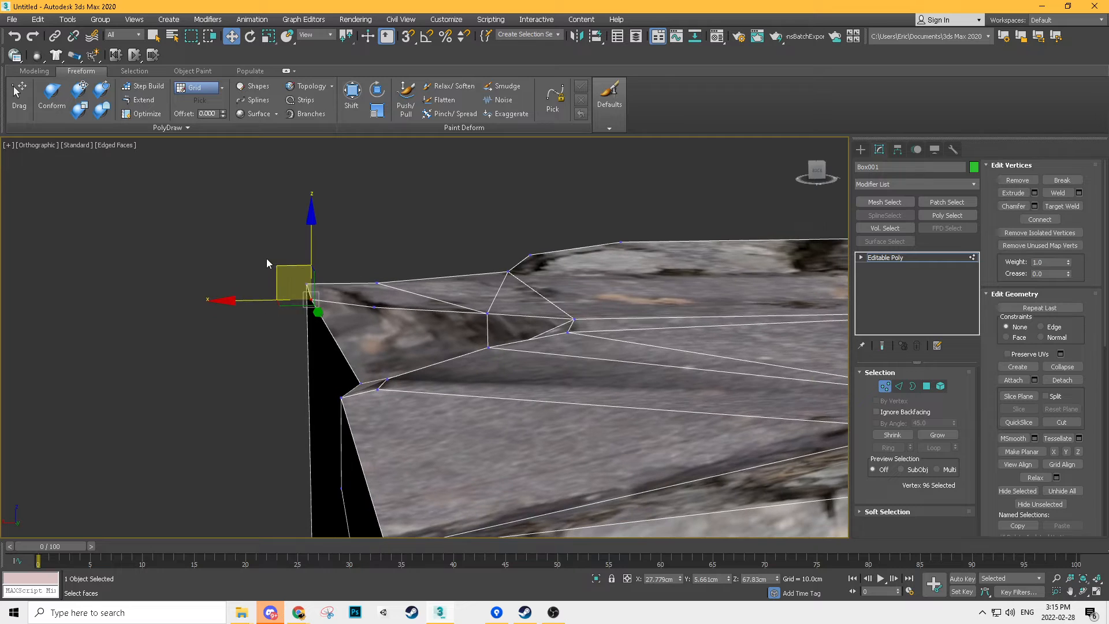
{"action": "left_click_drag", "start_coordinate": [266, 259], "coordinate": [332, 319]}
{"action": "left_click_drag", "start_coordinate": [307, 247], "coordinate": [313, 265]}
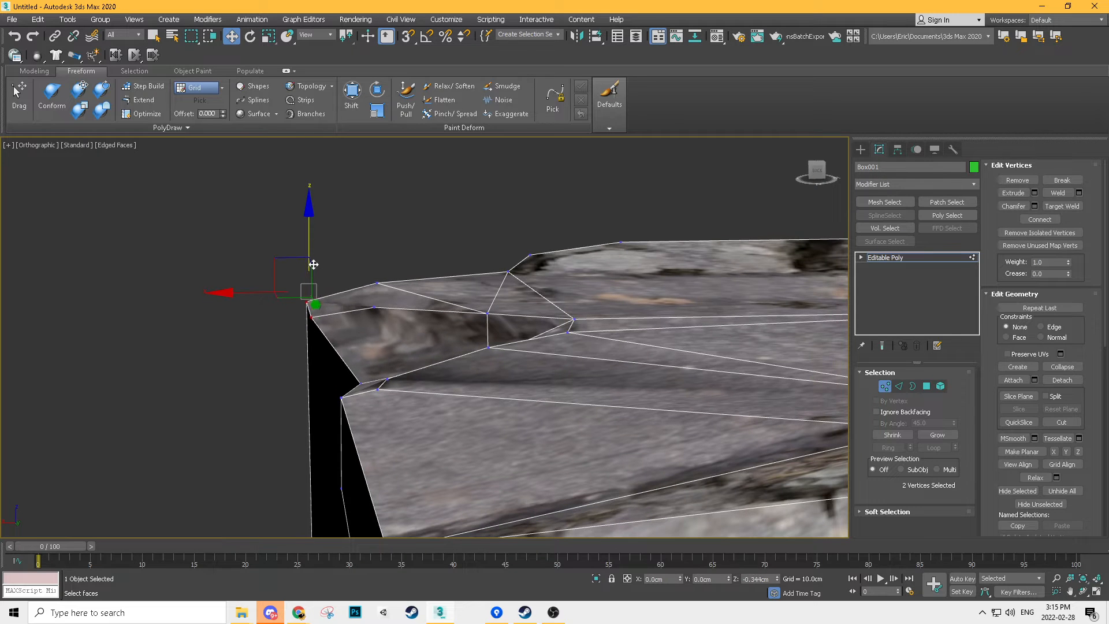
- Raise the single rim vertex next to the small corner ledge along the Z axis
{"action": "middle_click_drag", "start_coordinate": [387, 327], "coordinate": [382, 297], "text": "alt"}
{"action": "middle_click_drag", "start_coordinate": [315, 272], "coordinate": [290, 299], "text": "alt"}
{"action": "left_click", "coordinate": [294, 316]}
{"action": "left_click_drag", "start_coordinate": [295, 266], "coordinate": [291, 250]}
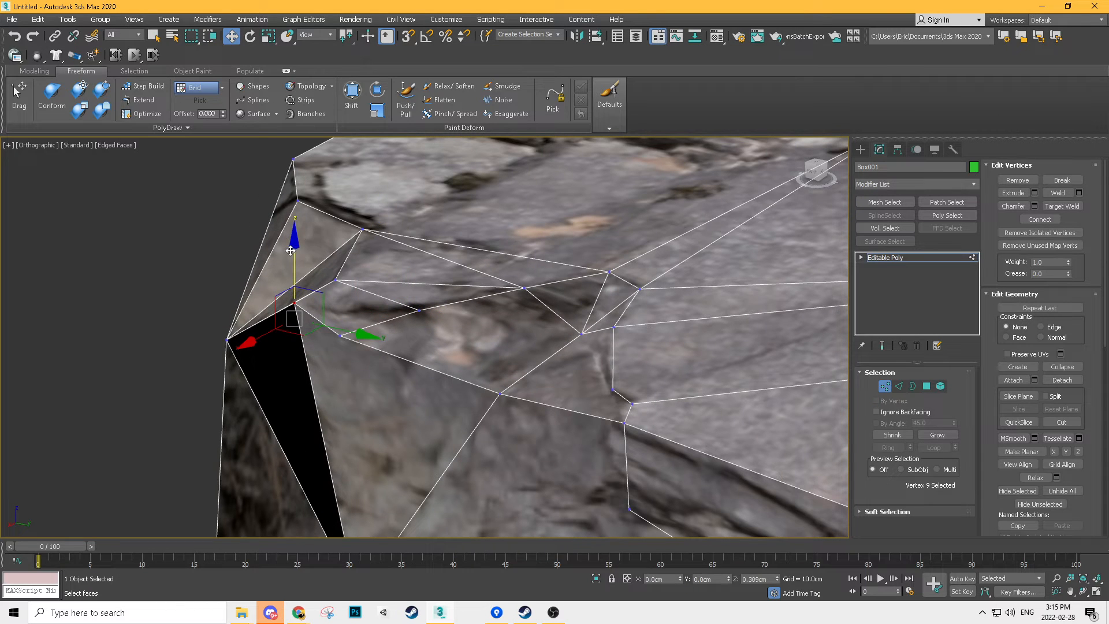
- Shift the neighbouring rim vertex where the pocket outline starts slightly inward along the X axis
{"action": "left_click", "coordinate": [342, 336]}
{"action": "middle_click_drag", "start_coordinate": [479, 311], "coordinate": [426, 338], "text": "alt"}
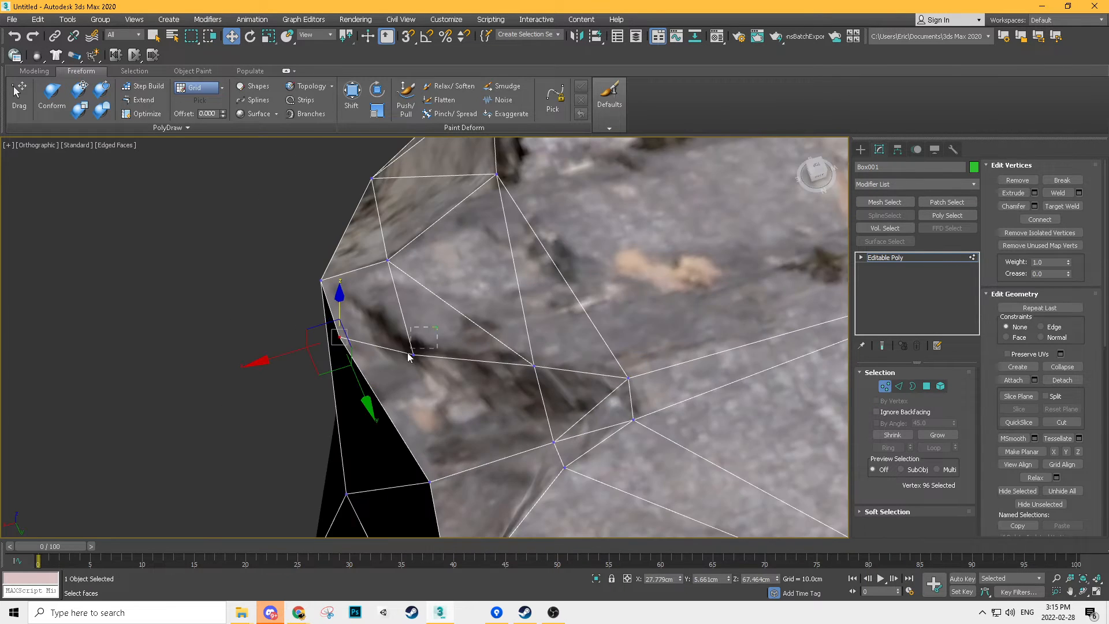
{"action": "middle_click_drag", "start_coordinate": [328, 327], "coordinate": [327, 354], "text": "alt"}
{"action": "left_click", "coordinate": [350, 332]}
{"action": "left_click_drag", "start_coordinate": [294, 329], "coordinate": [295, 327]}
- Connect the shifted rim vertex to the side-face vertex below, and the pocket's middle rim vertex to the outline
{"action": "middle_click_drag", "start_coordinate": [296, 327], "coordinate": [457, 302], "text": "alt"}
{"action": "middle_click_drag", "start_coordinate": [402, 425], "coordinate": [443, 350]}
{"action": "left_click_drag", "start_coordinate": [434, 399], "coordinate": [373, 486], "text": "ctrl"}
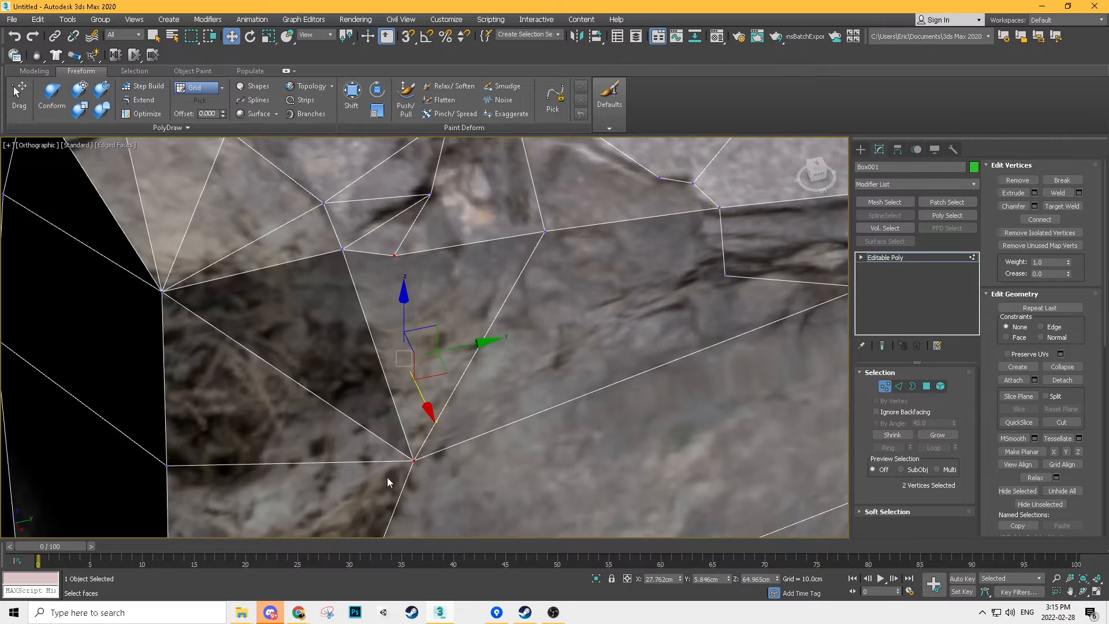
{"action": "middle_click_drag", "start_coordinate": [521, 283], "coordinate": [398, 369], "text": "alt"}
{"action": "left_click_drag", "start_coordinate": [298, 376], "coordinate": [446, 275]}
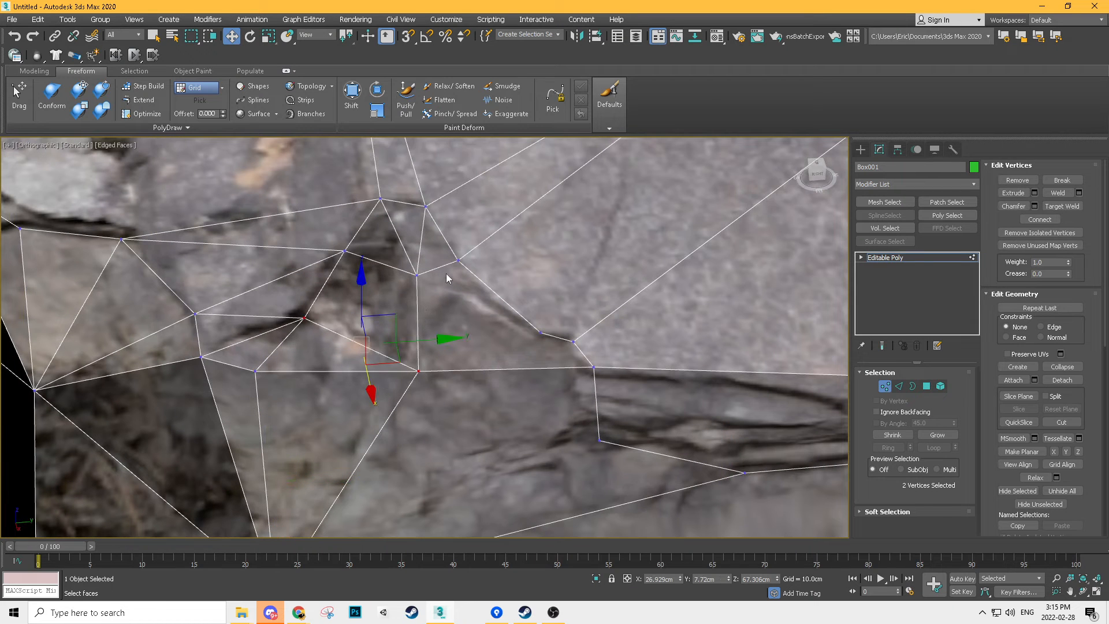
- Connect the pocket's middle rim vertex to the outline vertices at the pocket's far end
{"action": "middle_click_drag", "start_coordinate": [299, 325], "coordinate": [495, 298], "text": "alt"}
{"action": "left_click_drag", "start_coordinate": [492, 293], "coordinate": [365, 371]}
{"action": "middle_click_drag", "start_coordinate": [545, 337], "coordinate": [499, 341], "text": "alt"}
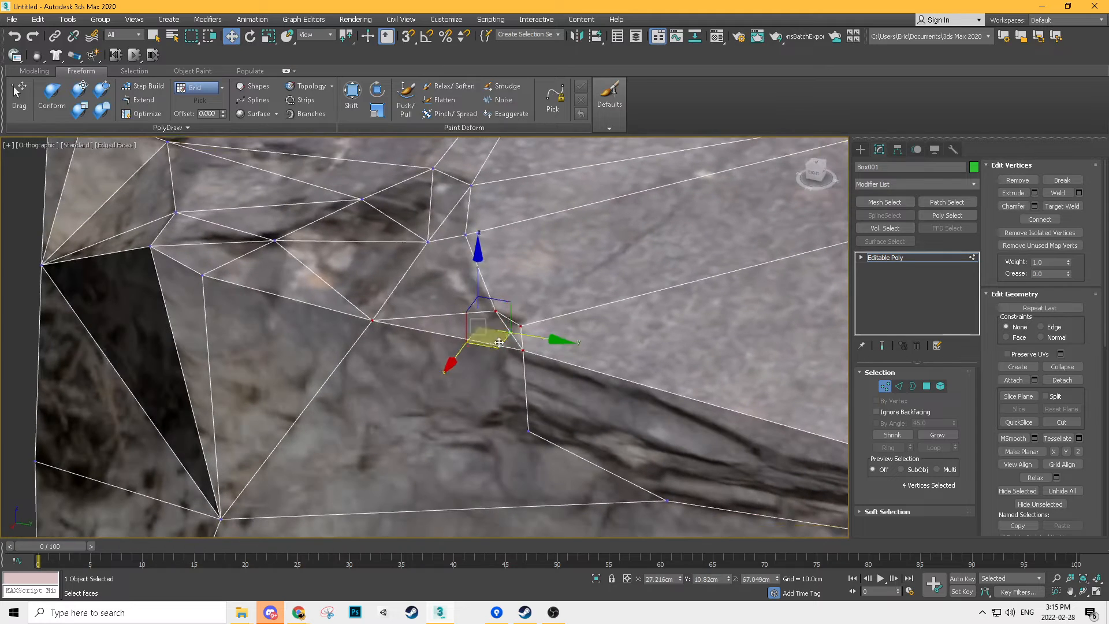
{"action": "left_click_drag", "start_coordinate": [529, 322], "coordinate": [467, 335]}
{"action": "left_click_drag", "start_coordinate": [396, 297], "coordinate": [363, 340], "text": "ctrl"}
{"action": "key", "text": "ctrl+shift+e"}
- Check the vertices around the pocket and side-face crack, then examine the shaded corner without the edge display
{"action": "left_click", "coordinate": [373, 323]}
{"action": "middle_click_drag", "start_coordinate": [373, 322], "coordinate": [517, 260], "text": "alt"}
{"action": "left_click", "coordinate": [500, 247]}
{"action": "left_click", "coordinate": [509, 334]}
{"action": "middle_click_drag", "start_coordinate": [400, 416], "coordinate": [494, 326]}
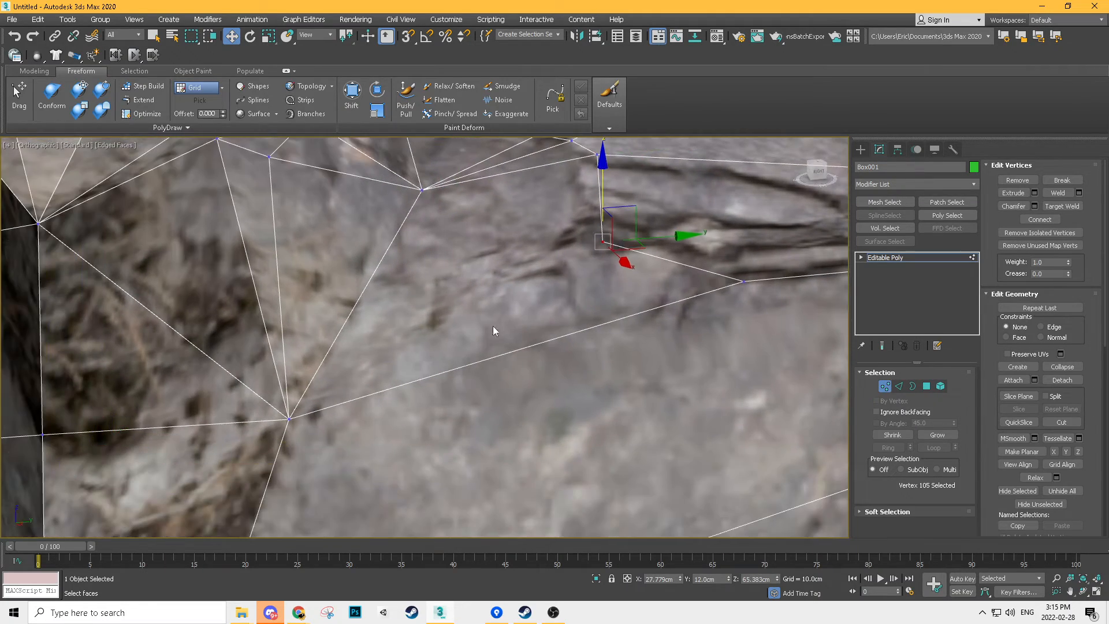
{"action": "middle_click_drag", "start_coordinate": [663, 317], "coordinate": [681, 298], "text": "alt"}
{"action": "scroll", "coordinate": [681, 298], "scroll_direction": "down", "scroll_amount": 5}
{"action": "mouse_move", "coordinate": [610, 263]}
{"action": "middle_mouse_down"}
{"action": "mouse_move", "coordinate": [425, 331]}
{"action": "mouse_move", "coordinate": [400, 353]}
{"action": "middle_mouse_up"}
{"action": "key", "text": "F4"}
{"action": "middle_click_drag", "start_coordinate": [442, 306], "coordinate": [537, 405], "text": "alt"}
{"action": "mouse_move", "coordinate": [538, 405]}
{"action": "middle_mouse_down"}
{"action": "mouse_move", "coordinate": [526, 388]}
{"action": "mouse_move", "coordinate": [572, 369]}
{"action": "mouse_move", "coordinate": [460, 416]}
{"action": "mouse_move", "coordinate": [384, 376]}
{"action": "mouse_move", "coordinate": [439, 433]}
{"action": "mouse_move", "coordinate": [307, 411]}
{"action": "mouse_move", "coordinate": [376, 365]}
{"action": "mouse_move", "coordinate": [560, 401]}
{"action": "mouse_move", "coordinate": [542, 403]}
{"action": "middle_mouse_up"}
- Leave vertex mode and add a Smooth modifier to the rock with Auto Smooth enabled
{"action": "left_click", "coordinate": [886, 386]}
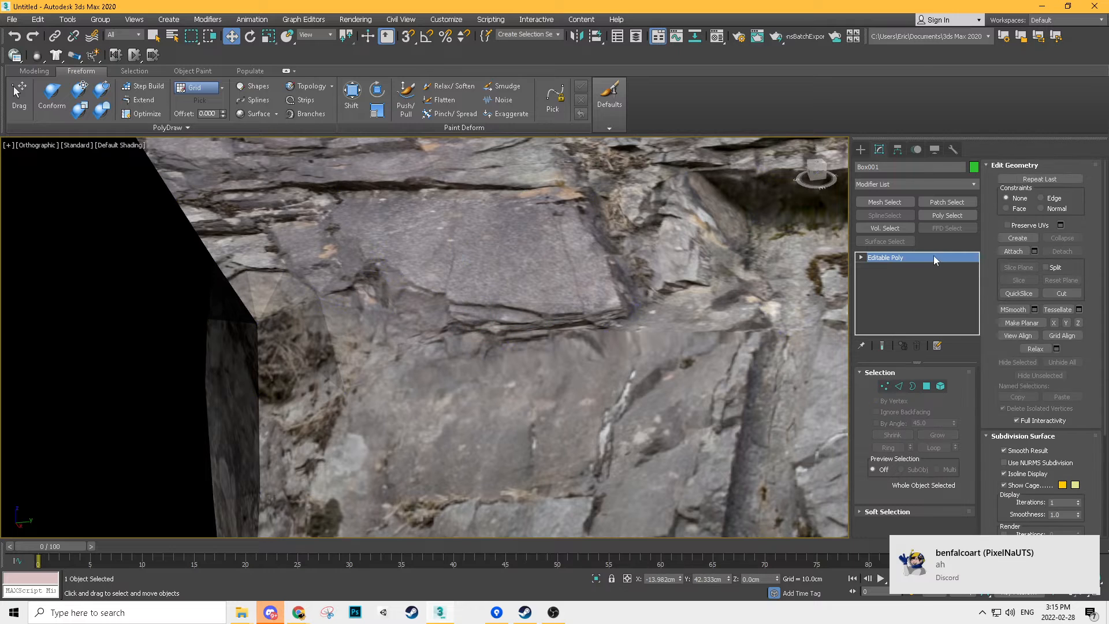
{"action": "left_click", "coordinate": [922, 187]}
{"action": "type", "text": "sm"}
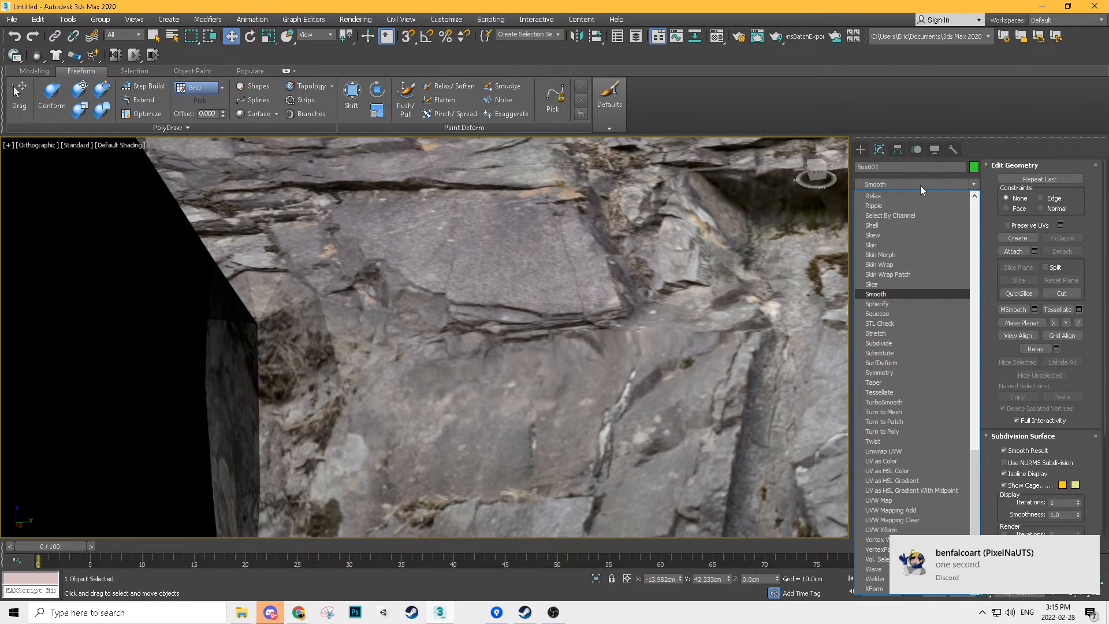
{"action": "left_click", "coordinate": [877, 294]}
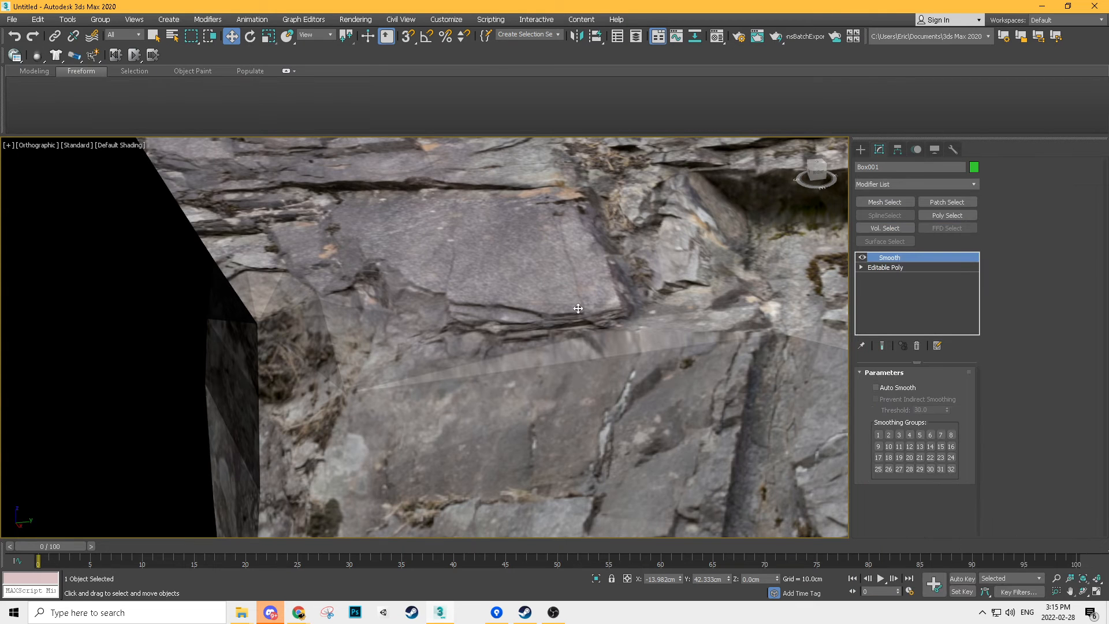
{"action": "left_click", "coordinate": [877, 387]}
- Set the Auto Smooth threshold to 34.4, checking the rock's shading from several sides
{"action": "mouse_move", "coordinate": [612, 358]}
{"action": "middle_mouse_down", "text": "alt"}
{"action": "mouse_move", "coordinate": [472, 331]}
{"action": "mouse_move", "coordinate": [715, 358]}
{"action": "middle_mouse_up", "text": "alt"}
{"action": "scroll", "coordinate": [472, 331], "scroll_direction": "down", "scroll_amount": 3}
{"action": "right_click", "coordinate": [947, 409]}
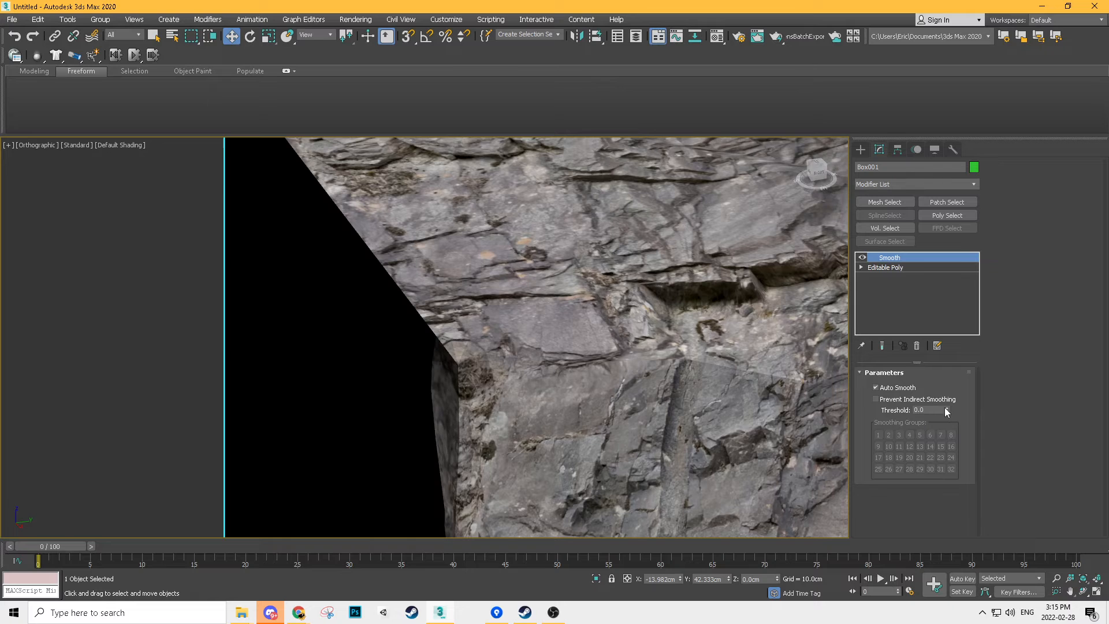
{"action": "left_click_drag", "start_coordinate": [952, 321], "coordinate": [930, 324]}
{"action": "middle_click_drag", "start_coordinate": [750, 369], "coordinate": [543, 323], "text": "alt"}
{"action": "scroll", "coordinate": [543, 323], "scroll_direction": "down", "scroll_amount": 6}
{"action": "scroll", "coordinate": [471, 257], "scroll_direction": "up", "scroll_amount": 3}
{"action": "mouse_move", "coordinate": [543, 243]}
{"action": "middle_mouse_down", "text": "alt"}
{"action": "mouse_move", "coordinate": [471, 257]}
{"action": "mouse_move", "coordinate": [546, 260]}
{"action": "middle_mouse_up", "text": "alt"}
{"action": "scroll", "coordinate": [521, 257], "scroll_direction": "up", "scroll_amount": 2}
{"action": "left_click_drag", "start_coordinate": [947, 412], "coordinate": [920, 283]}
{"action": "middle_click_drag", "start_coordinate": [465, 284], "coordinate": [514, 295], "text": "alt"}
{"action": "middle_click_drag", "start_coordinate": [588, 289], "coordinate": [664, 244], "text": "alt"}
{"action": "middle_click_drag", "start_coordinate": [504, 330], "coordinate": [443, 361], "text": "alt"}
{"action": "middle_click_drag", "start_coordinate": [401, 212], "coordinate": [450, 300], "text": "alt"}
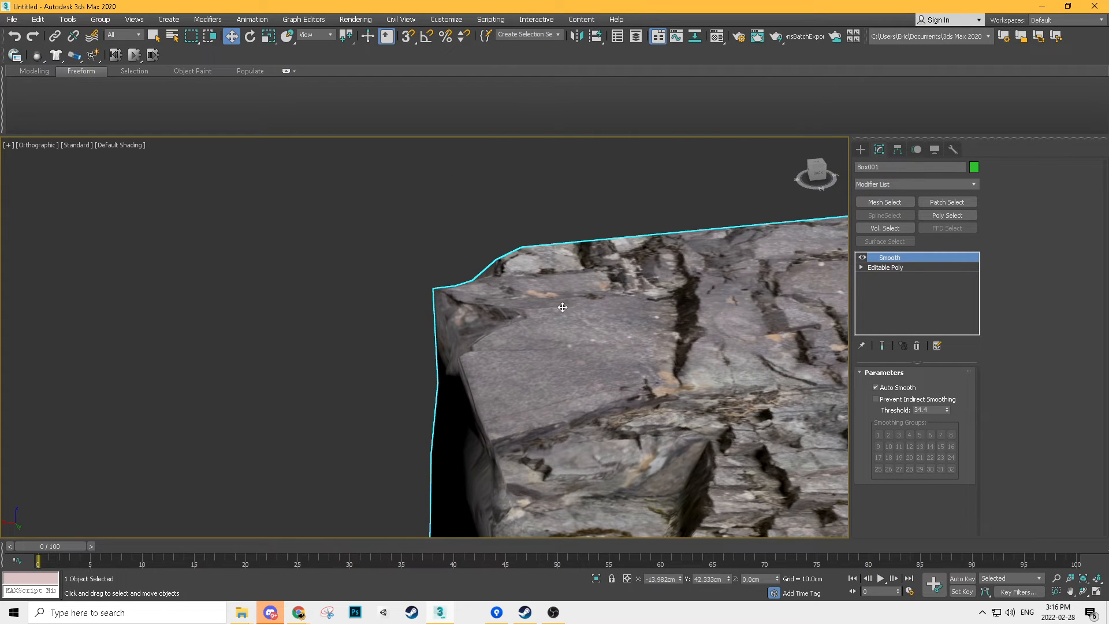
- Convert the smoothed rock to an Editable Poly and return to vertex mode
{"action": "right_click", "coordinate": [505, 247]}
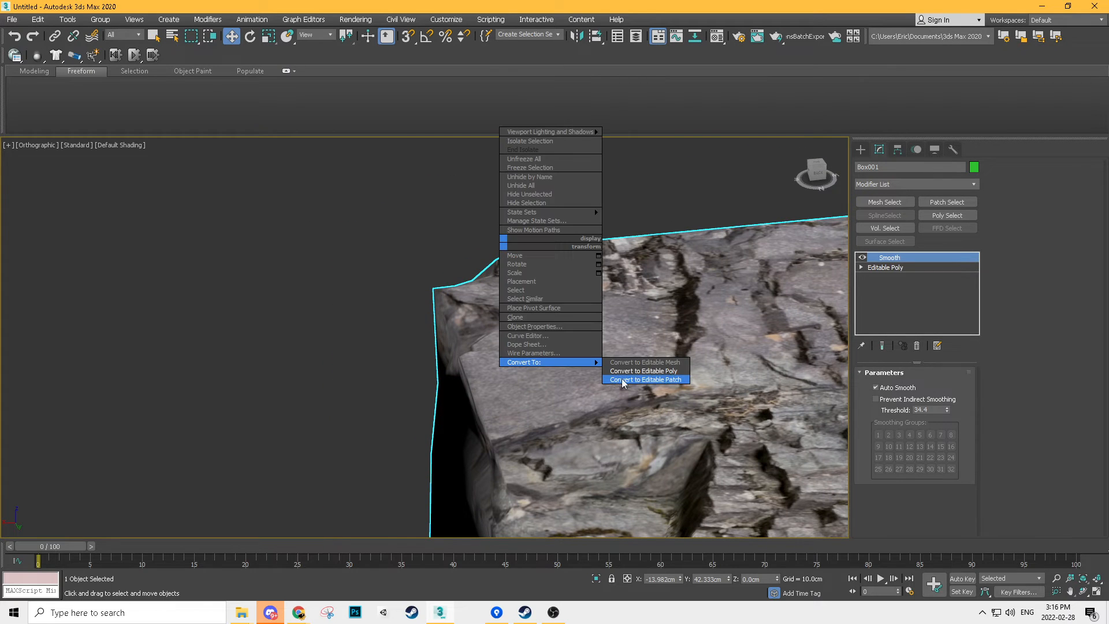
{"action": "left_click", "coordinate": [635, 371]}
{"action": "key", "text": "1"}
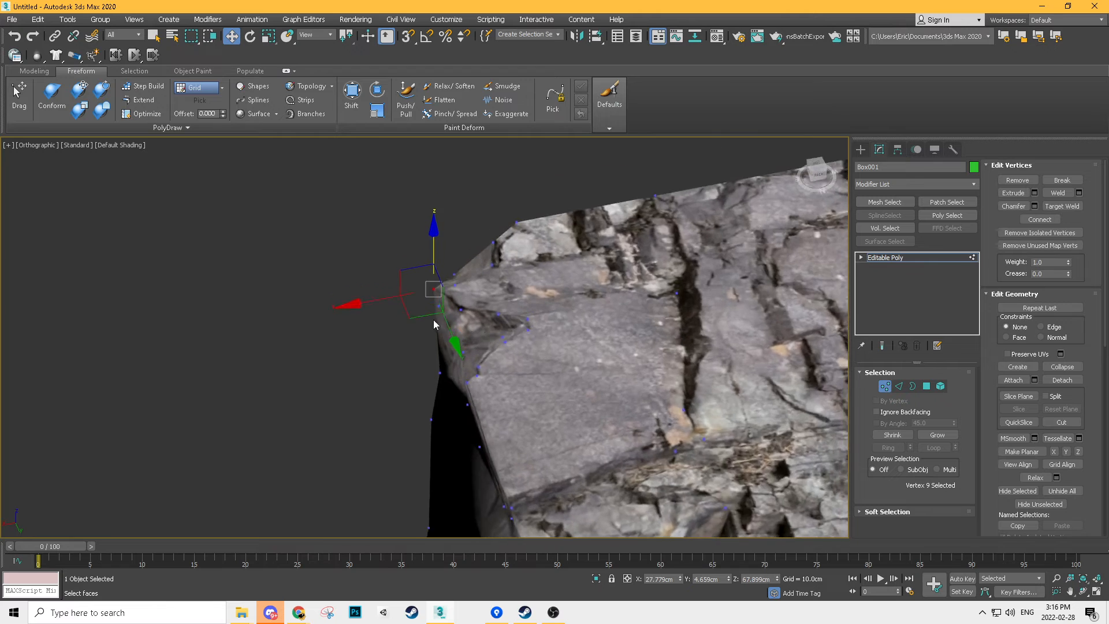
- Show the edges again, shift the rim vertex at the pocket's corner slightly inward, and compare the shading without edges
{"action": "scroll", "coordinate": [435, 322], "scroll_direction": "up", "scroll_amount": 4}
{"action": "key", "text": "F4"}
{"action": "left_click_drag", "start_coordinate": [424, 290], "coordinate": [439, 295]}
{"action": "mouse_move", "coordinate": [455, 318]}
{"action": "middle_mouse_down", "text": "alt"}
{"action": "mouse_move", "coordinate": [467, 314]}
{"action": "mouse_move", "coordinate": [445, 306]}
{"action": "mouse_move", "coordinate": [465, 331]}
{"action": "mouse_move", "coordinate": [495, 292]}
{"action": "mouse_move", "coordinate": [554, 290]}
{"action": "mouse_move", "coordinate": [481, 263]}
{"action": "mouse_move", "coordinate": [522, 376]}
{"action": "mouse_move", "coordinate": [586, 402]}
{"action": "mouse_move", "coordinate": [701, 367]}
{"action": "mouse_move", "coordinate": [614, 368]}
{"action": "mouse_move", "coordinate": [522, 298]}
{"action": "mouse_move", "coordinate": [338, 366]}
{"action": "mouse_move", "coordinate": [448, 287]}
{"action": "mouse_move", "coordinate": [681, 354]}
{"action": "mouse_move", "coordinate": [807, 361]}
{"action": "mouse_move", "coordinate": [786, 384]}
{"action": "mouse_move", "coordinate": [723, 390]}
{"action": "mouse_move", "coordinate": [647, 347]}
{"action": "mouse_move", "coordinate": [385, 255]}
{"action": "mouse_move", "coordinate": [480, 269]}
{"action": "mouse_move", "coordinate": [518, 218]}
{"action": "mouse_move", "coordinate": [597, 273]}
{"action": "mouse_move", "coordinate": [391, 276]}
{"action": "mouse_move", "coordinate": [366, 322]}
{"action": "mouse_move", "coordinate": [434, 284]}
{"action": "mouse_move", "coordinate": [435, 327]}
{"action": "mouse_move", "coordinate": [408, 373]}
{"action": "mouse_move", "coordinate": [349, 367]}
{"action": "mouse_move", "coordinate": [384, 359]}
{"action": "mouse_move", "coordinate": [478, 415]}
{"action": "middle_mouse_up", "text": "alt"}
{"action": "key", "text": "F4"}
{"action": "key", "text": "F4"}
- Connect the vertices across the vertical grooves on the front face just below the top edge's ledge
{"action": "scroll", "coordinate": [460, 370], "scroll_direction": "up", "scroll_amount": 6}
{"action": "scroll", "coordinate": [468, 323], "scroll_direction": "up", "scroll_amount": 3}
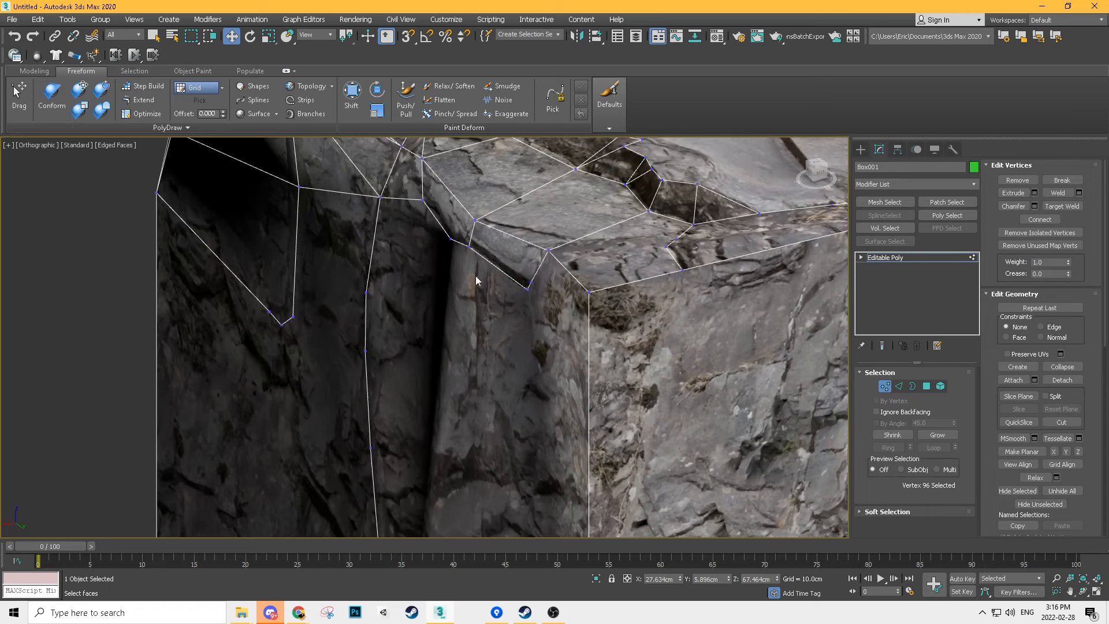
{"action": "left_click_drag", "start_coordinate": [281, 328], "coordinate": [281, 327], "text": "ctrl"}
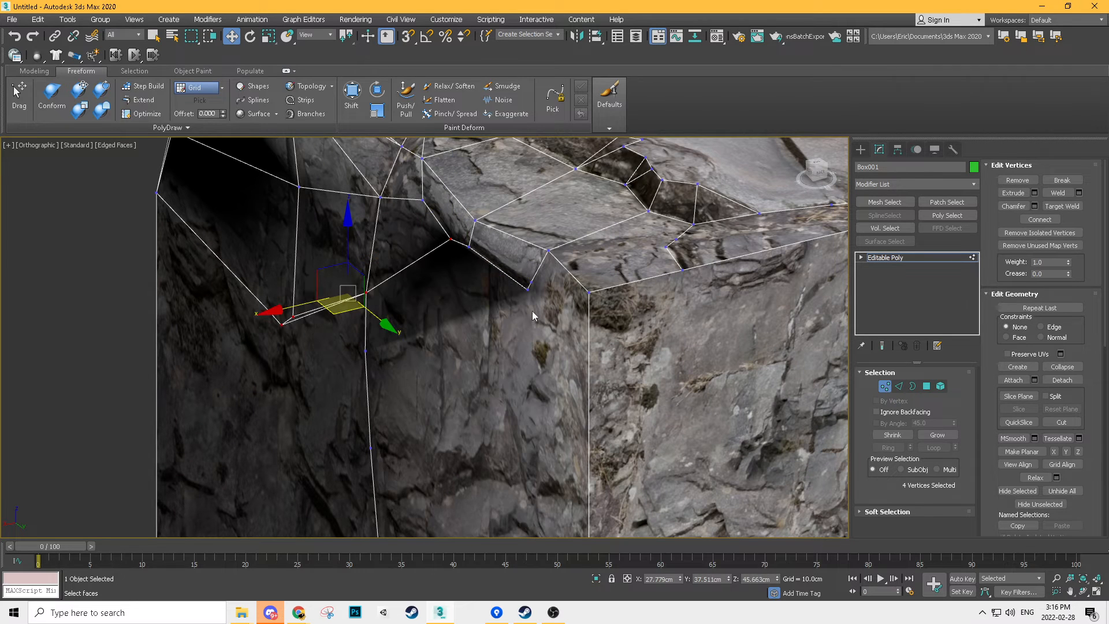
- Connect the two vertices at the end of the ledge to the vertex on the box's vertical corner edge
{"action": "middle_click_drag", "start_coordinate": [640, 397], "coordinate": [549, 211]}
{"action": "left_click_drag", "start_coordinate": [467, 223], "coordinate": [465, 223], "text": "ctrl"}
{"action": "middle_click_drag", "start_coordinate": [463, 206], "coordinate": [532, 290]}
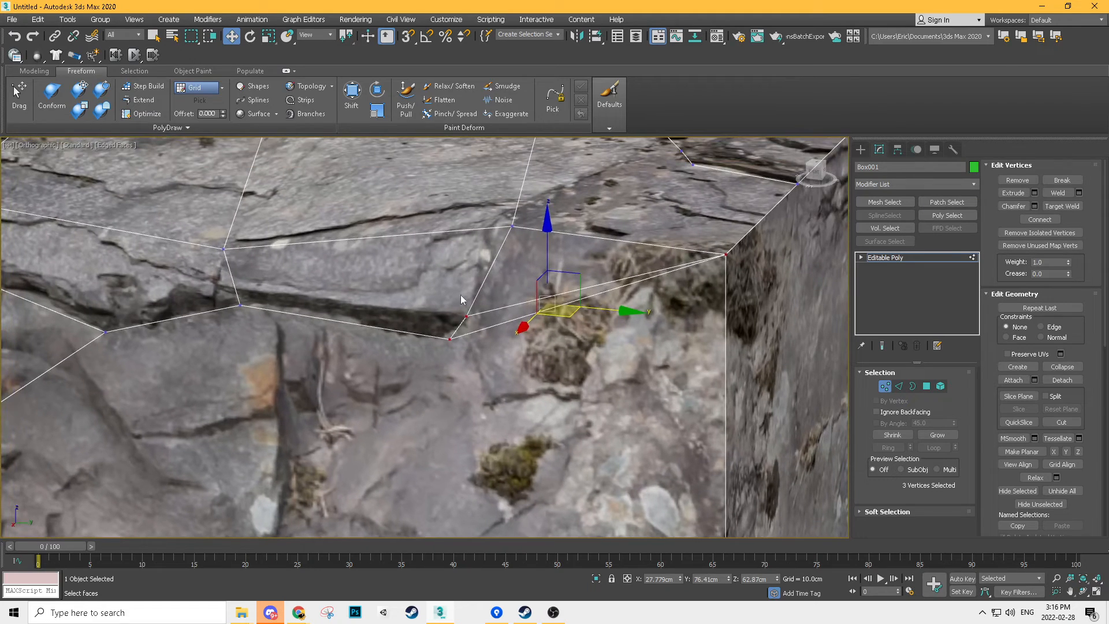
- Remove the extra vertex beside the lower end of the vertical groove on the front face
{"action": "middle_click_drag", "start_coordinate": [261, 319], "coordinate": [404, 264]}
{"action": "scroll", "coordinate": [404, 263], "scroll_direction": "down", "scroll_amount": 1}
{"action": "scroll", "coordinate": [332, 327], "scroll_direction": "down", "scroll_amount": 2}
{"action": "middle_click_drag", "start_coordinate": [511, 470], "coordinate": [490, 345]}
{"action": "left_click_drag", "start_coordinate": [171, 292], "coordinate": [148, 317]}
{"action": "middle_click_drag", "start_coordinate": [141, 304], "coordinate": [407, 289]}
{"action": "scroll", "coordinate": [407, 290], "scroll_direction": "up", "scroll_amount": 1}
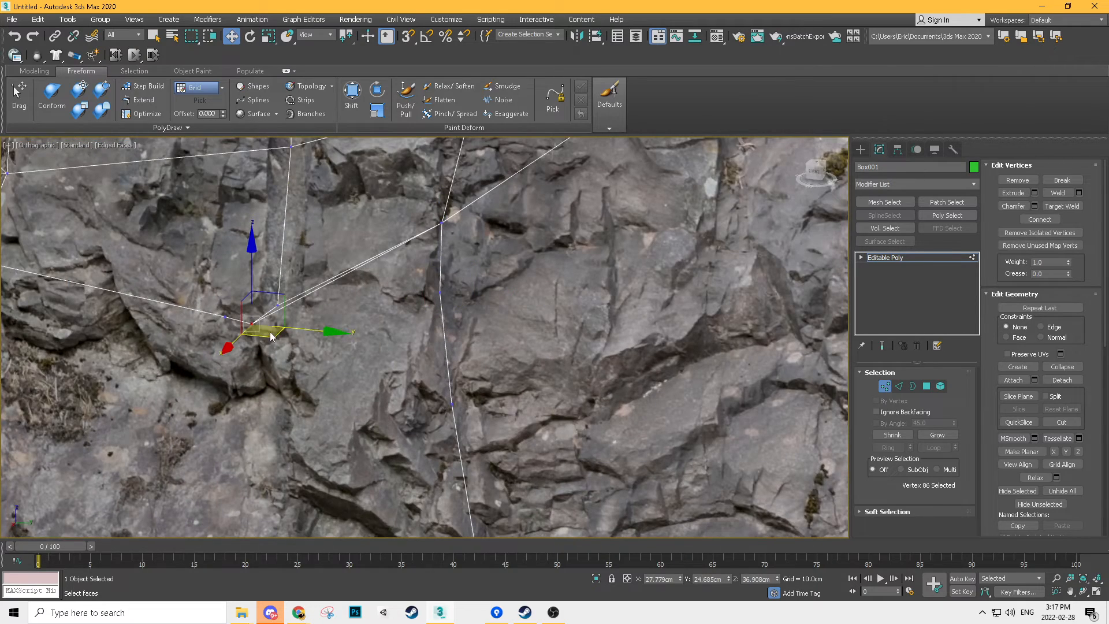
{"action": "key", "text": "Delete"}
{"action": "scroll", "coordinate": [110, 264], "scroll_direction": "down", "scroll_amount": 1}
{"action": "middle_click_drag", "start_coordinate": [115, 280], "coordinate": [442, 257]}
{"action": "scroll", "coordinate": [338, 365], "scroll_direction": "down", "scroll_amount": 1}
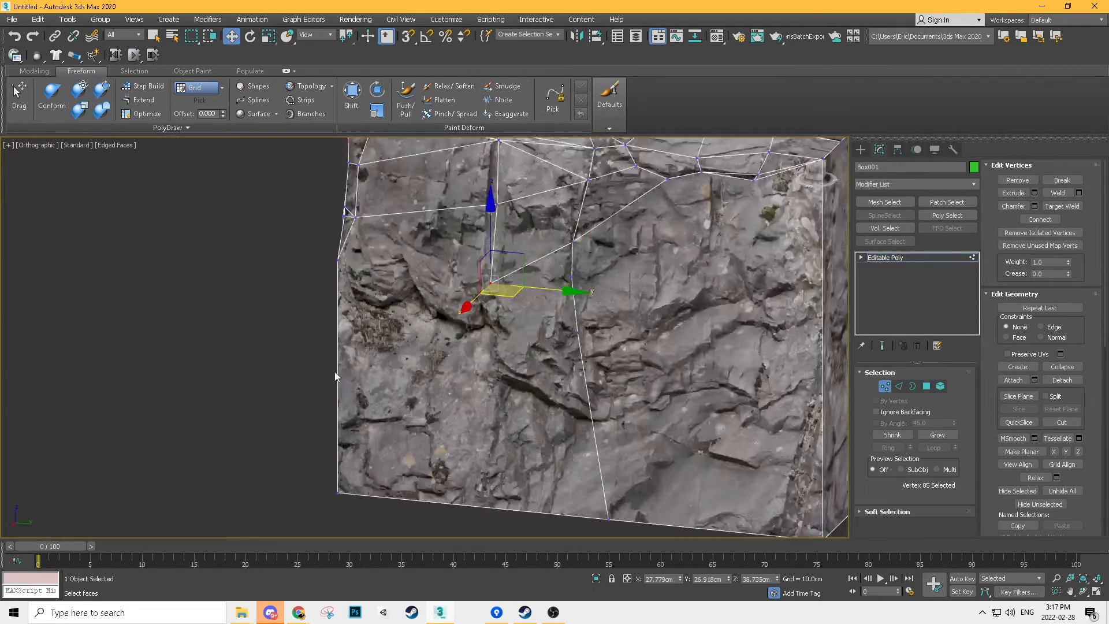
- Connect the groove's lowest vertex to the face's bottom corner and to the neighbouring vertices on the adjacent vertical edge
{"action": "scroll", "coordinate": [337, 399], "scroll_direction": "down", "scroll_amount": 1}
{"action": "middle_click_drag", "start_coordinate": [335, 430], "coordinate": [334, 363]}
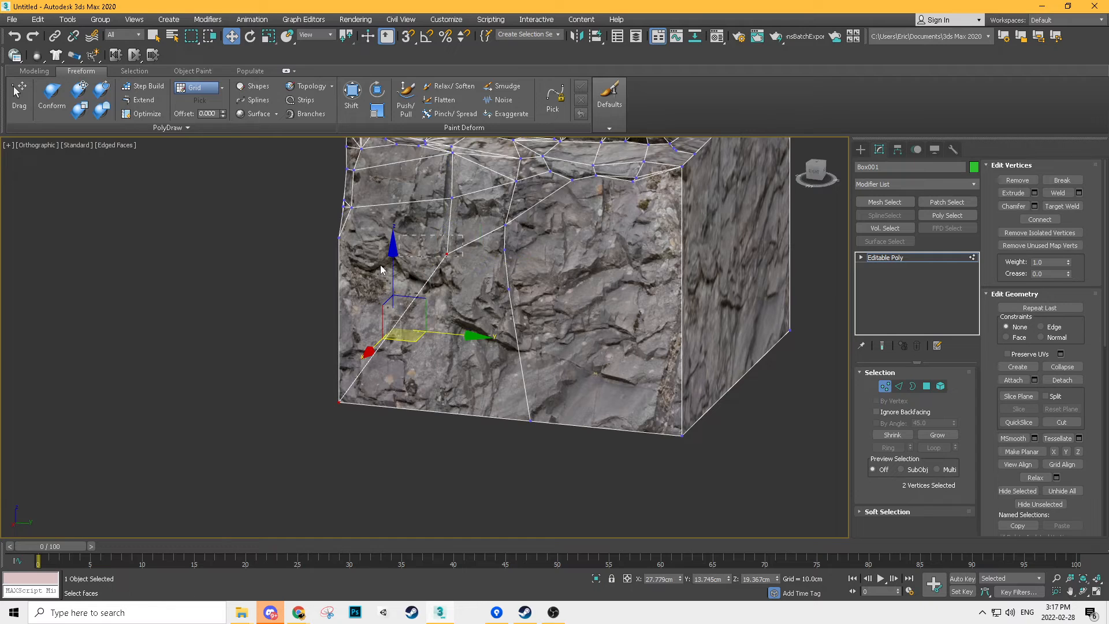
{"action": "key", "text": "ctrl+shift+e"}
{"action": "middle_click_drag", "start_coordinate": [504, 243], "coordinate": [532, 233], "text": "alt"}
{"action": "left_click_drag", "start_coordinate": [533, 233], "coordinate": [422, 288]}
{"action": "middle_click_drag", "start_coordinate": [583, 285], "coordinate": [532, 344], "text": "alt"}
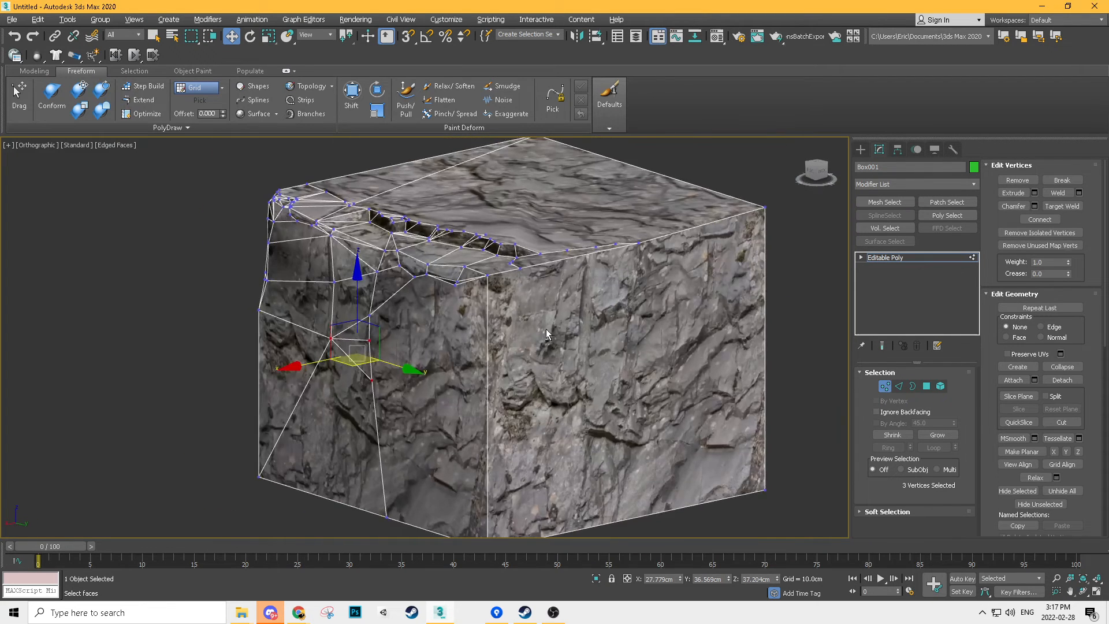
- Hide the edges, leave vertex mode, and duplicate the whole rock beside the original
{"action": "mouse_move", "coordinate": [348, 408]}
{"action": "middle_mouse_down", "text": "alt"}
{"action": "mouse_move", "coordinate": [475, 345]}
{"action": "mouse_move", "coordinate": [476, 275]}
{"action": "mouse_move", "coordinate": [453, 262]}
{"action": "mouse_move", "coordinate": [290, 282]}
{"action": "mouse_move", "coordinate": [314, 321]}
{"action": "mouse_move", "coordinate": [453, 296]}
{"action": "mouse_move", "coordinate": [446, 307]}
{"action": "mouse_move", "coordinate": [536, 313]}
{"action": "mouse_move", "coordinate": [451, 274]}
{"action": "mouse_move", "coordinate": [280, 296]}
{"action": "mouse_move", "coordinate": [385, 288]}
{"action": "mouse_move", "coordinate": [378, 278]}
{"action": "middle_mouse_up", "text": "alt"}
{"action": "key", "text": "F4"}
{"action": "scroll", "coordinate": [543, 340], "scroll_direction": "up", "scroll_amount": 3}
{"action": "left_click", "coordinate": [884, 386]}
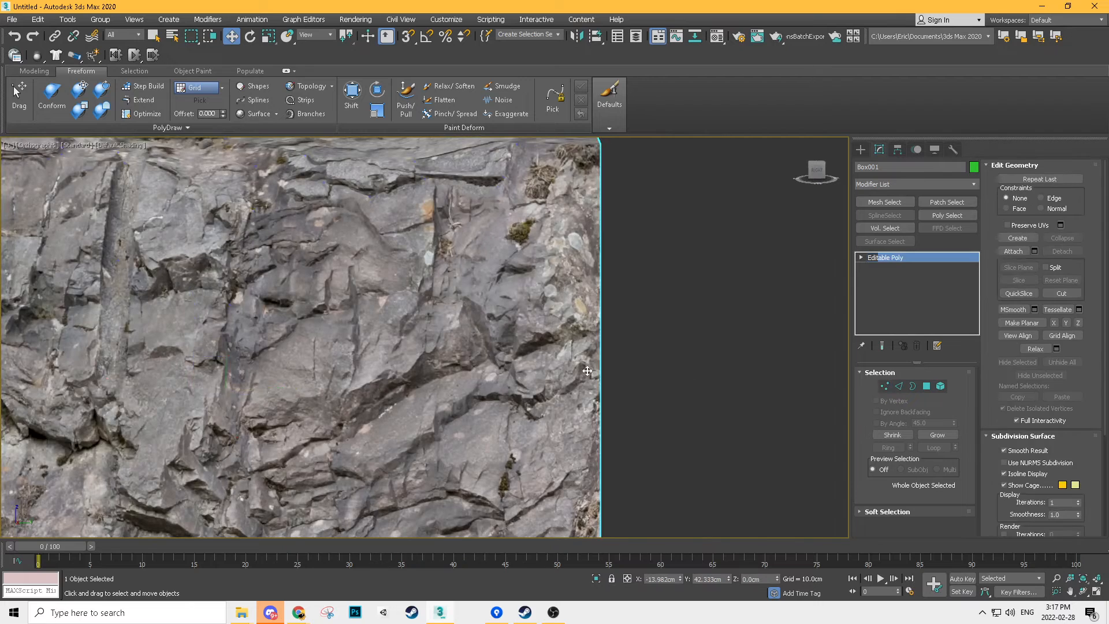
{"action": "scroll", "coordinate": [569, 425], "scroll_direction": "down", "scroll_amount": 4}
{"action": "mouse_move", "coordinate": [565, 414]}
{"action": "left_mouse_down", "text": "shift"}
{"action": "mouse_move", "coordinate": [389, 414]}
{"action": "mouse_move", "coordinate": [445, 421]}
{"action": "left_mouse_up", "text": "shift"}
- Rotate the copied rock to show a different side, overlap it with the original, and lower it slightly
{"action": "key", "text": "e"}
{"action": "middle_click_drag", "start_coordinate": [438, 399], "coordinate": [383, 411], "text": "alt"}
{"action": "scroll", "coordinate": [383, 411], "scroll_direction": "up", "scroll_amount": 3}
{"action": "left_click_drag", "start_coordinate": [358, 430], "coordinate": [348, 444]}
{"action": "left_click_drag", "start_coordinate": [327, 379], "coordinate": [327, 385]}
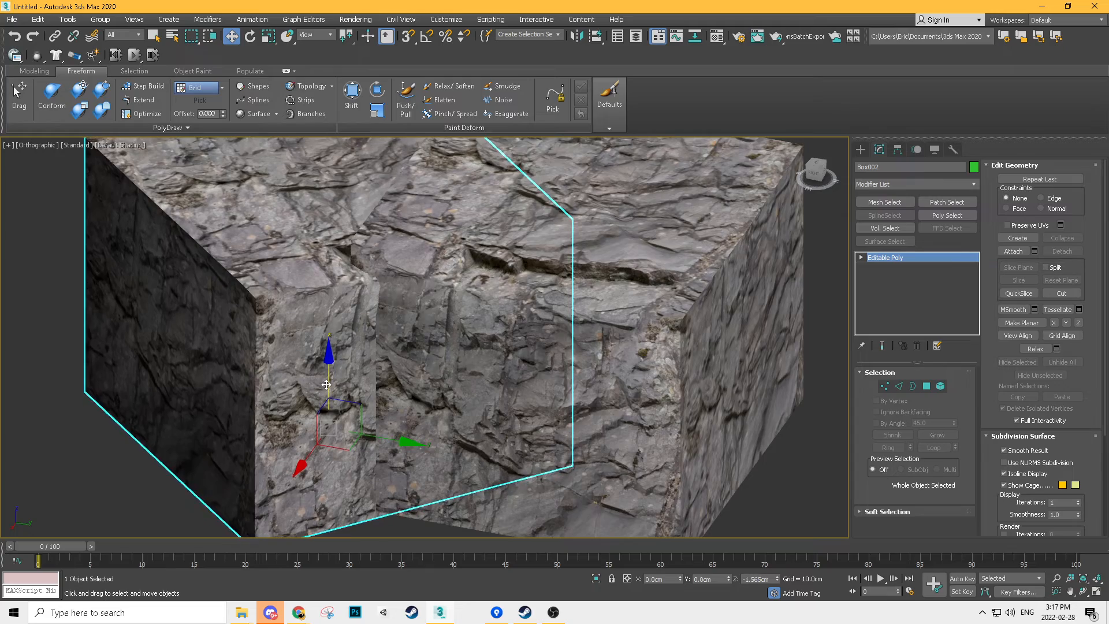
- Examine the seam between the two overlapping rocks from several sides, with and without the edges shown
{"action": "mouse_move", "coordinate": [370, 231]}
{"action": "middle_mouse_down", "text": "alt"}
{"action": "mouse_move", "coordinate": [312, 255]}
{"action": "mouse_move", "coordinate": [399, 262]}
{"action": "middle_mouse_up", "text": "alt"}
{"action": "scroll", "coordinate": [312, 266], "scroll_direction": "up", "scroll_amount": 3}
{"action": "key", "text": "F4"}
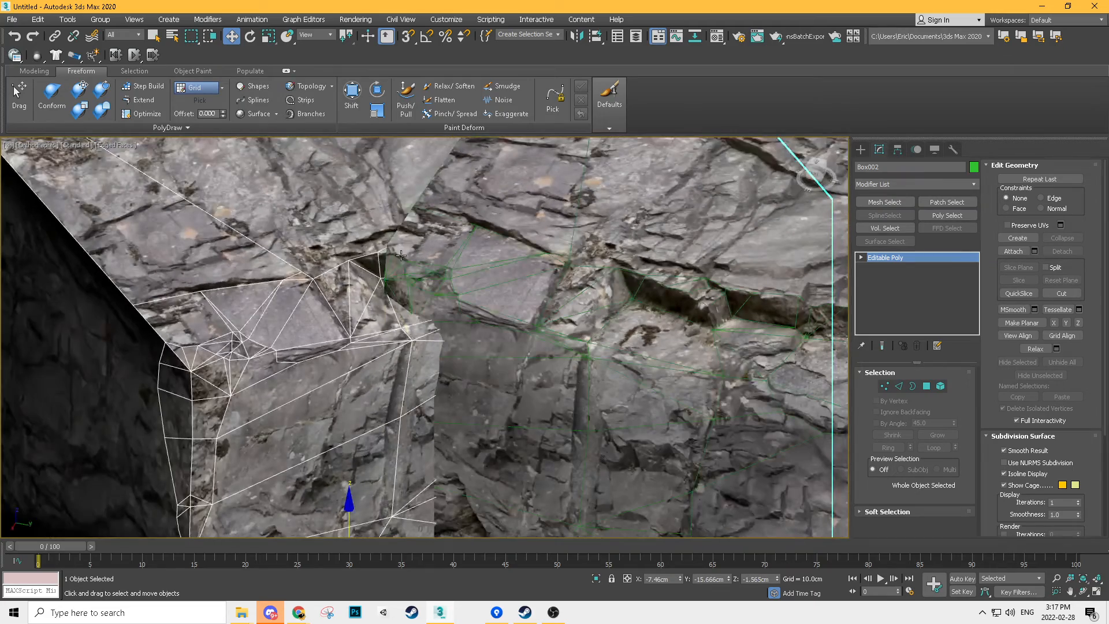
{"action": "middle_click_drag", "start_coordinate": [394, 348], "coordinate": [482, 234], "text": "alt"}
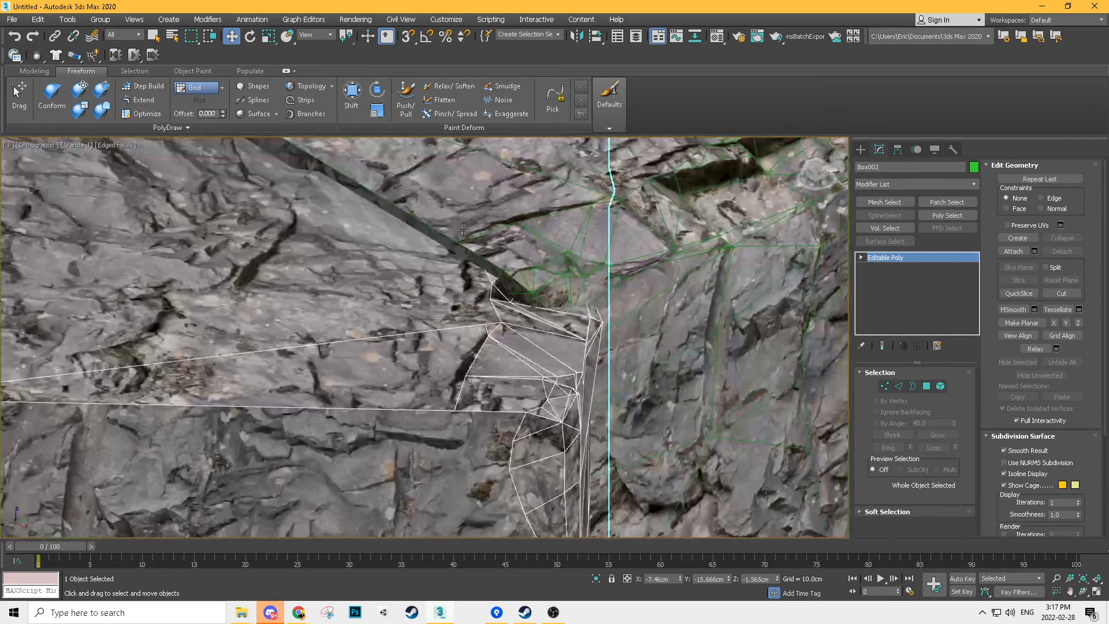
{"action": "middle_click_drag", "start_coordinate": [417, 248], "coordinate": [468, 382], "text": "alt"}
{"action": "middle_click_drag", "start_coordinate": [438, 459], "coordinate": [264, 331], "text": "alt"}
{"action": "middle_click_drag", "start_coordinate": [358, 358], "coordinate": [394, 434], "text": "alt"}
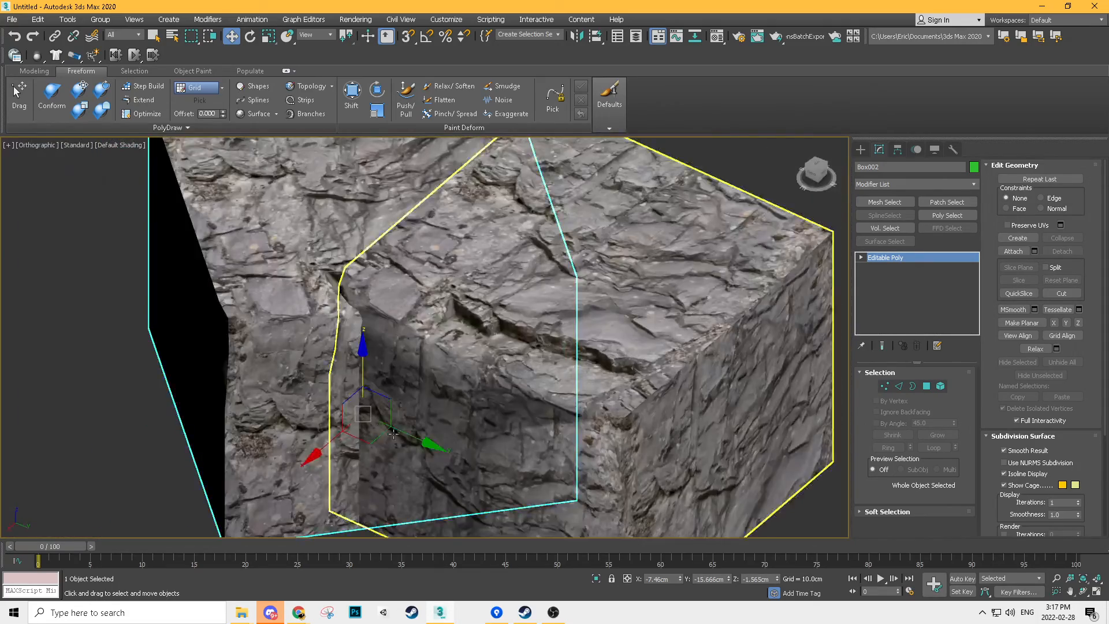
- Tilt the copied rock slightly so that it blends into the original, and switch back to the Move tool
{"action": "key", "text": "e"}
{"action": "left_click_drag", "start_coordinate": [378, 391], "coordinate": [357, 420]}
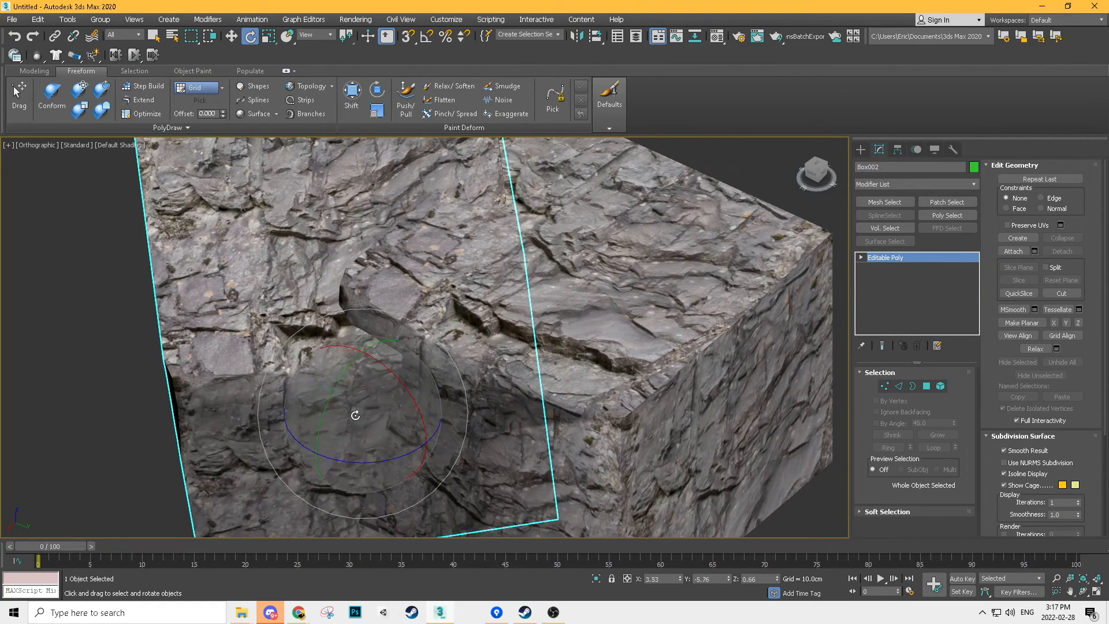
{"action": "key", "text": "w"}
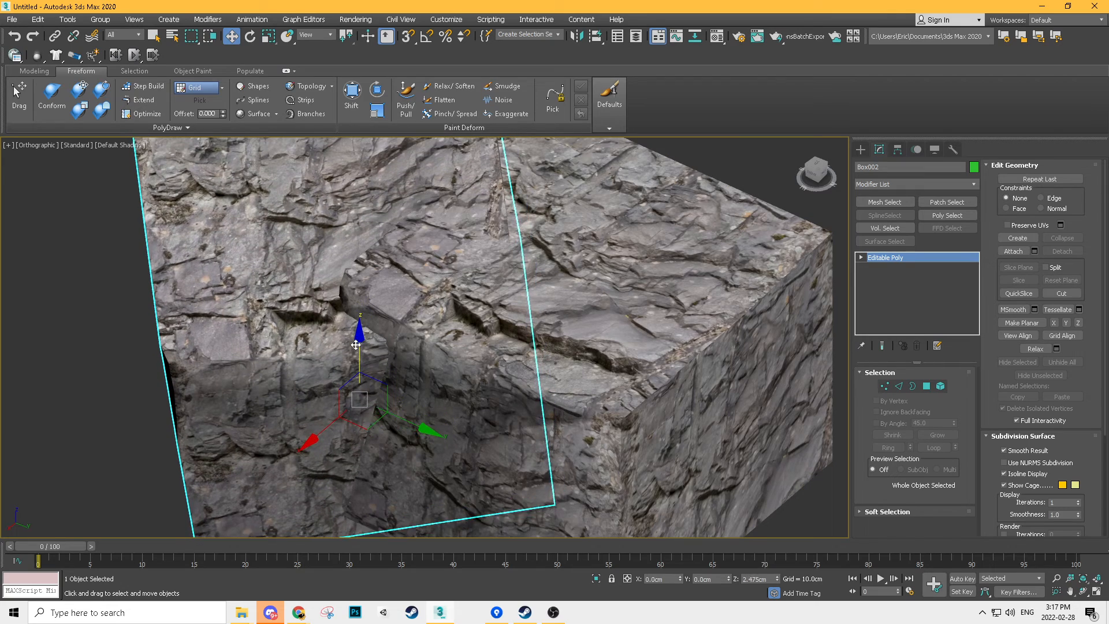
- Inspect the overlap from several sides and shift the copied rock sideways and vertically against the original
{"action": "middle_click_drag", "start_coordinate": [356, 349], "coordinate": [364, 169], "text": "alt"}
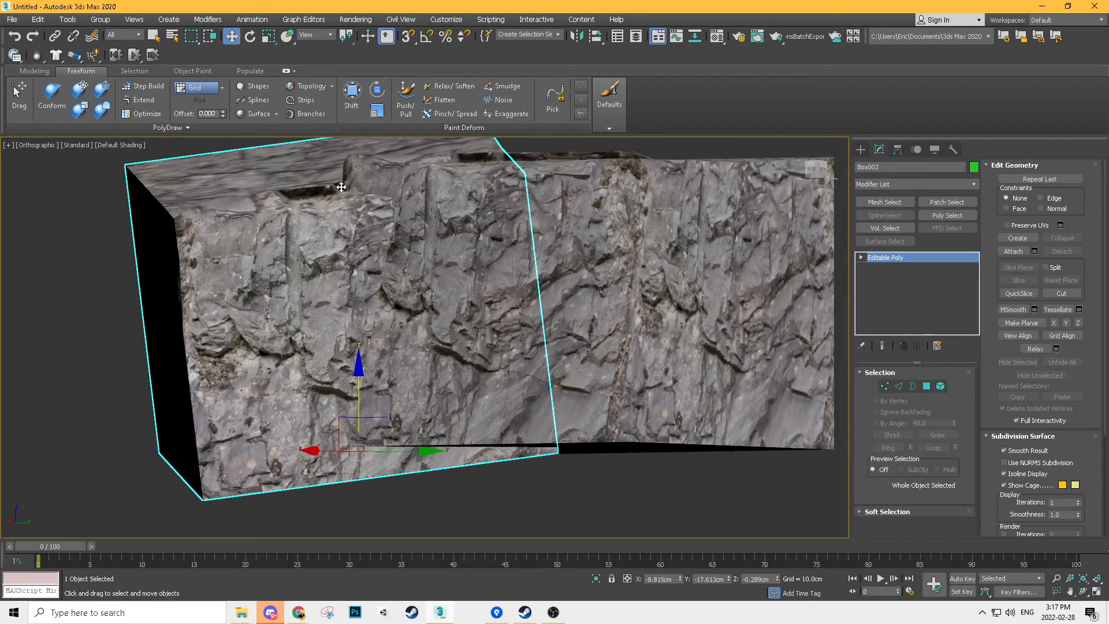
{"action": "middle_click_drag", "start_coordinate": [331, 246], "coordinate": [376, 315], "text": "alt"}
{"action": "middle_click_drag", "start_coordinate": [407, 398], "coordinate": [402, 339]}
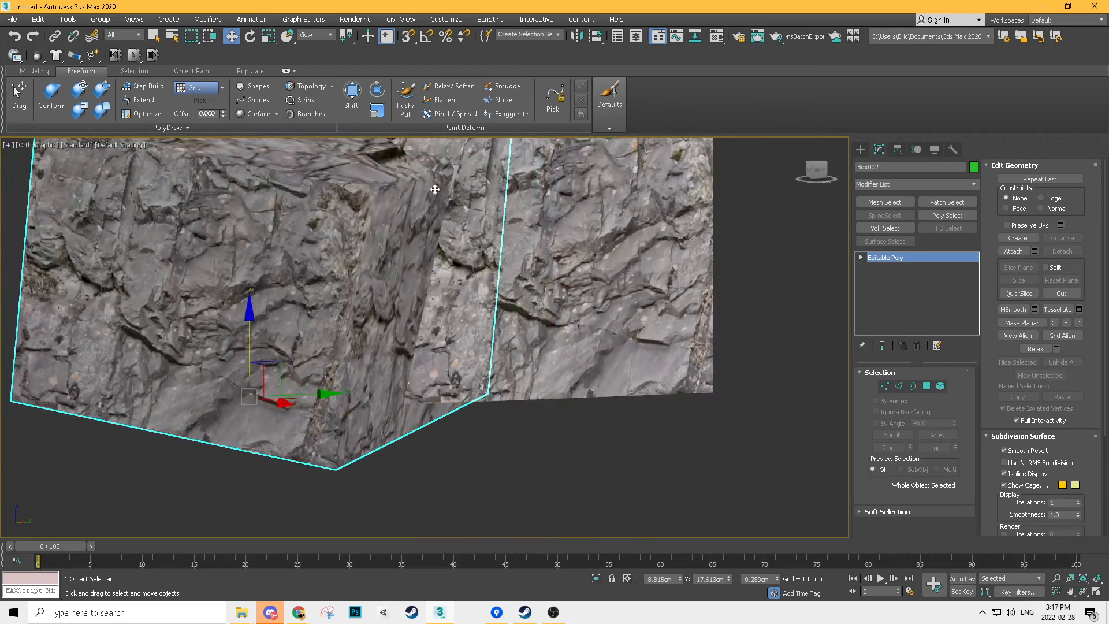
{"action": "middle_click_drag", "start_coordinate": [352, 408], "coordinate": [403, 431], "text": "alt"}
{"action": "middle_click_drag", "start_coordinate": [361, 375], "coordinate": [309, 297], "text": "alt"}
{"action": "scroll", "coordinate": [312, 300], "scroll_direction": "up", "scroll_amount": 2}
{"action": "middle_click_drag", "start_coordinate": [324, 335], "coordinate": [392, 421], "text": "alt"}
{"action": "left_click_drag", "start_coordinate": [301, 454], "coordinate": [262, 450]}
{"action": "mouse_move", "coordinate": [242, 411]}
{"action": "left_mouse_down"}
{"action": "mouse_move", "coordinate": [243, 401]}
{"action": "mouse_move", "coordinate": [243, 416]}
{"action": "left_mouse_up"}
{"action": "middle_click_drag", "start_coordinate": [374, 462], "coordinate": [356, 425], "text": "alt"}
{"action": "scroll", "coordinate": [342, 435], "scroll_direction": "down", "scroll_amount": 3}
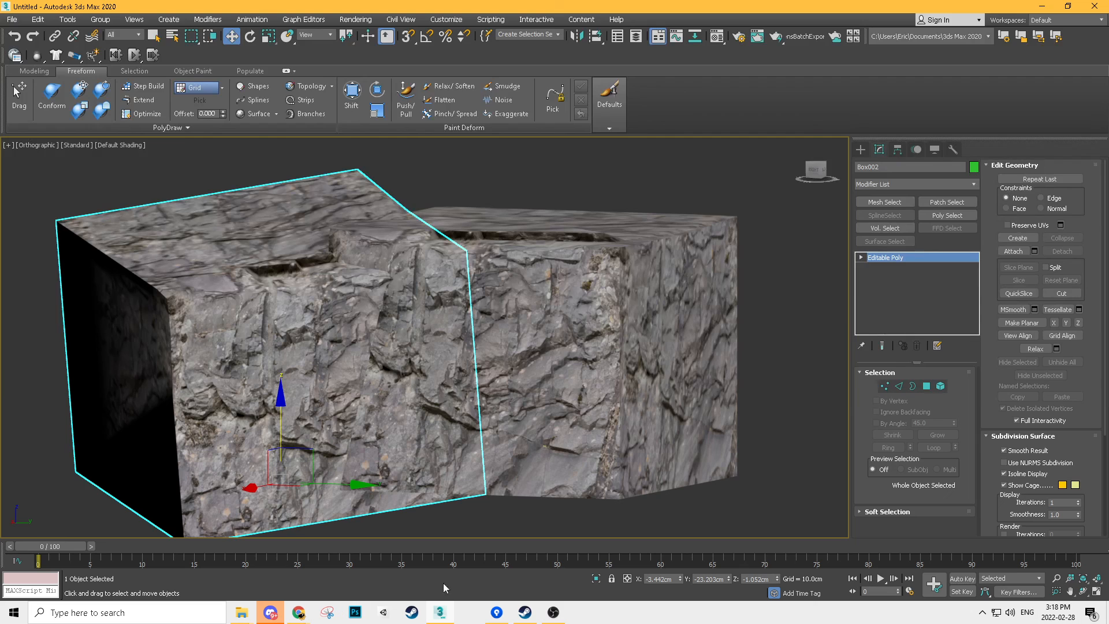
{"action": "left_click", "coordinate": [555, 614]}
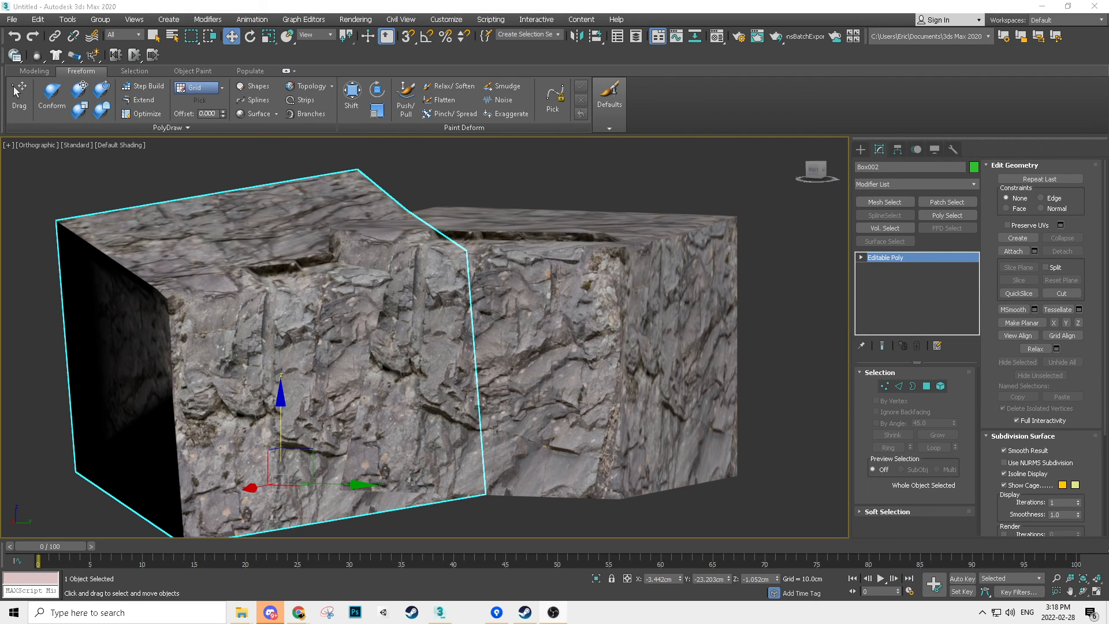